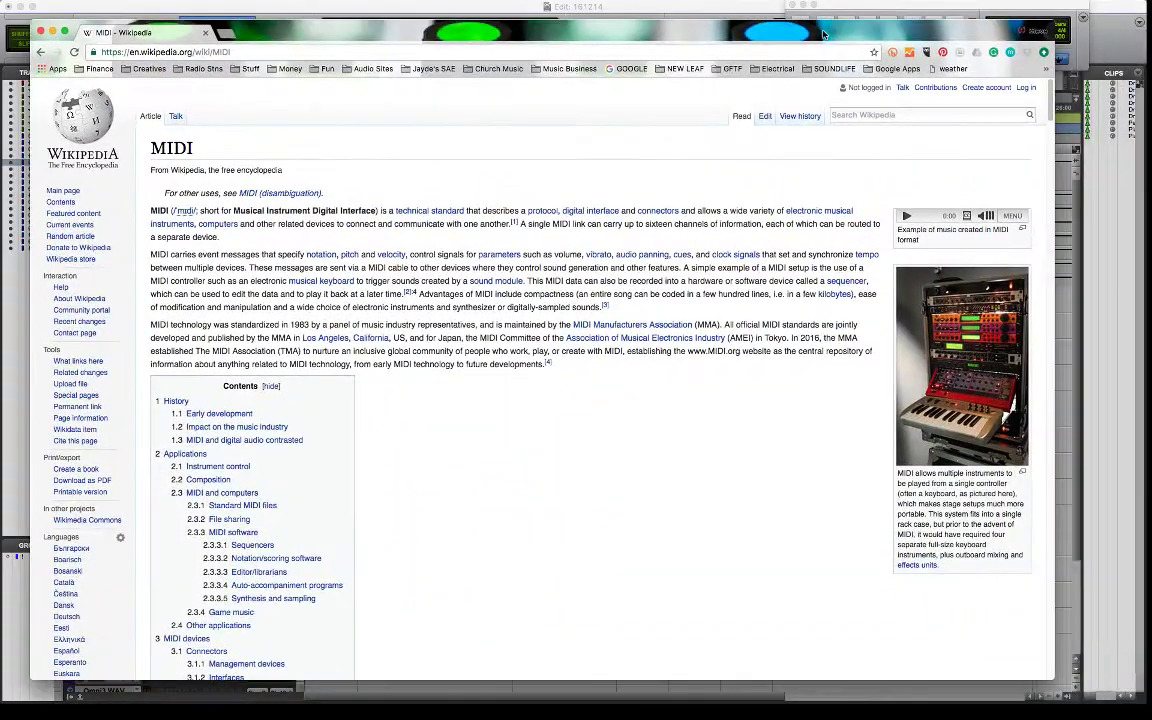
Drag the Wikipedia MIDI article window to the lower right, off the Pro Tools Edit window.
left_click_drag(823, 35, 827, 22)
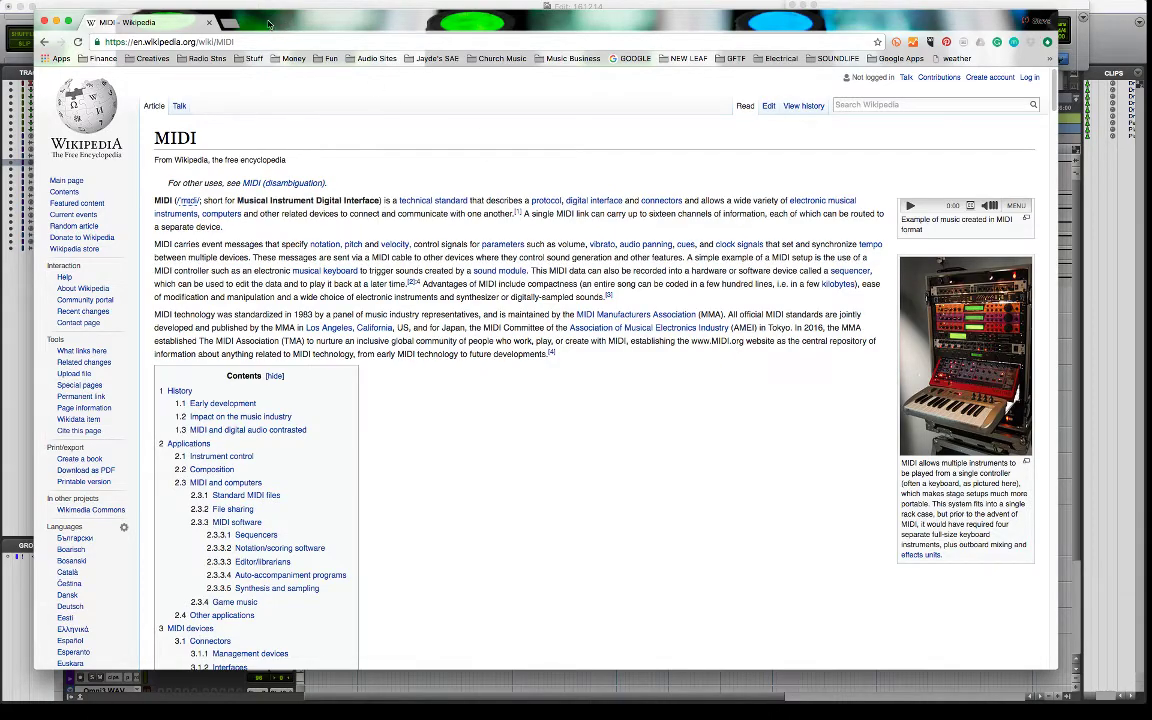
left_click_drag(268, 22, 1150, 130)
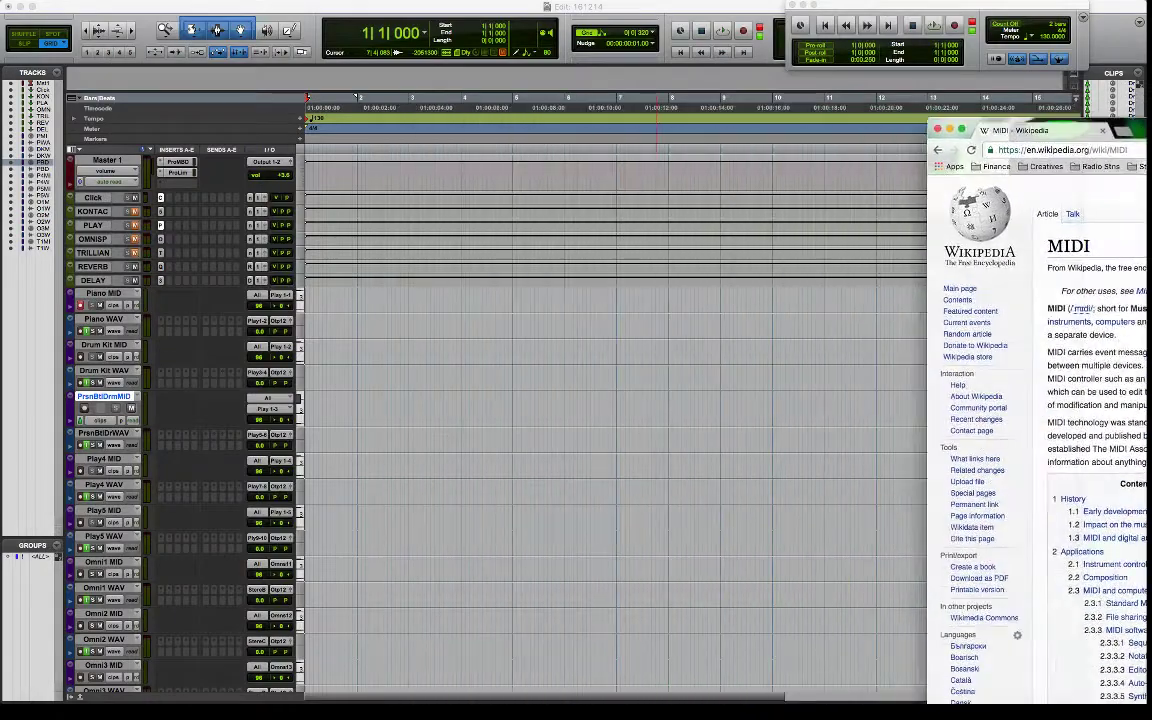
Hide Chrome, confirm the piano track's PLAY plug-in holds Bechstein Master DYN, and move its window away.
key("super+h")
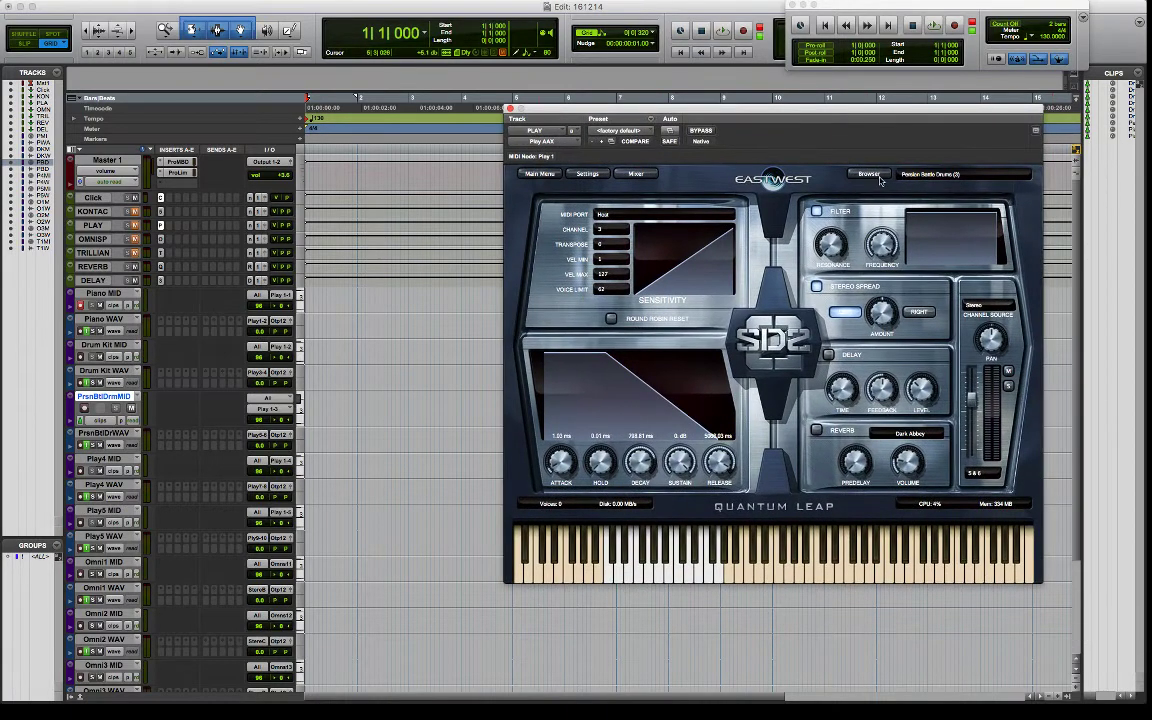
left_click(856, 176)
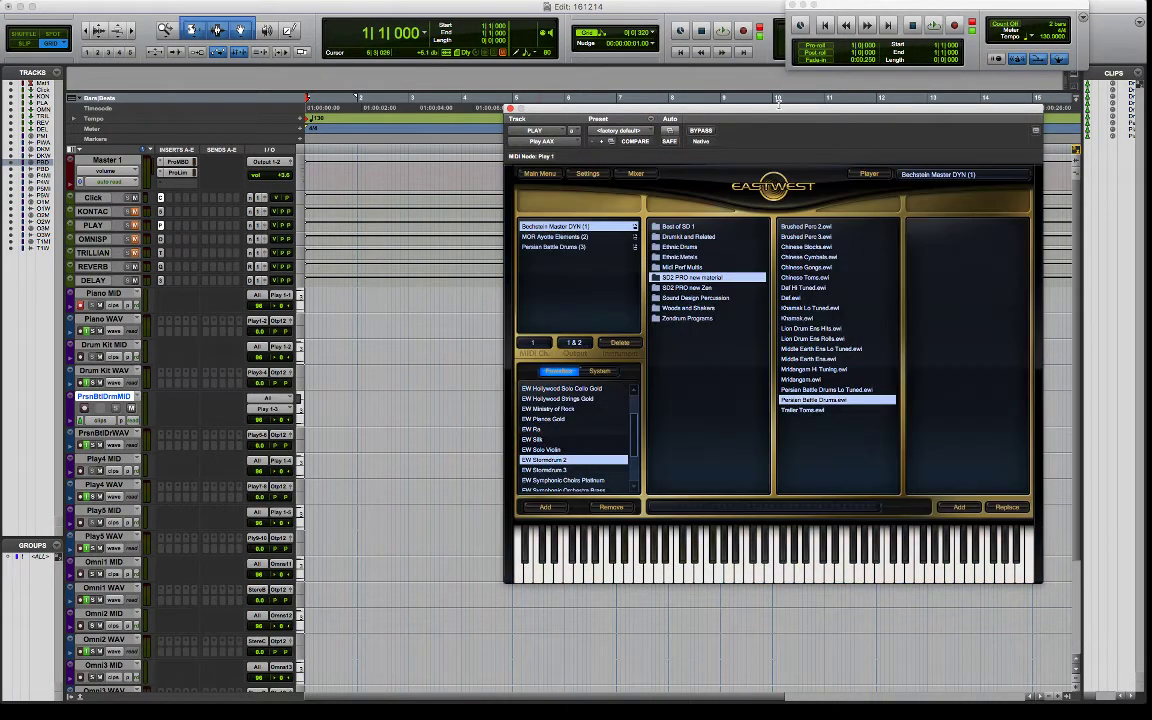
left_click(866, 176)
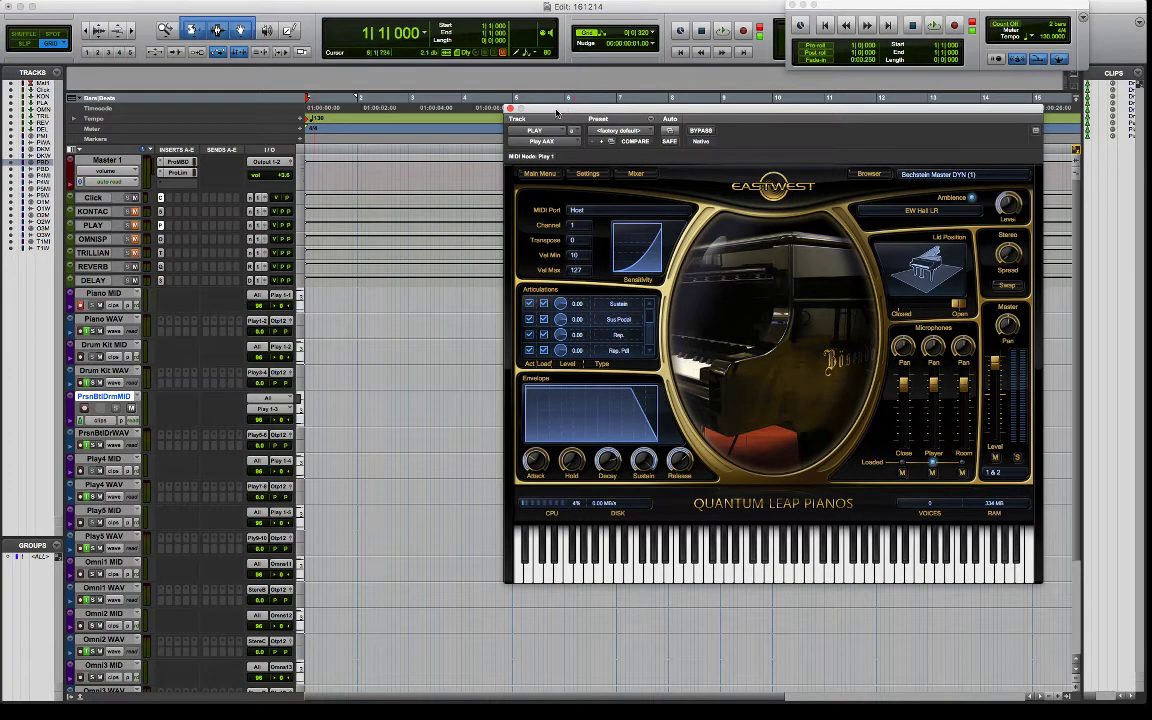
left_click_drag(557, 112, 1150, 150)
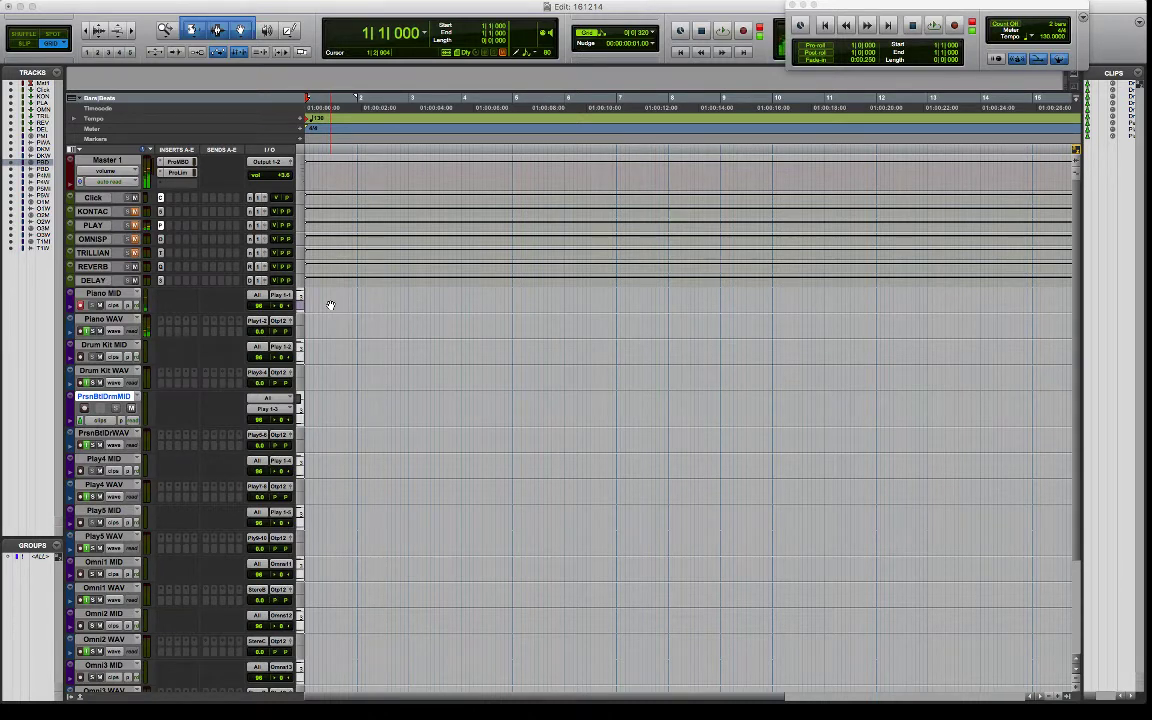
Record a piano part on the Piano MIDI track, stop, and select the new Piano MIDI-03 clip.
key("super+space")
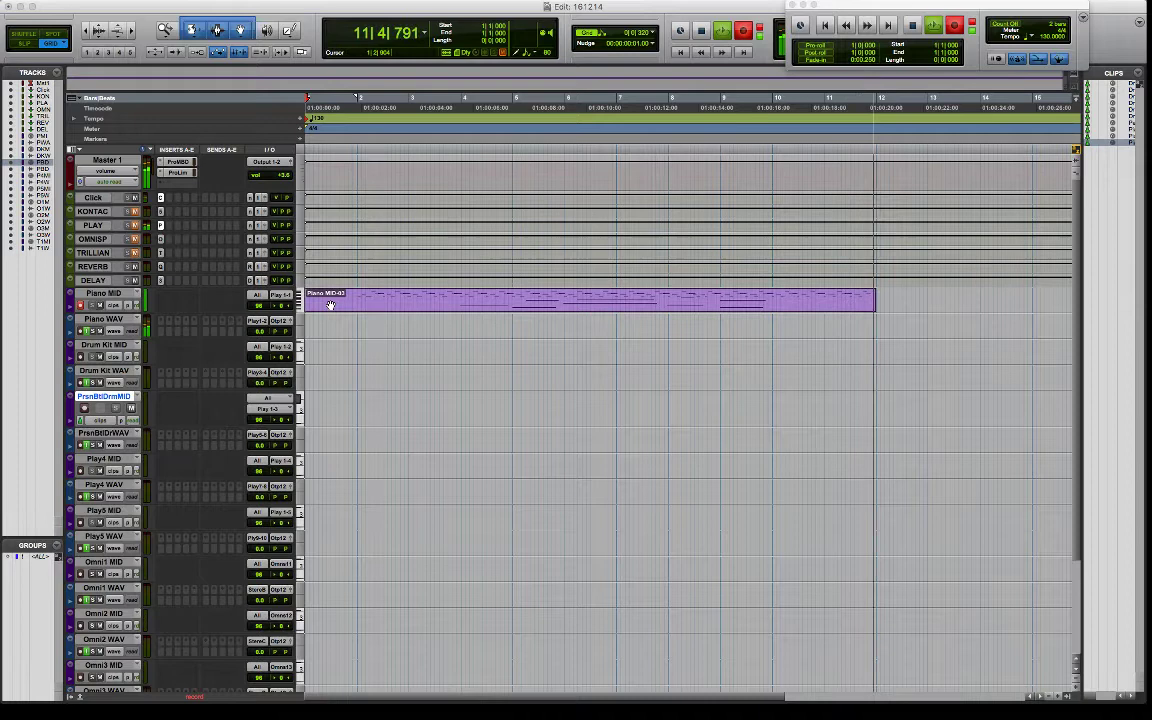
key("space")
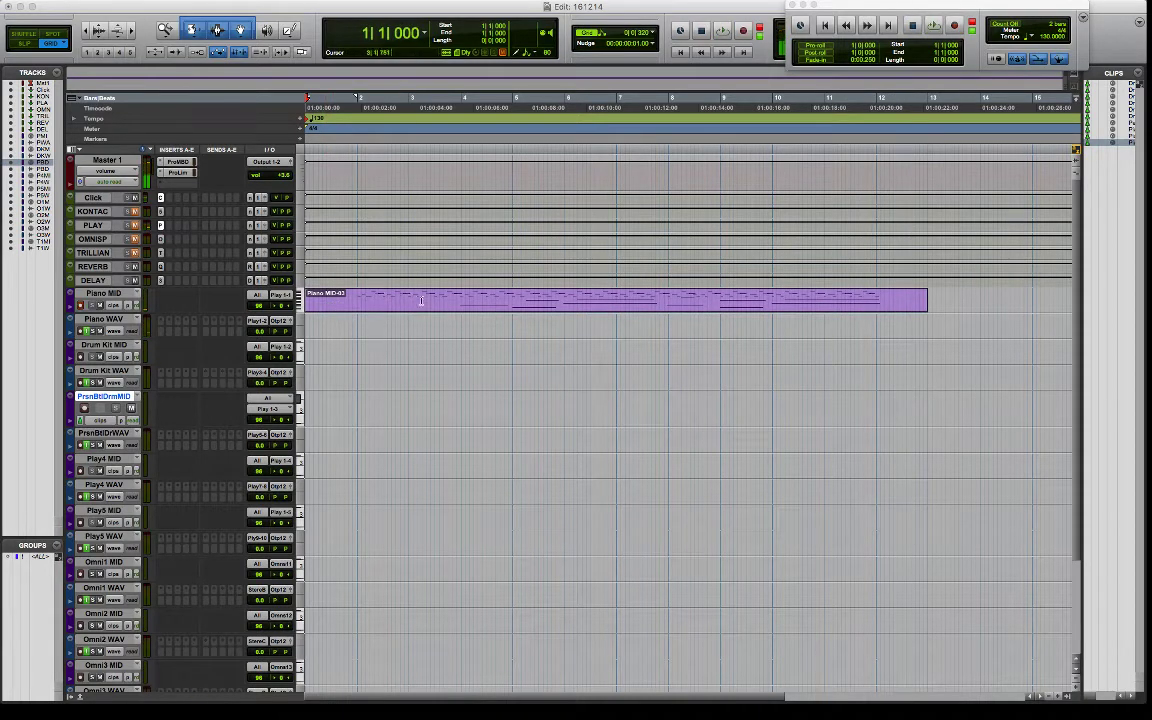
left_click(380, 304)
Place the edit point at bar 2 and set the grid value to 1/8 note.
left_click(354, 298)
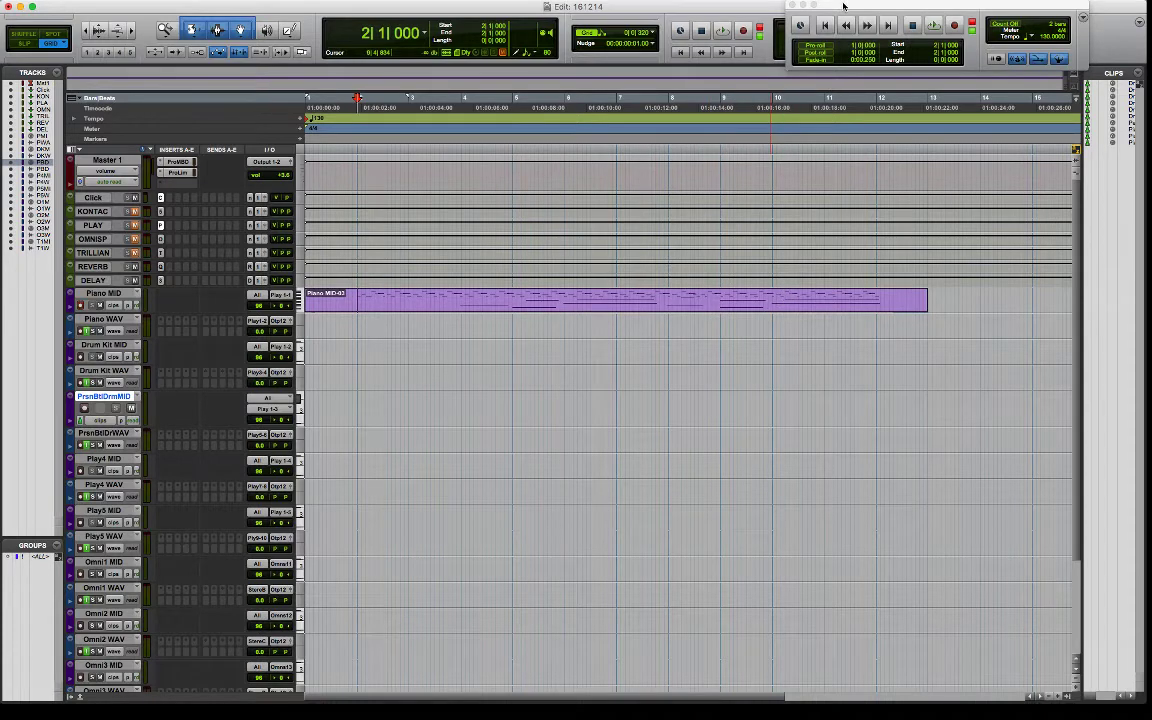
left_click_drag(843, 6, 900, 6)
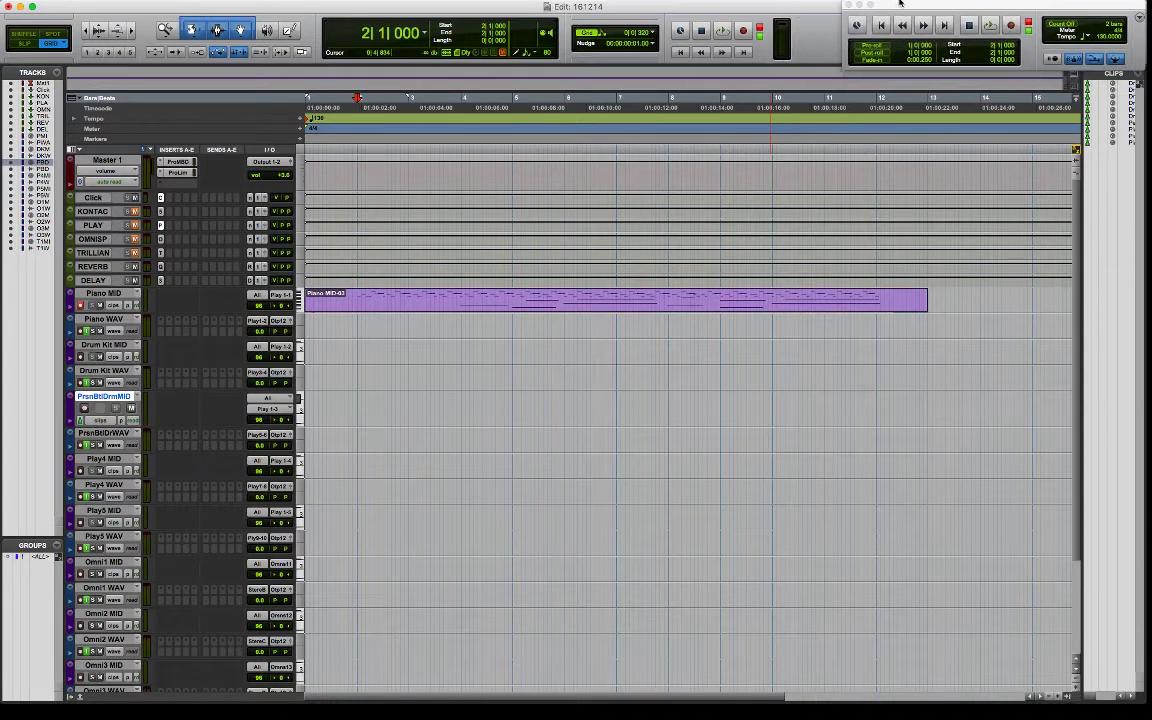
left_click(653, 36)
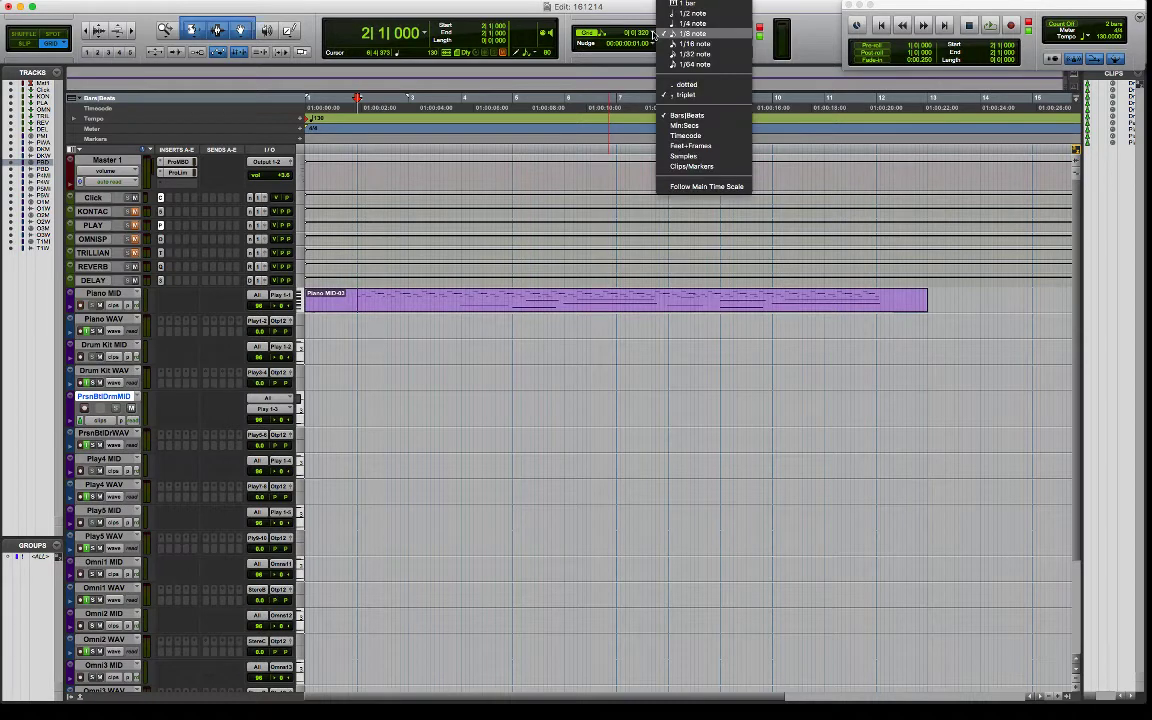
left_click(687, 94)
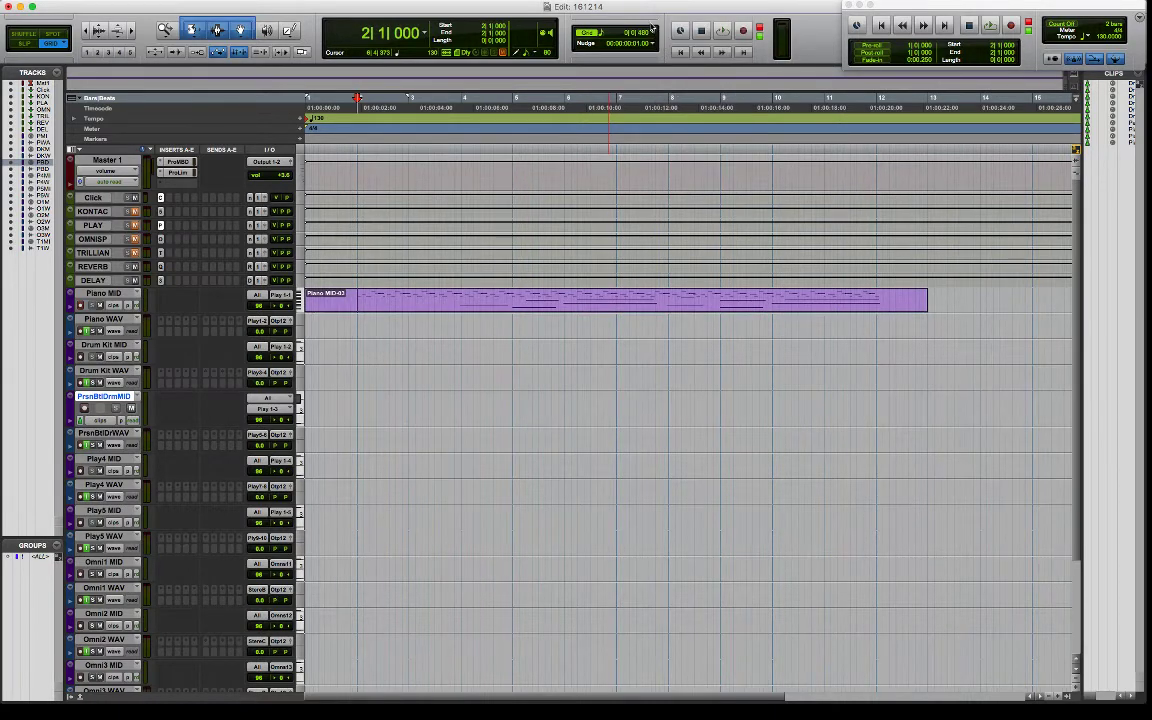
Zoom in around bar 2 and separate the Piano MIDI-03 clip there with B.
key("super+bracketright")
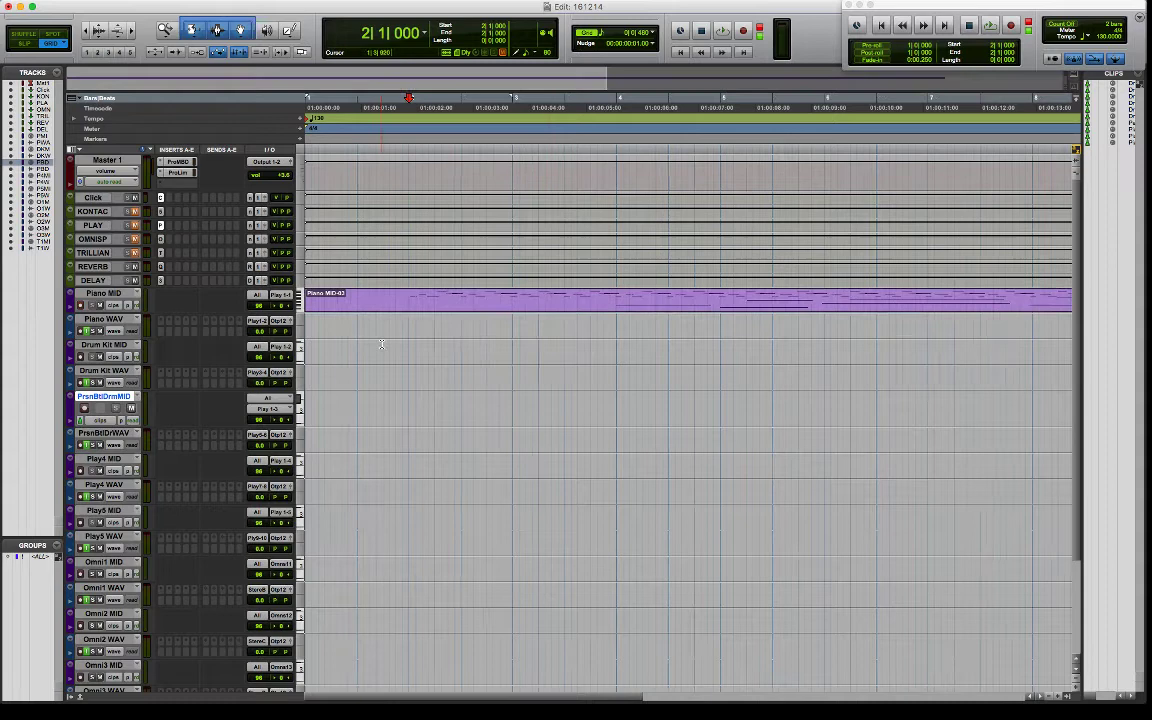
key("super+bracketright")
key("super+bracketright")
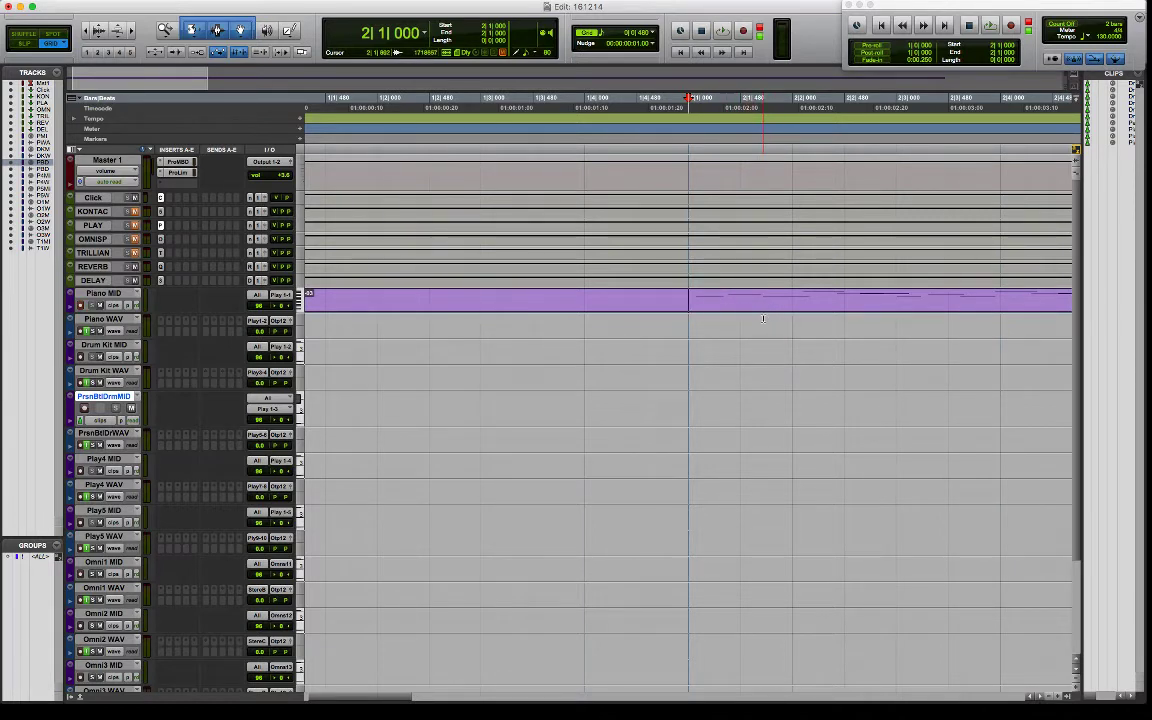
key("r")
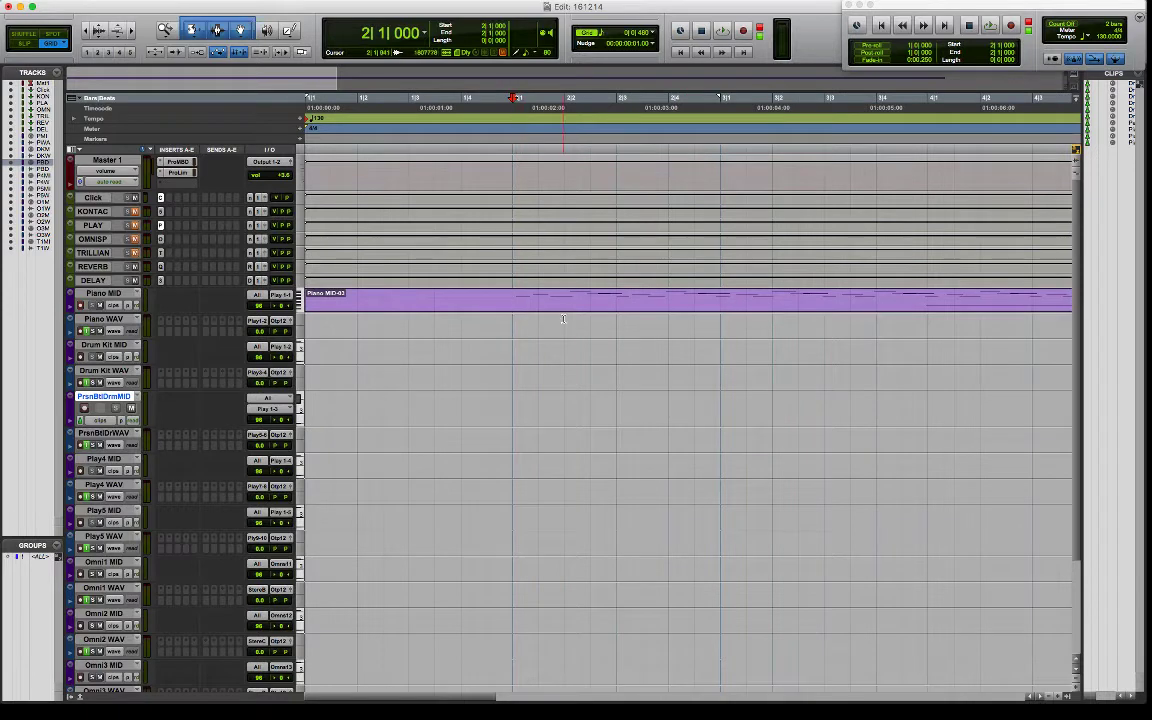
key("b")
Try quarter-note and eighth-note grid values, attempting to separate the clip at the edit point.
left_click(653, 35)
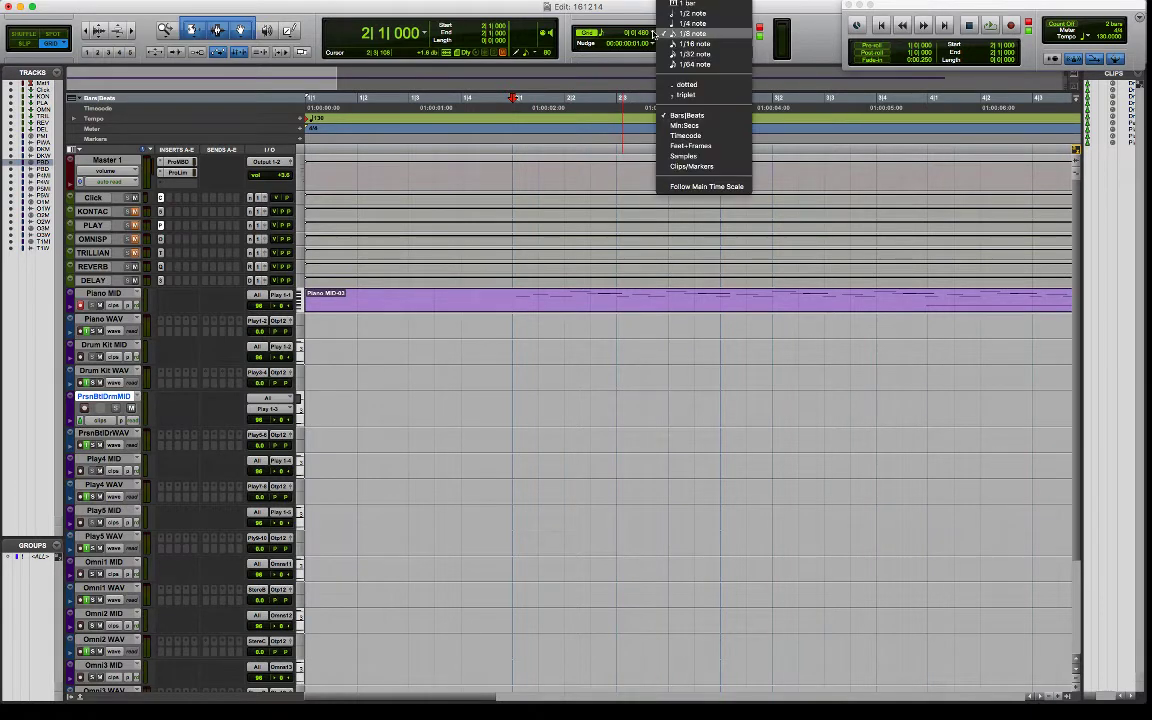
key("super+e")
left_click(691, 35)
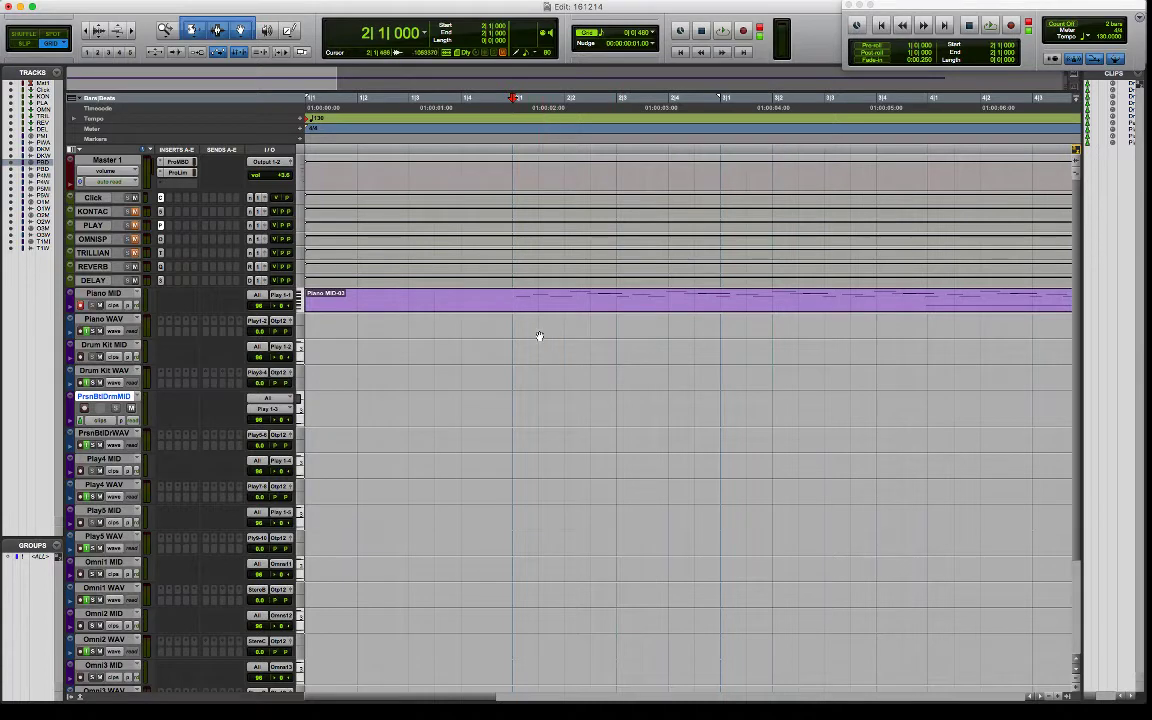
left_click(649, 34)
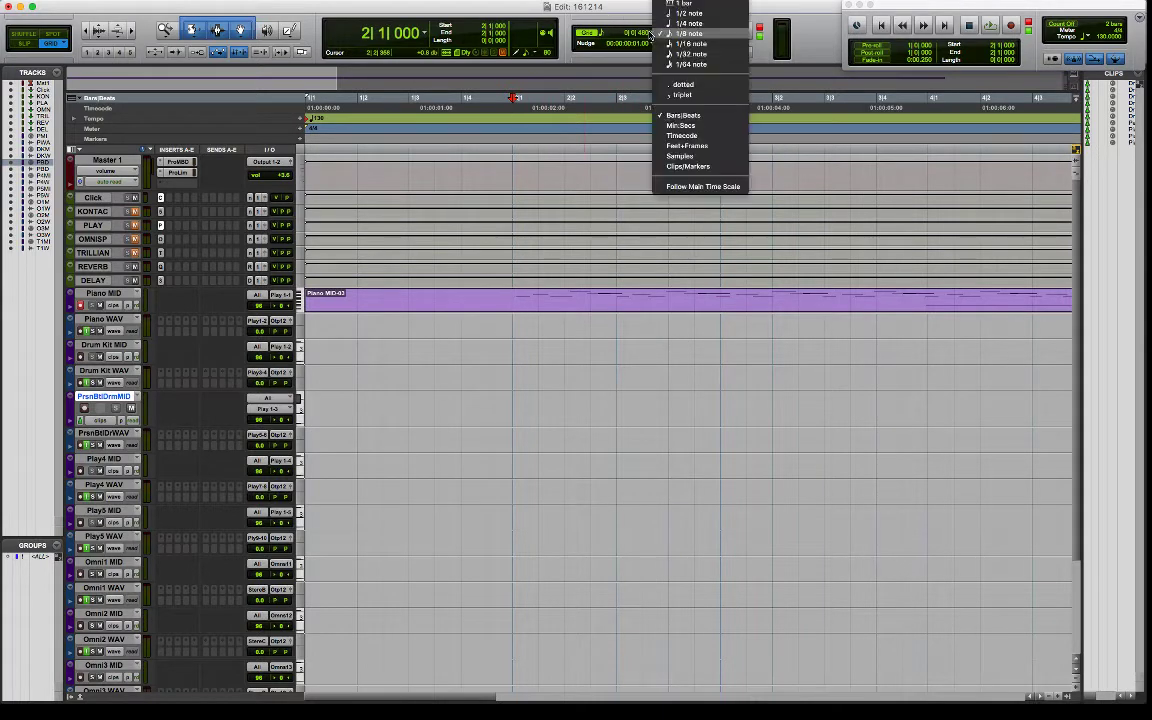
left_click(649, 24)
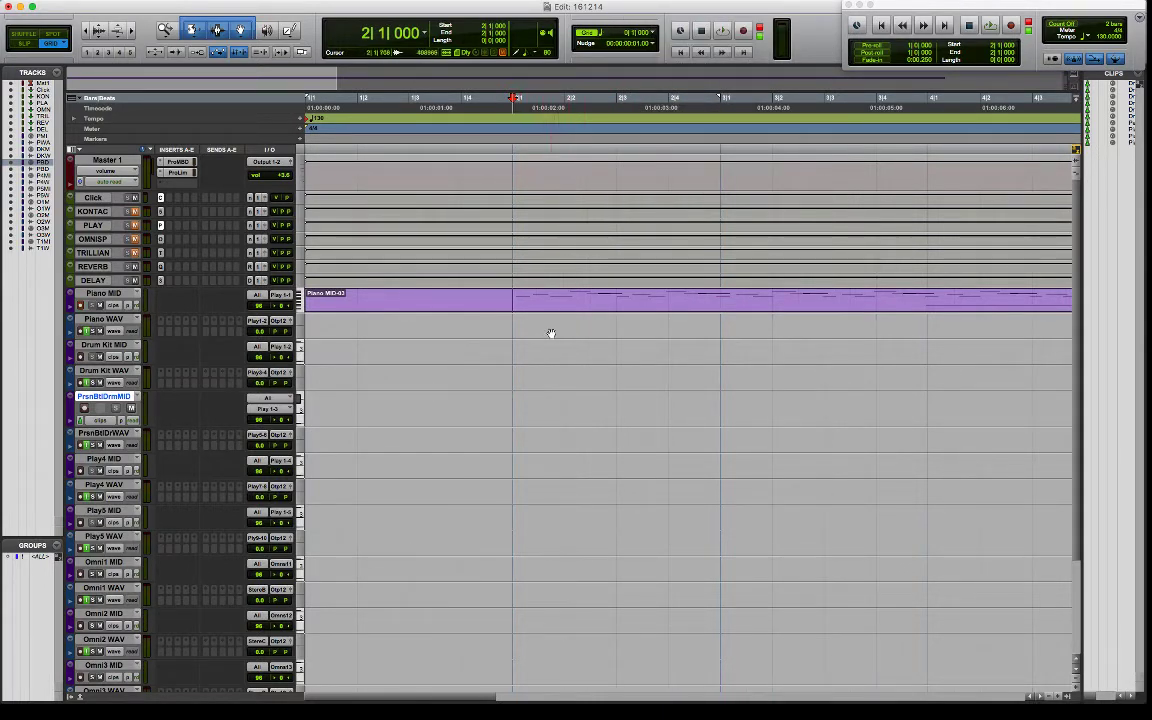
left_click(652, 35)
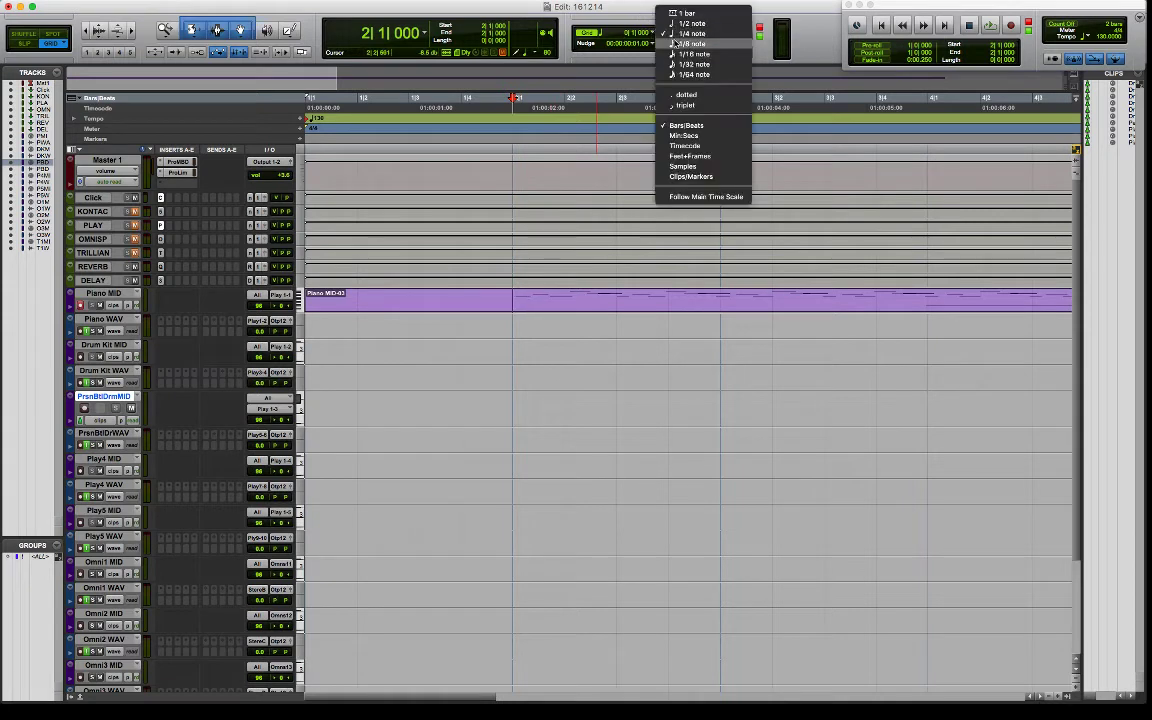
left_click(670, 45)
key("super+e")
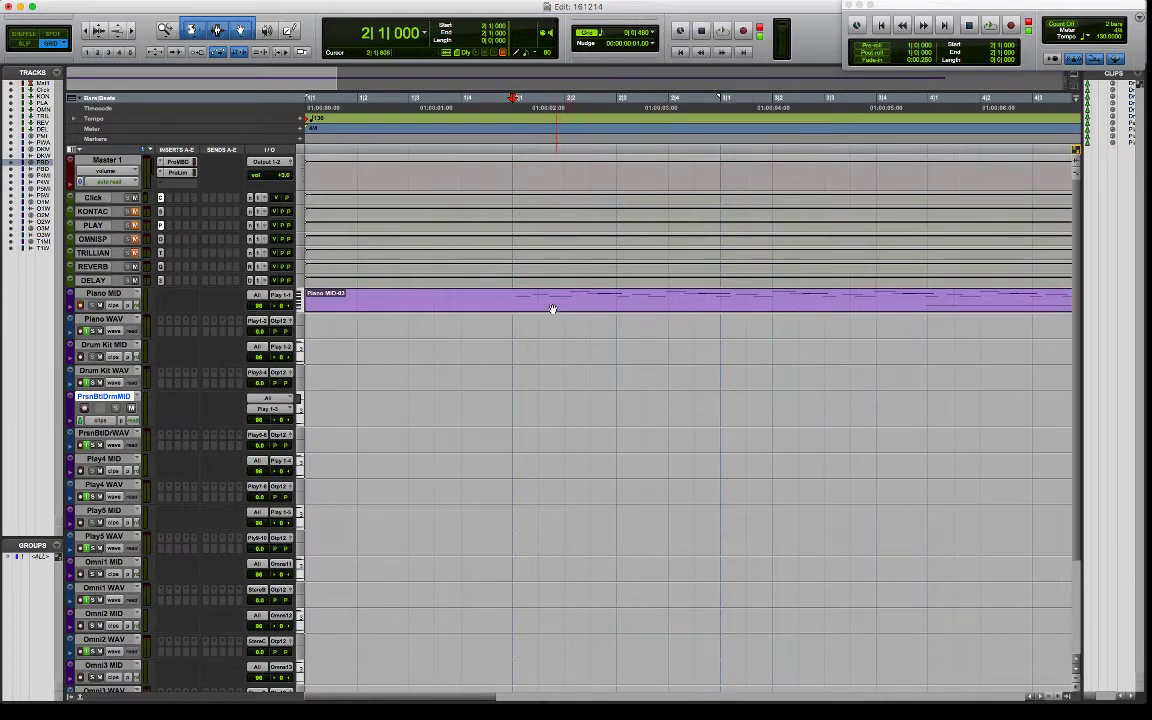
Switch the grid to eighth-note triplets (0|0|320) and separate the clip at bar 2.
left_click(655, 36)
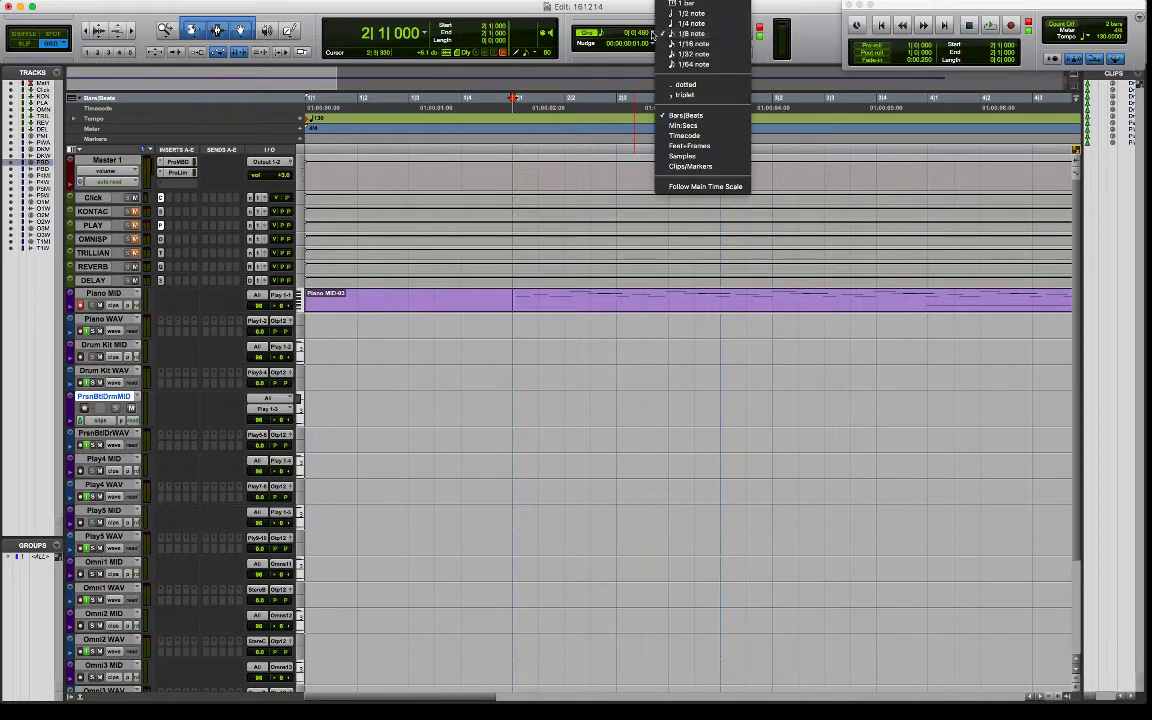
left_click(684, 95)
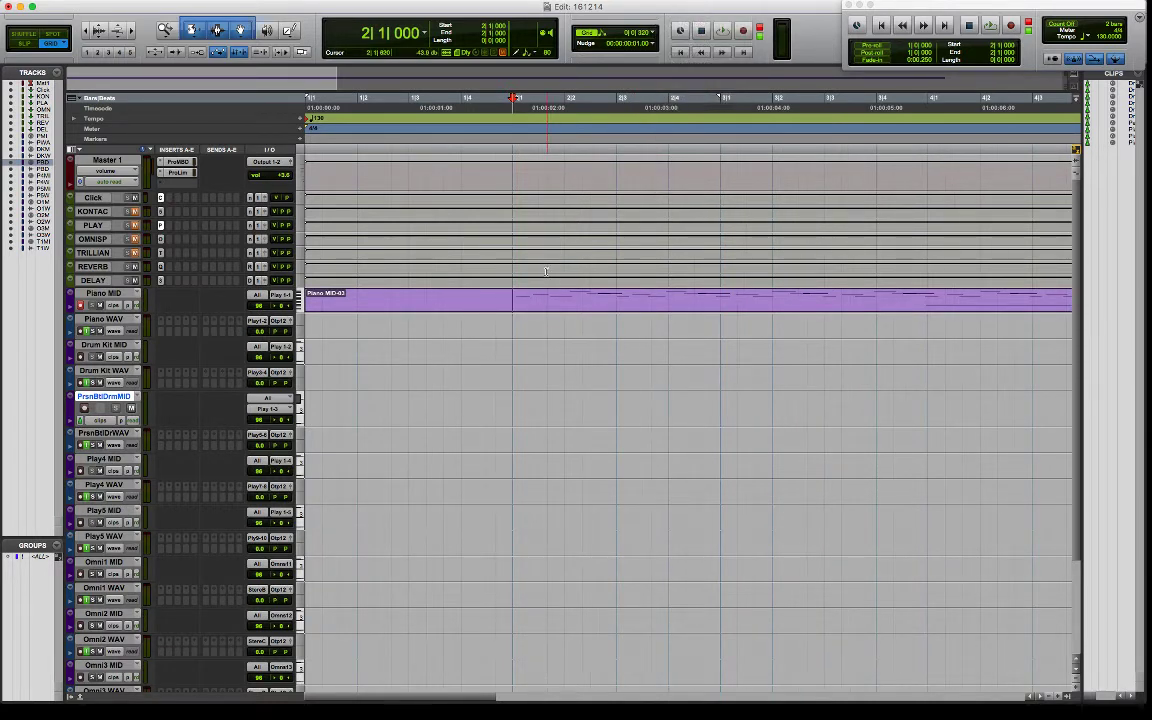
left_click(556, 318)
key("super+e")
Zoom and scroll around bar 2, then drag the Piano MIDI track's bottom edge far down.
key("super+bracketright")
key("super+bracketright")
key("super+bracketright")
key("super+bracketright")
key("super+bracketleft")
key("super+bracketleft")
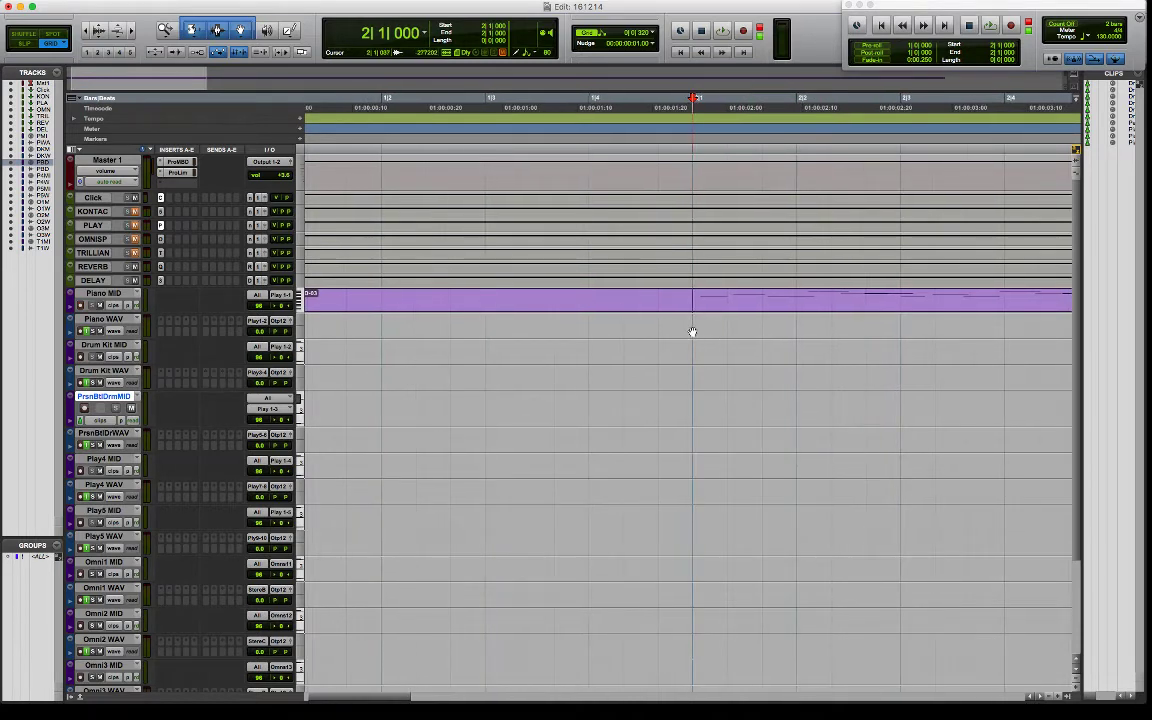
scroll(692, 332, "right", 1)
scroll(692, 332, "right", 5)
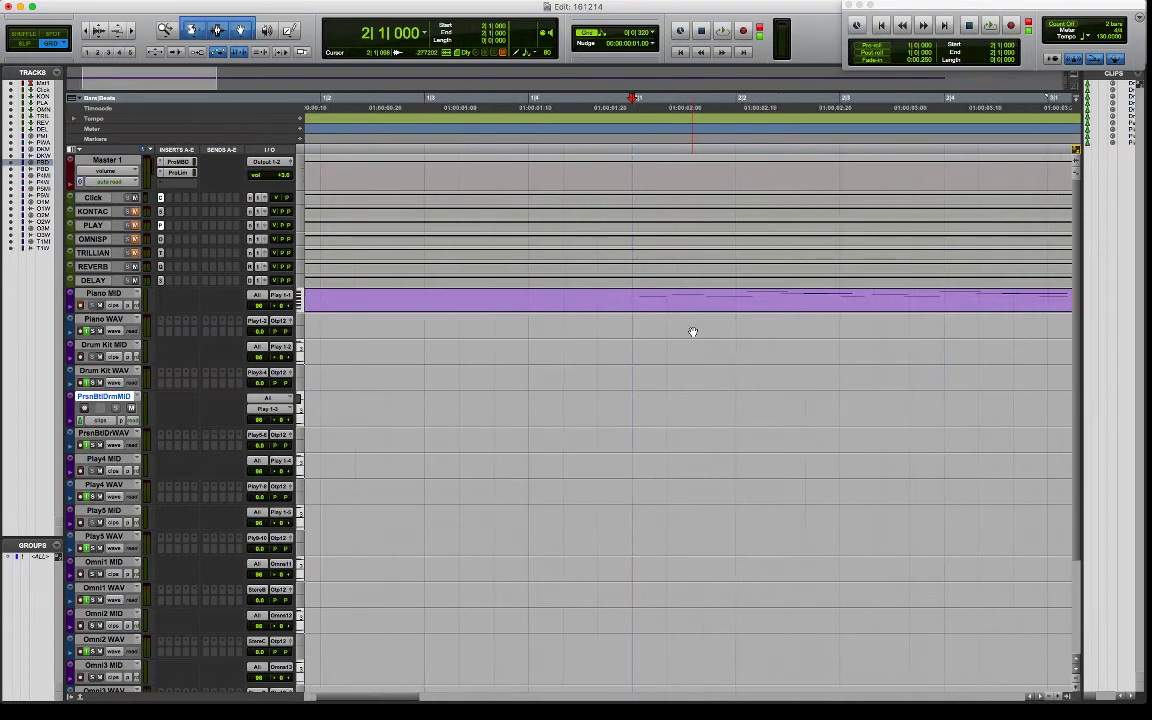
scroll(628, 332, "right", 2)
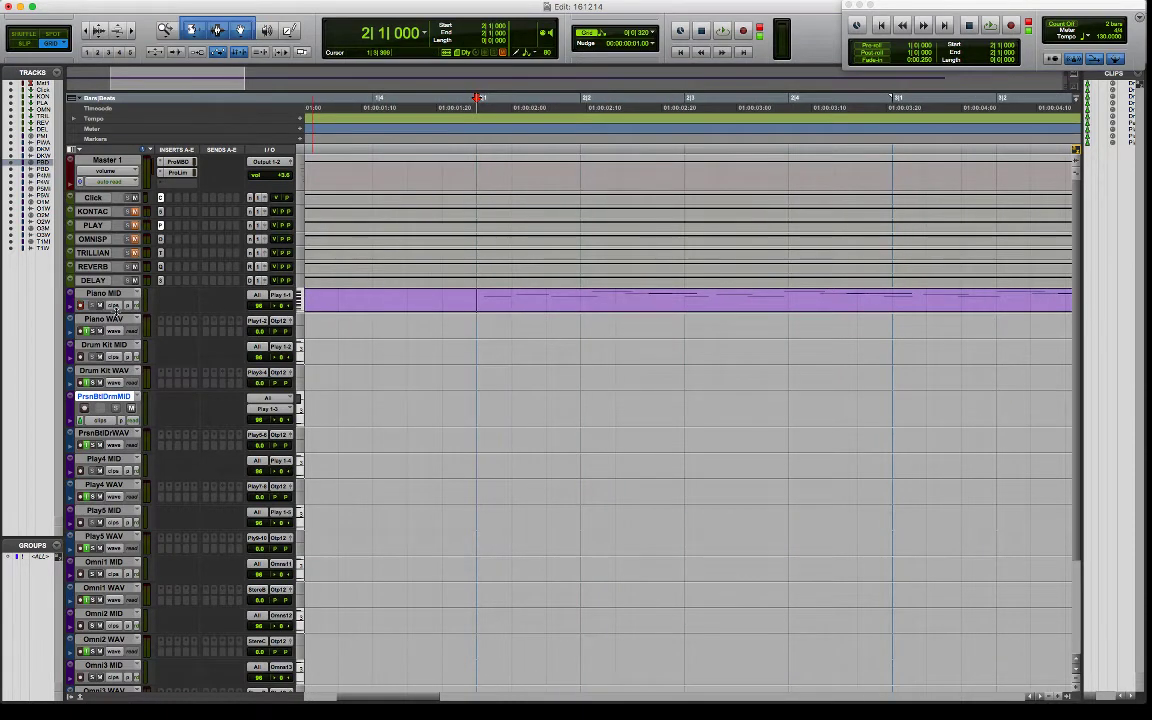
left_click_drag(117, 322, 117, 521)
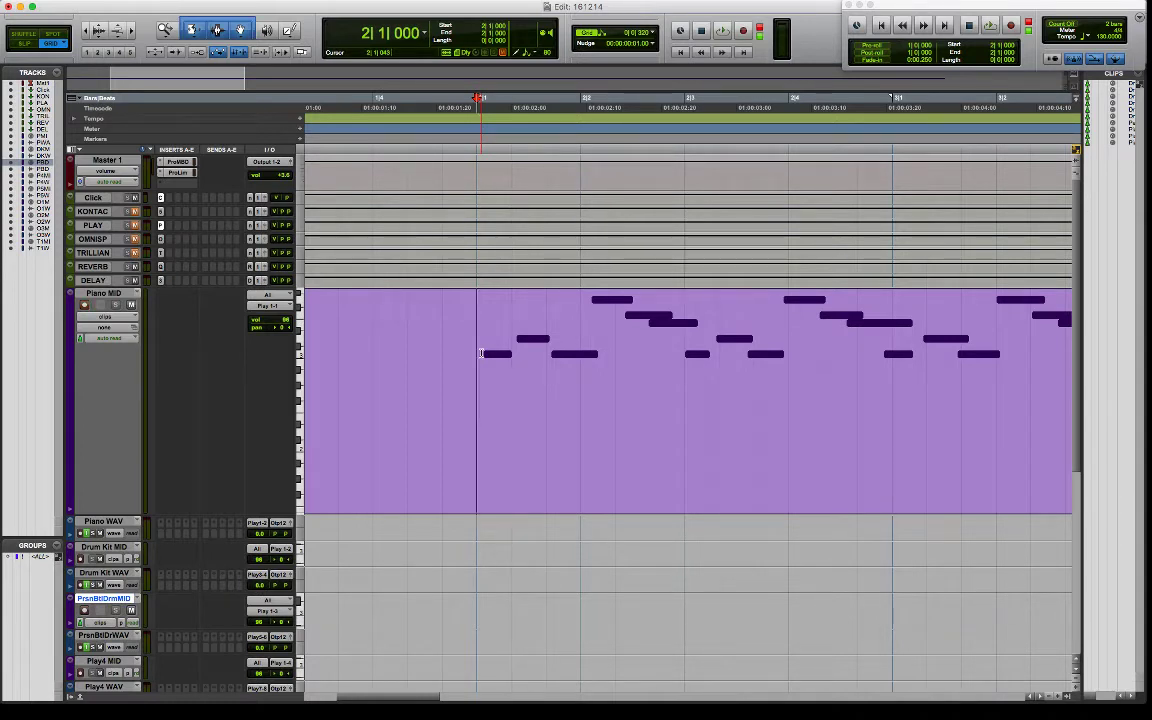
After a test time selection across the notes, drag the Piano MIDI track's lower edge slightly further down.
left_click(299, 341)
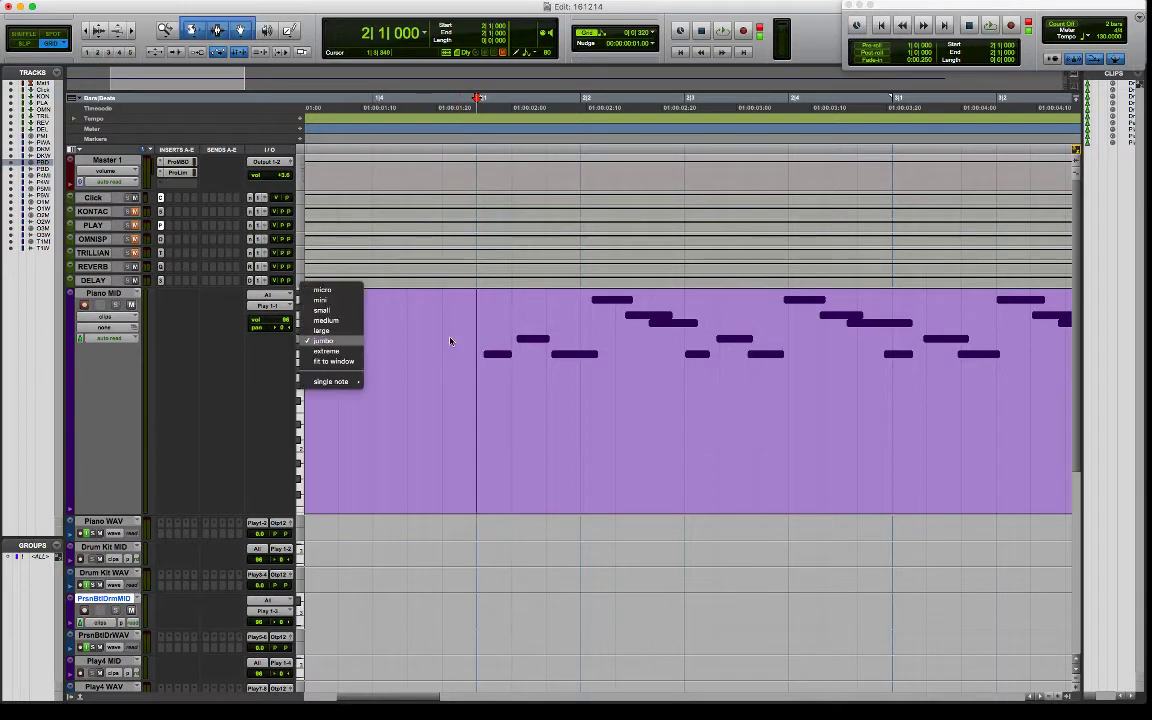
left_click(769, 325)
left_click_drag(406, 345, 838, 349)
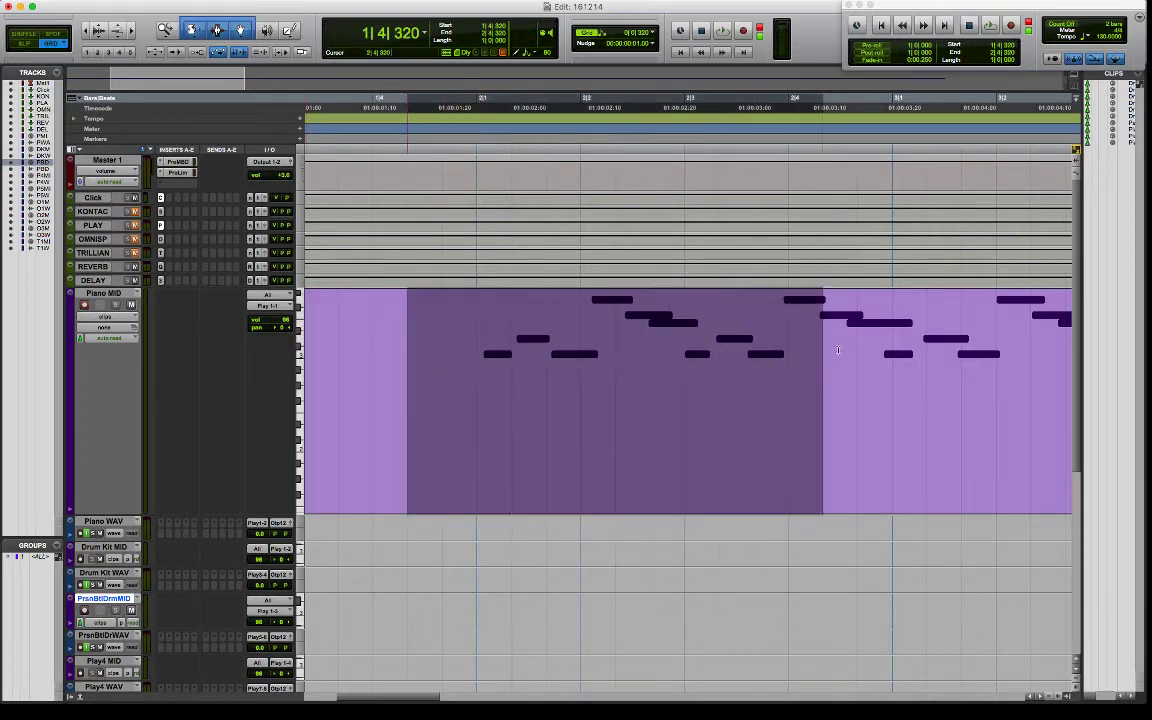
left_click(478, 337)
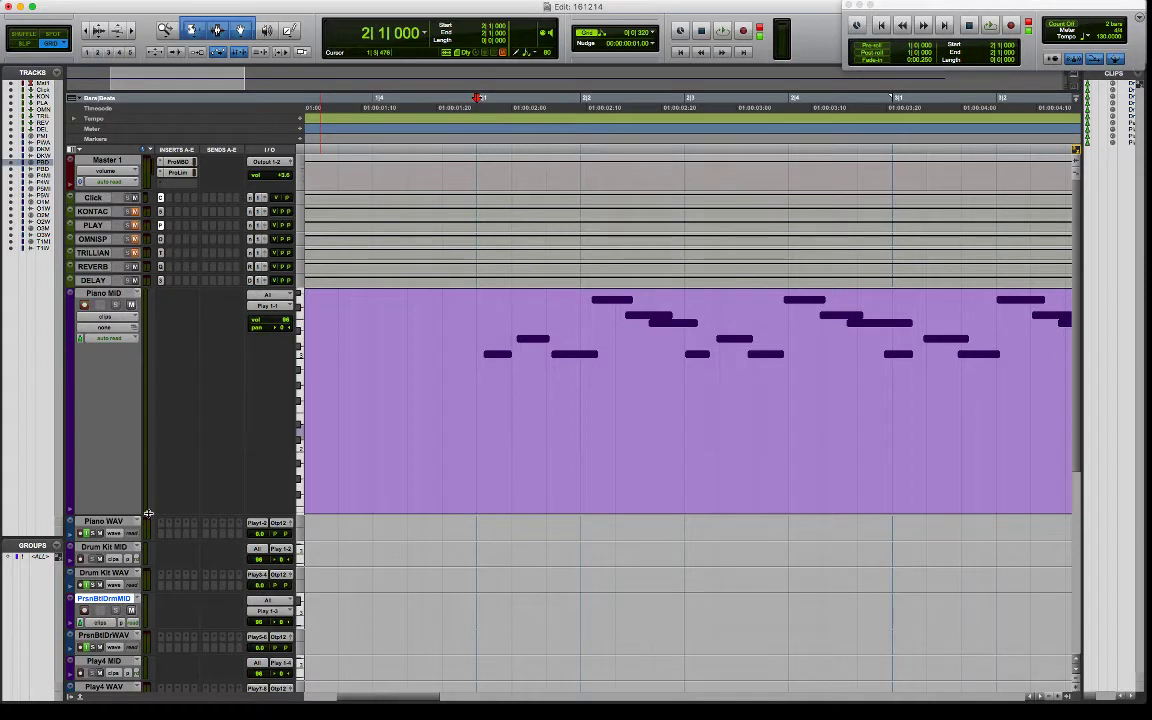
left_click_drag(148, 513, 142, 538)
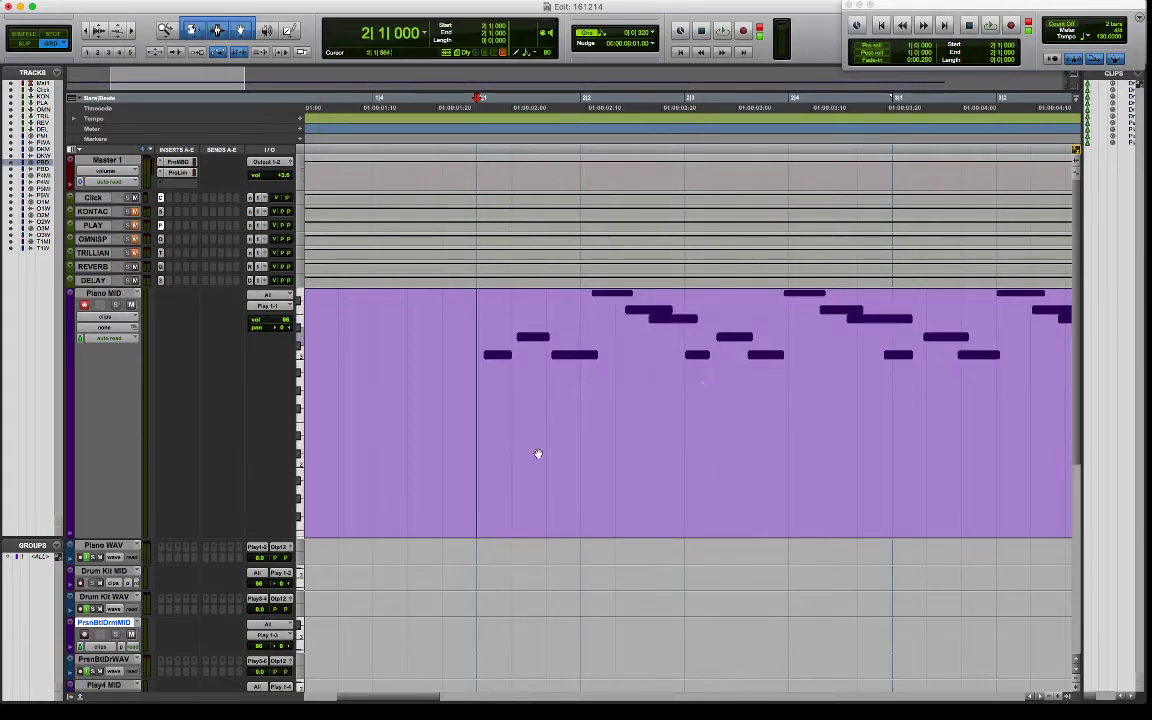
Open the Piano MID clip in the MIDI Editor and shift a long note near bar 6 later.
double_click(667, 516)
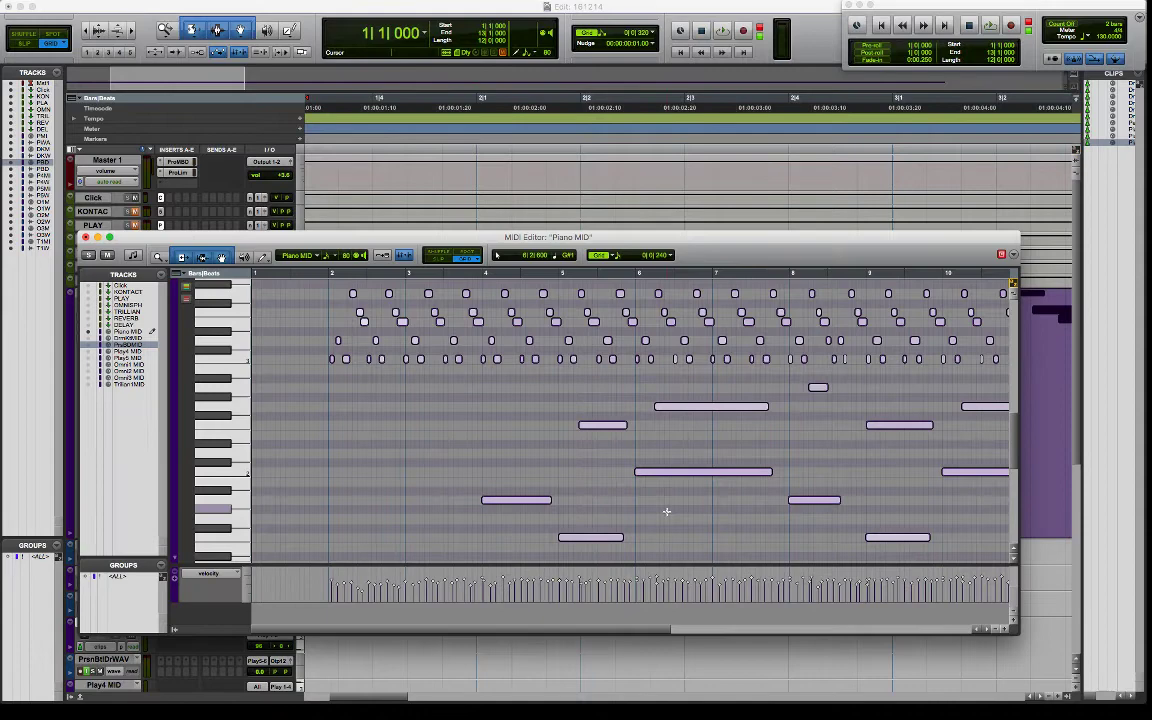
left_click_drag(472, 238, 514, 133)
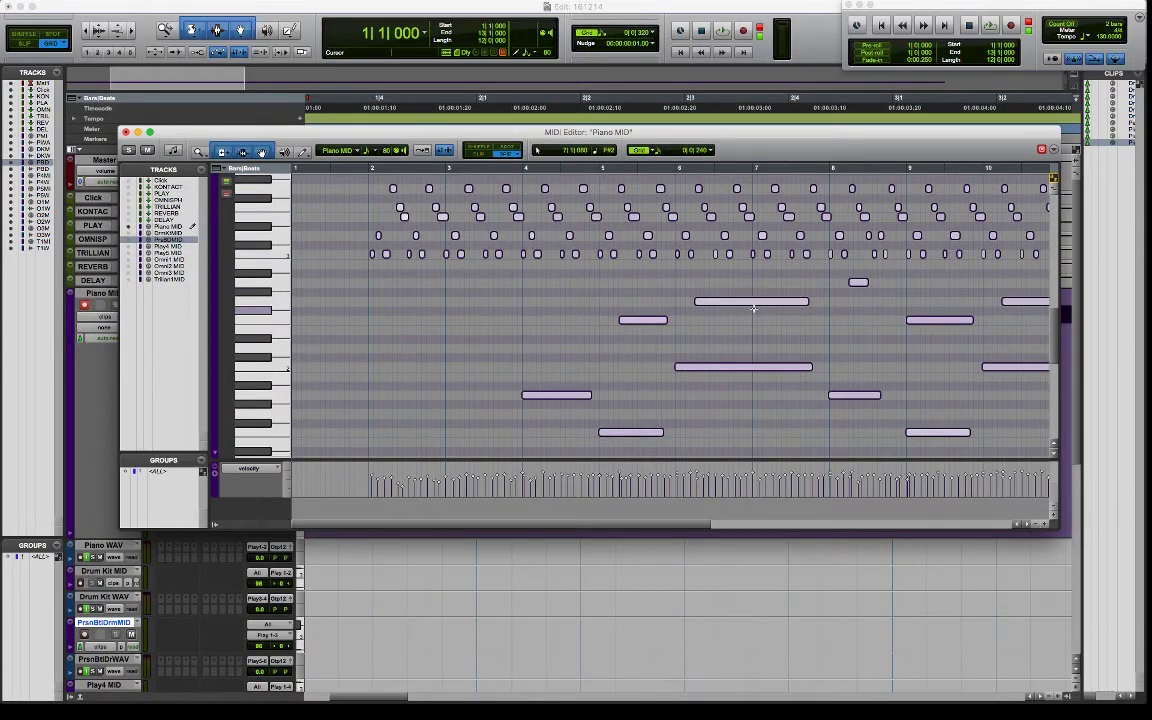
left_click(753, 306)
left_click_drag(753, 306, 790, 315)
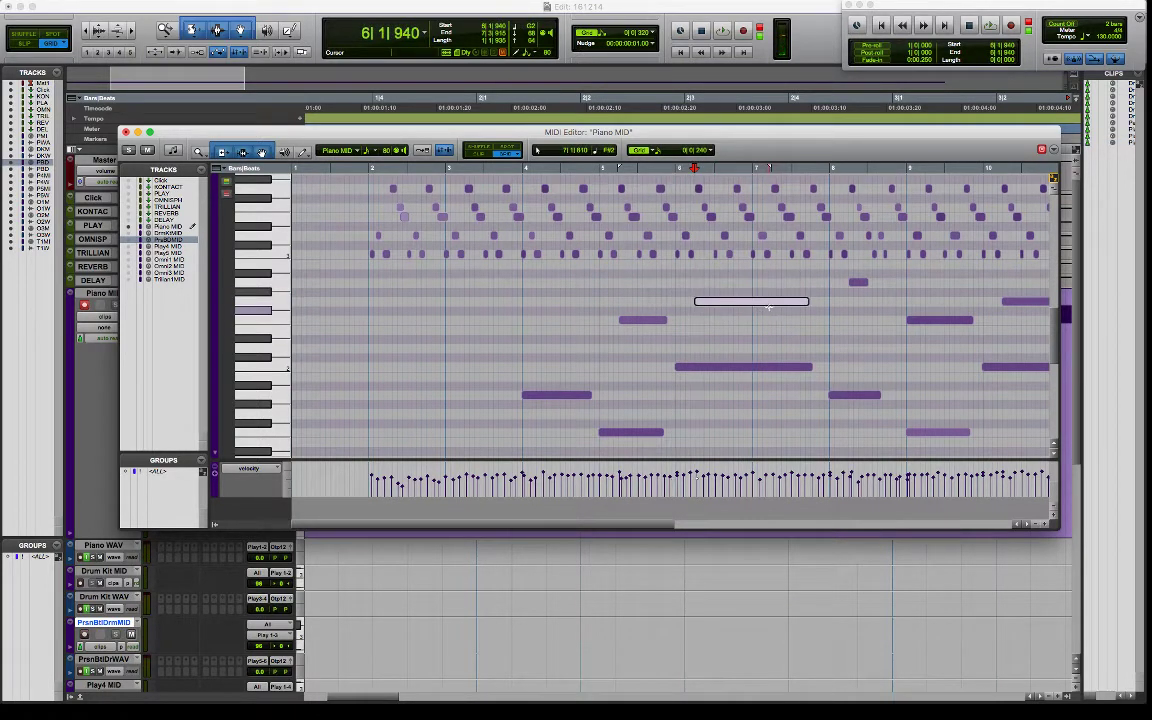
Play the clip from 1|4|720, stop it, and lower the MIDI Editor window slightly.
left_click(366, 228)
key("space")
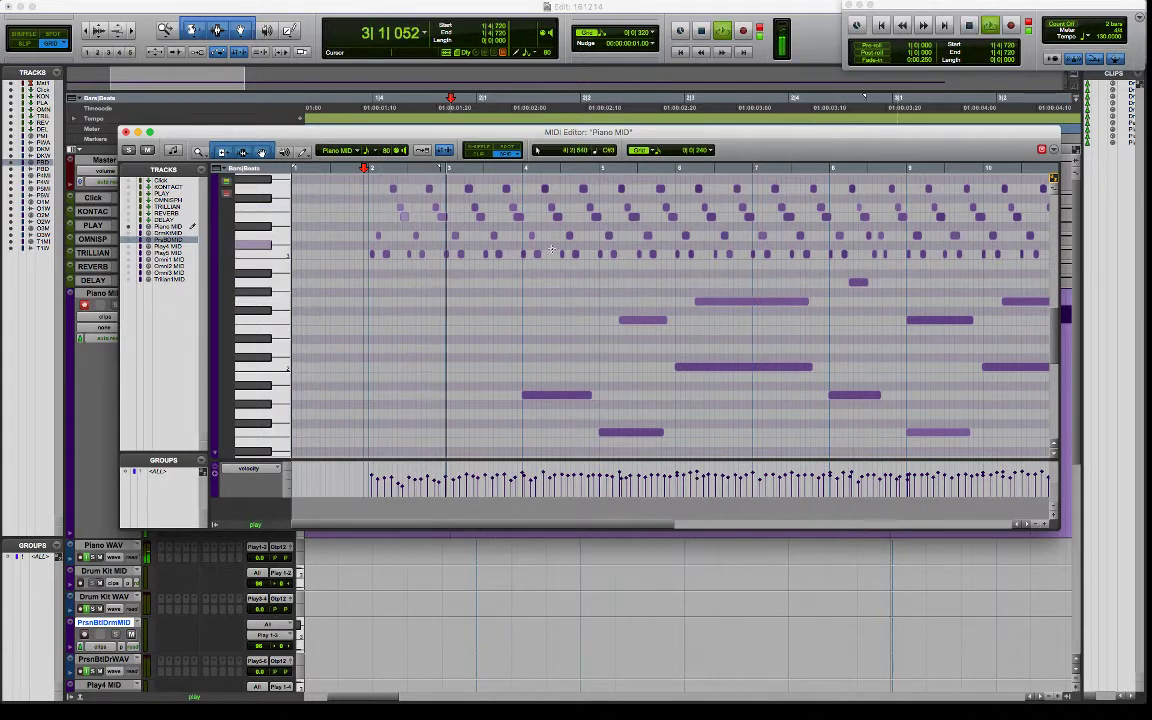
key("space")
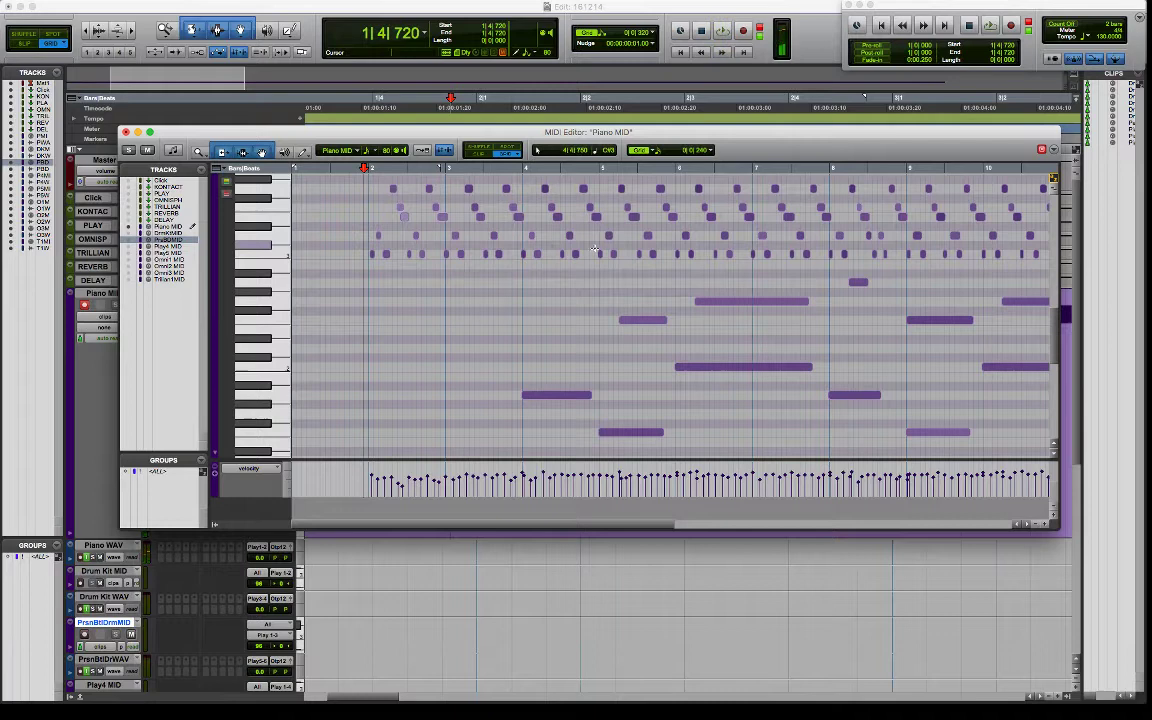
left_click_drag(546, 133, 542, 178)
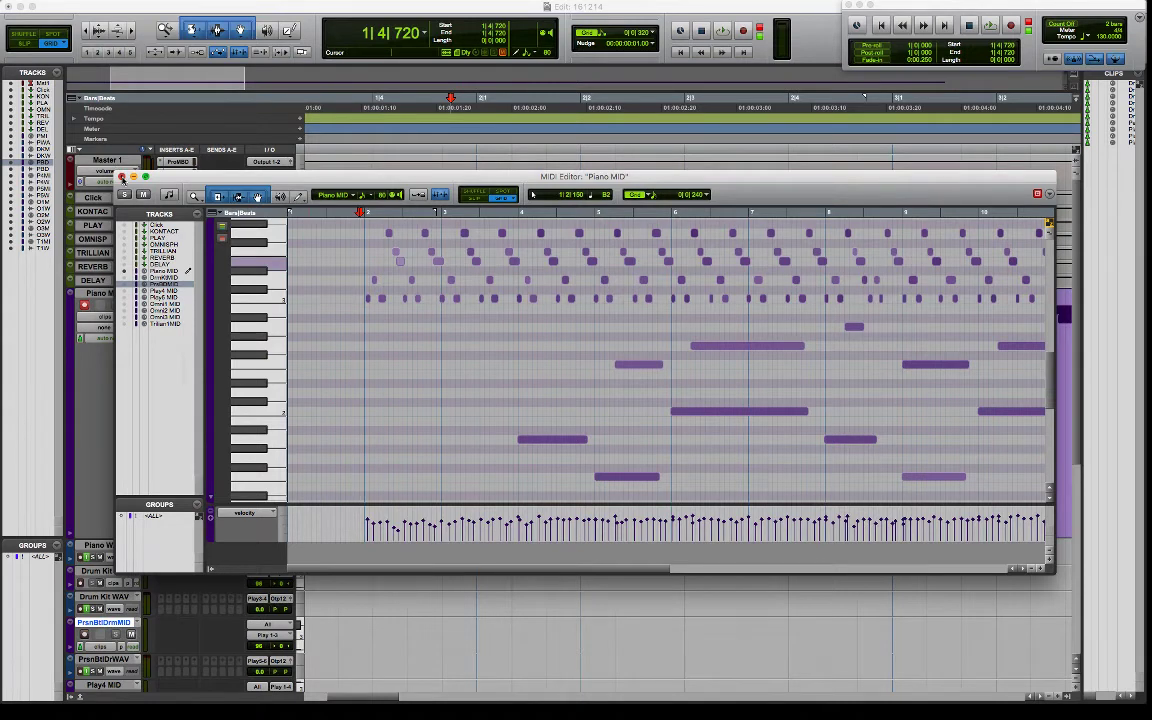
Close the MIDI Editor and switch Piano MID's track view through blocks and clips to notes.
left_click(122, 176)
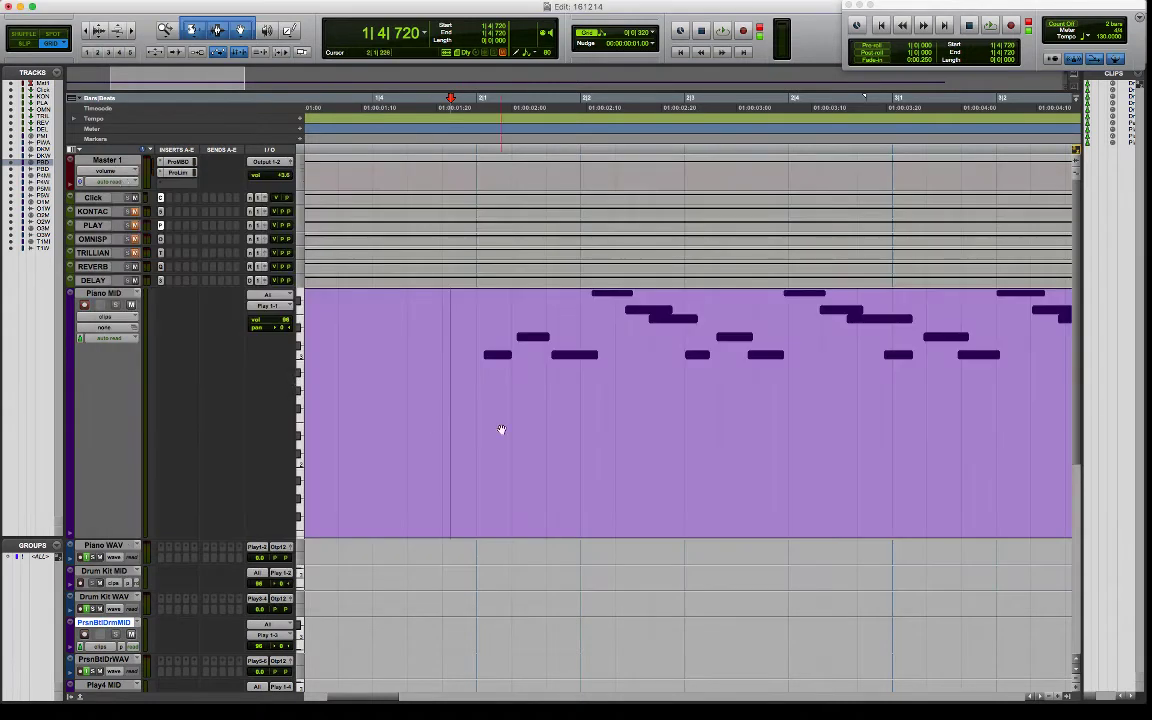
left_click(116, 318)
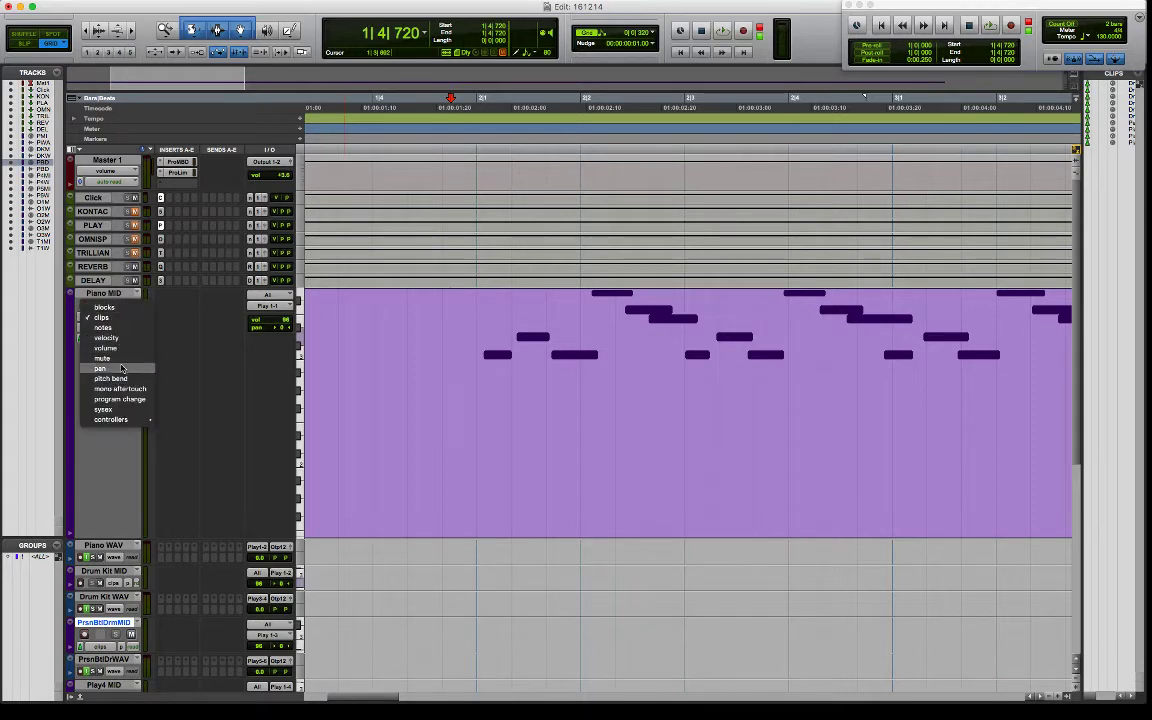
left_click(116, 311)
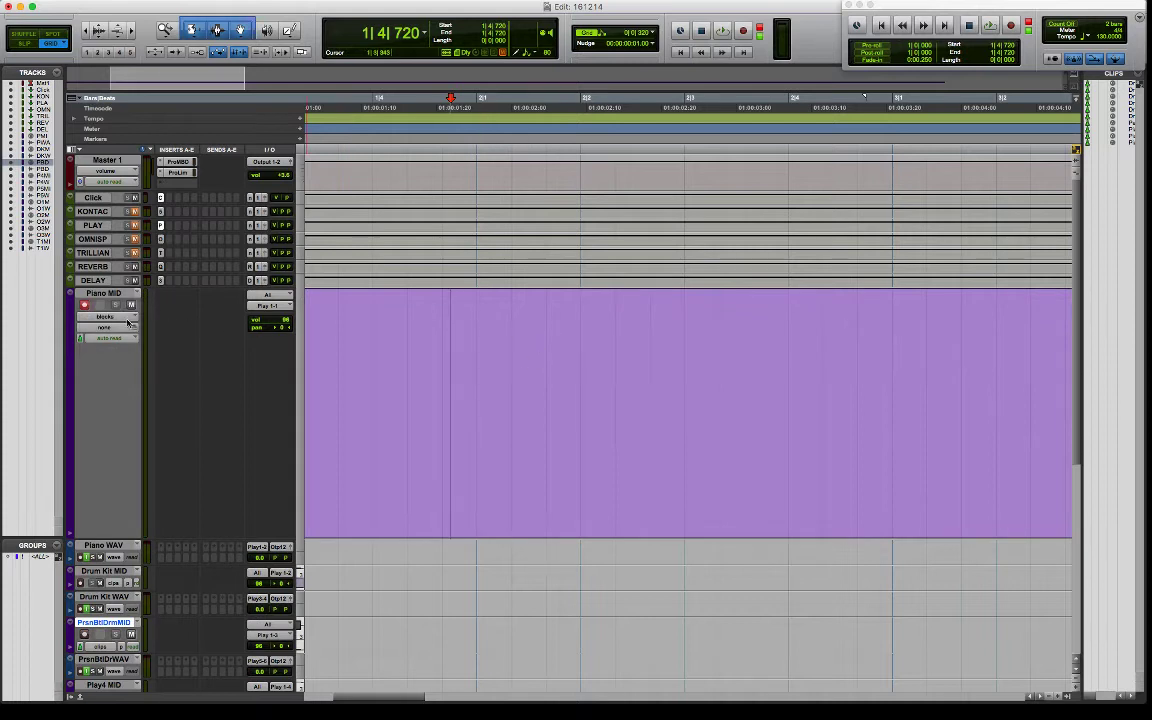
left_click(115, 319)
left_click(103, 340)
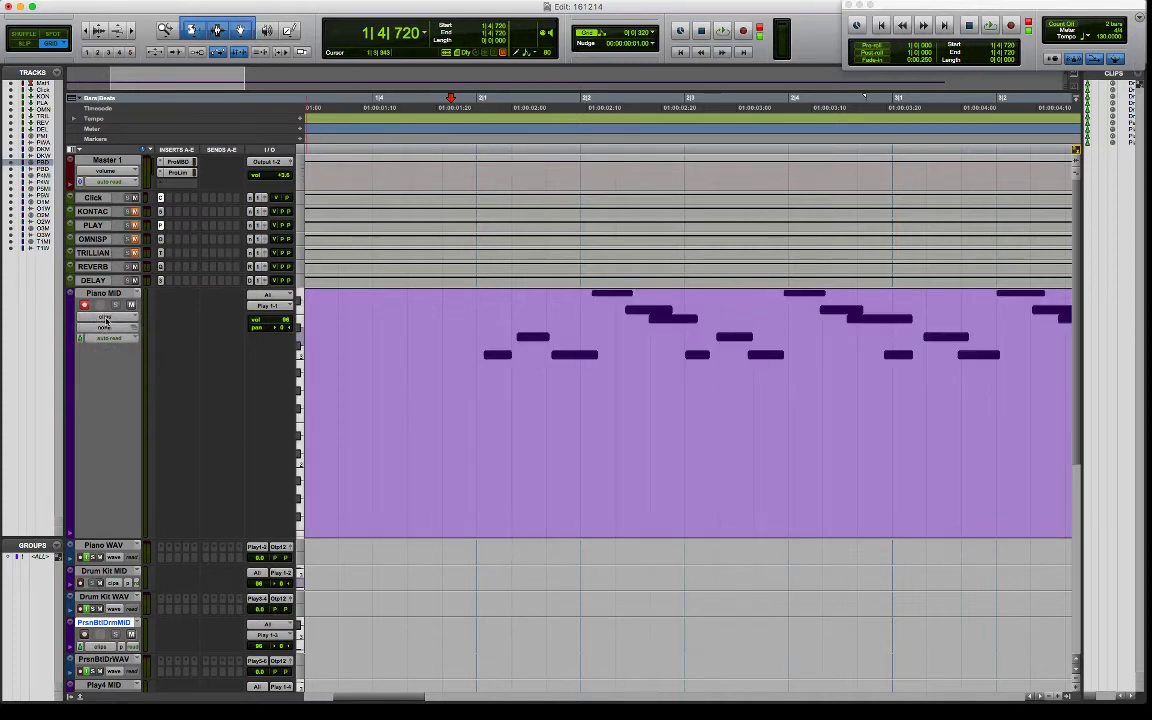
left_click(106, 318)
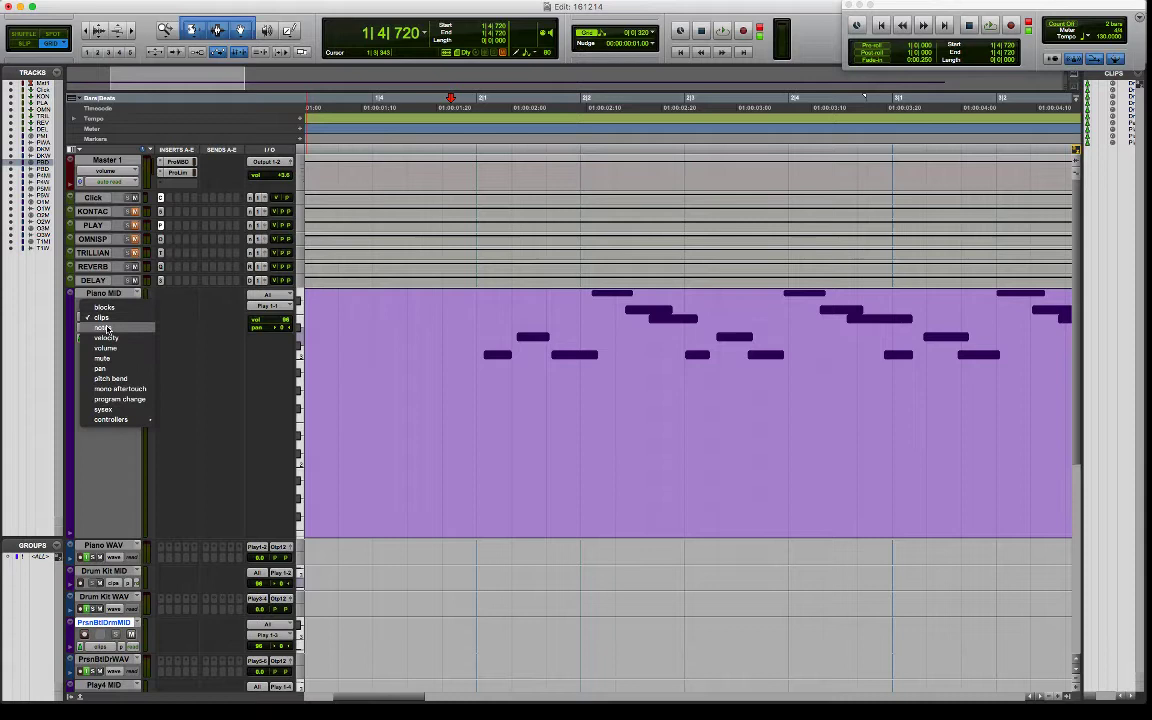
left_click(104, 327)
Adjust the note lane height and shift the pitch range down until the piano notes are centered.
left_click(457, 365)
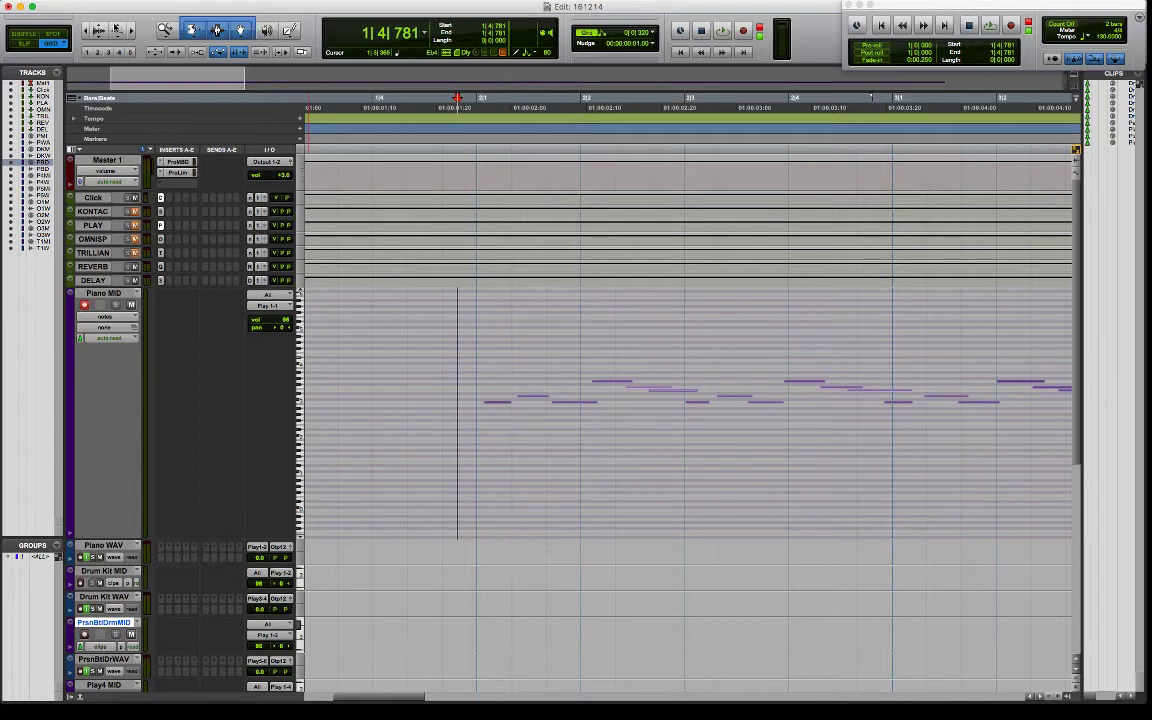
left_click(117, 30)
left_click(117, 30)
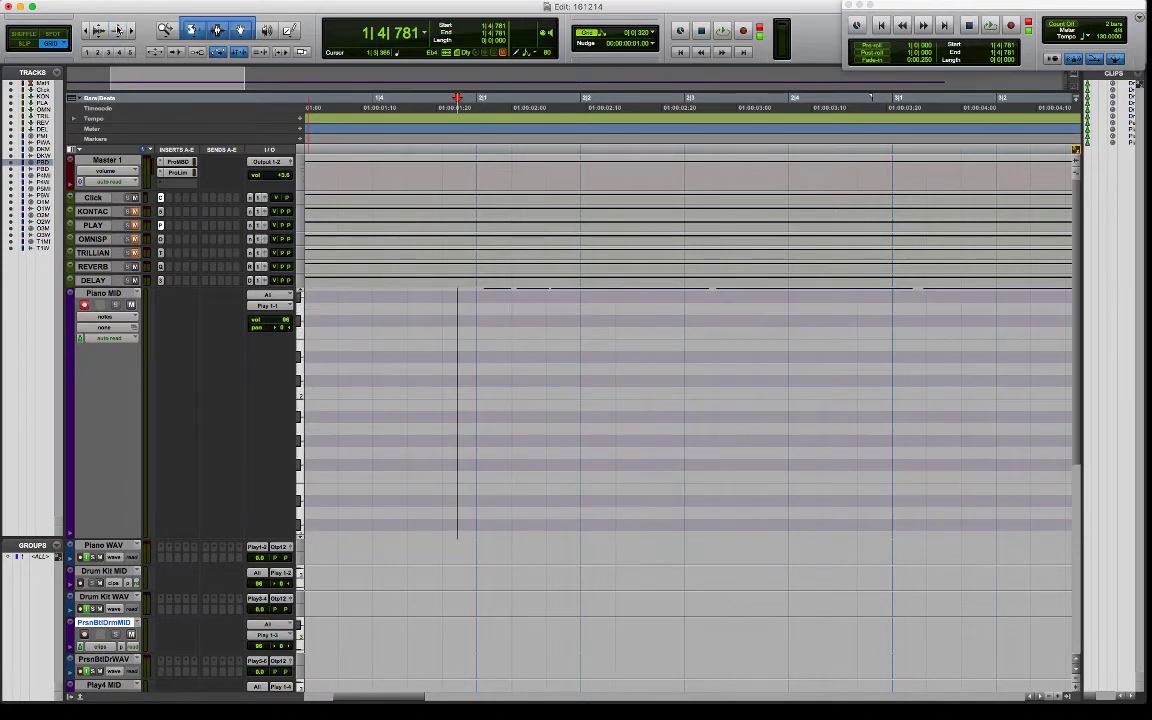
left_click(299, 292)
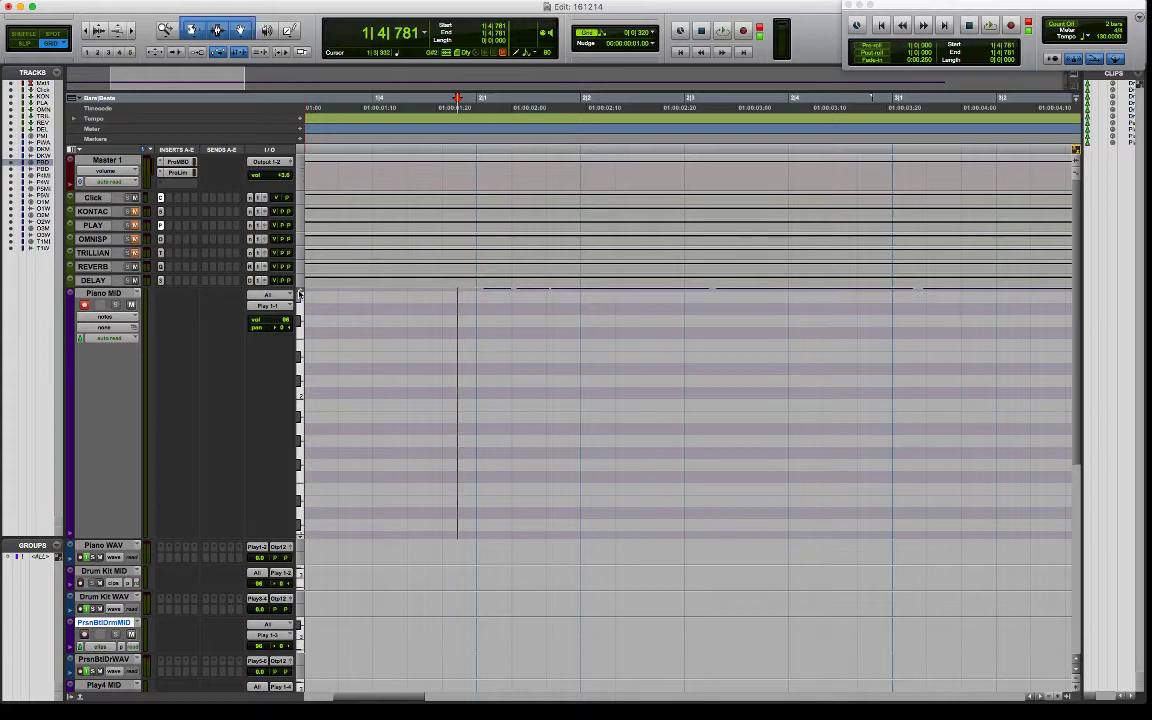
left_click(299, 292)
left_click(299, 292)
left_click(299, 292)
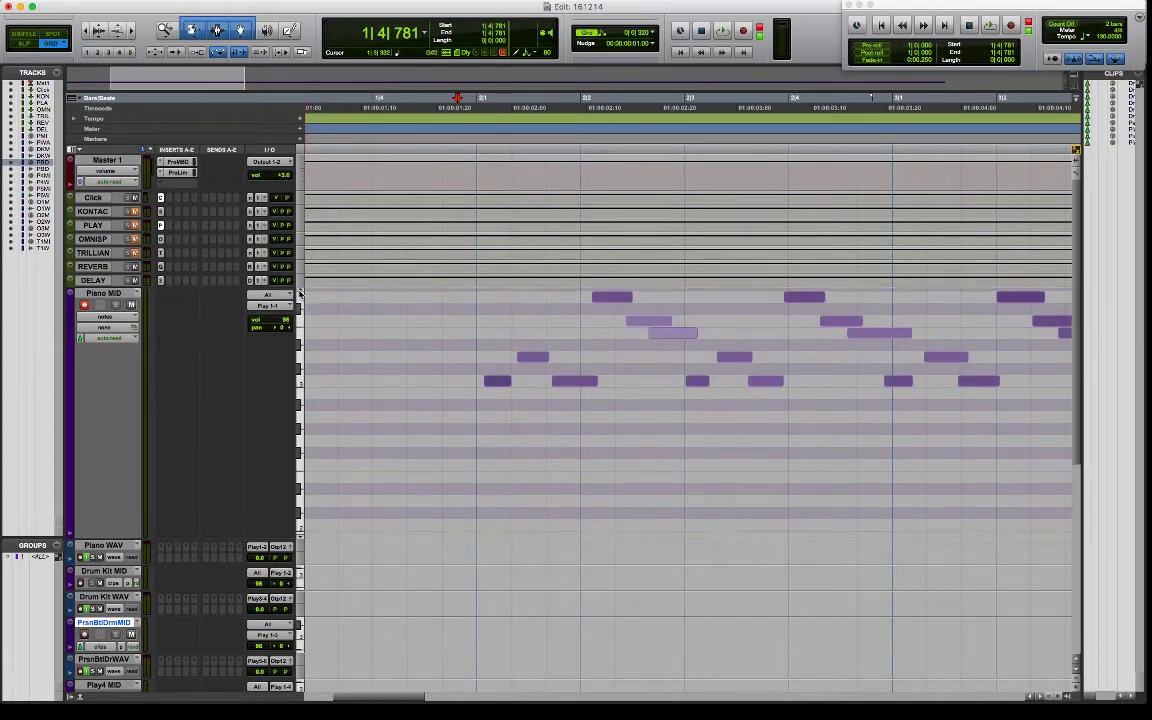
left_click(299, 292)
left_click(299, 292)
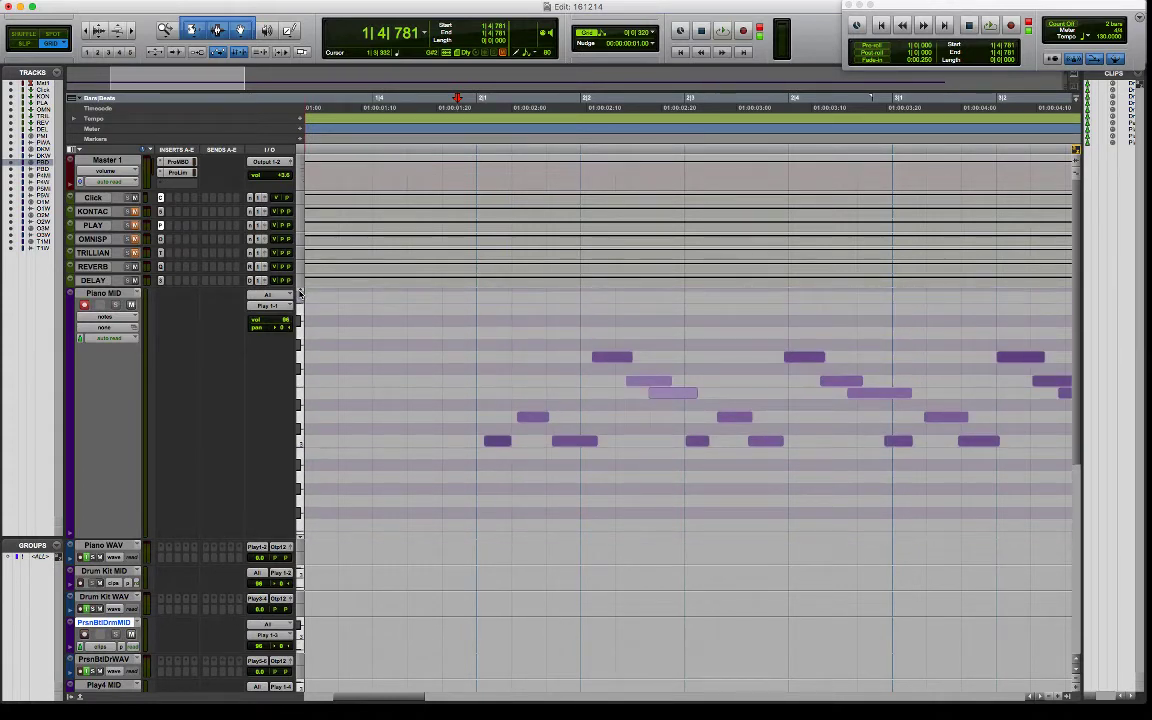
left_click(116, 33)
left_click(116, 33)
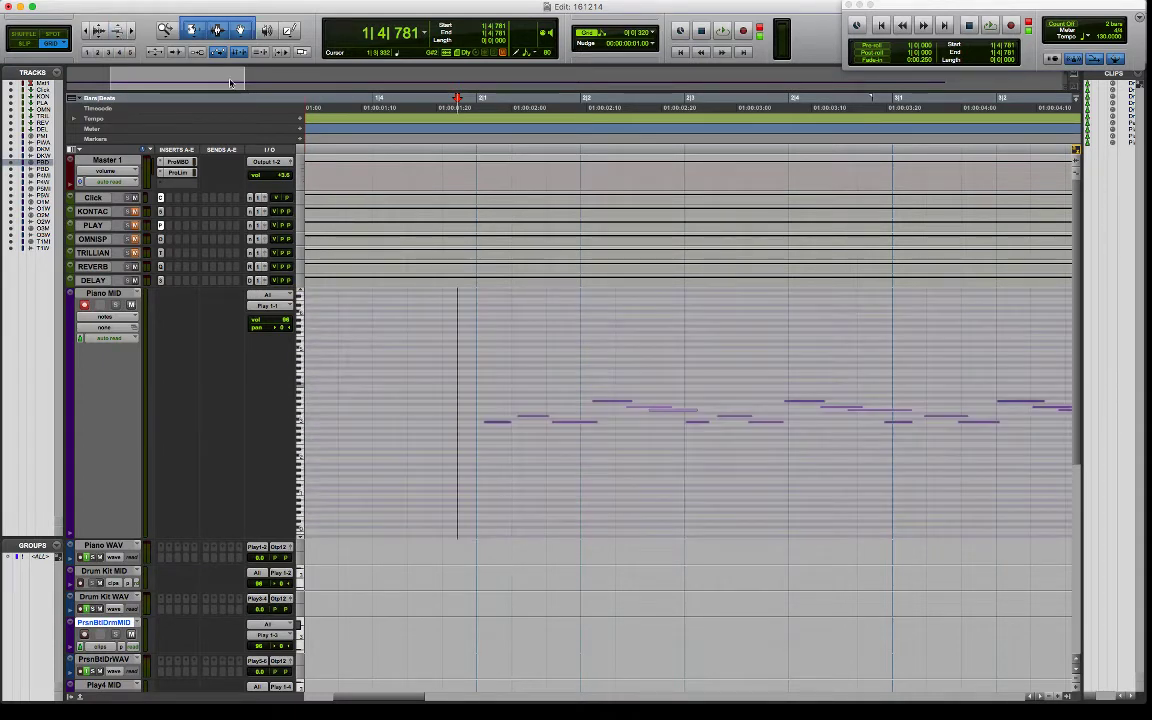
Scroll the timeline and put the insertion point back at the start of bar 2.
scroll(590, 508, "right", 8)
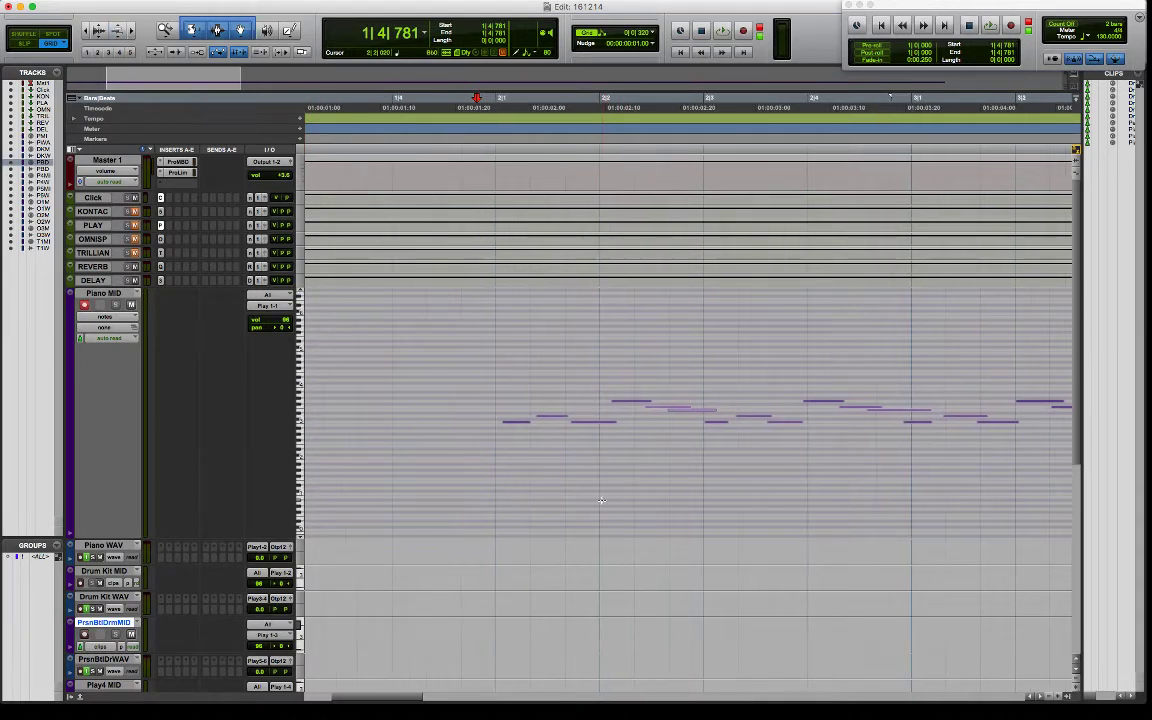
scroll(603, 503, "right", 12)
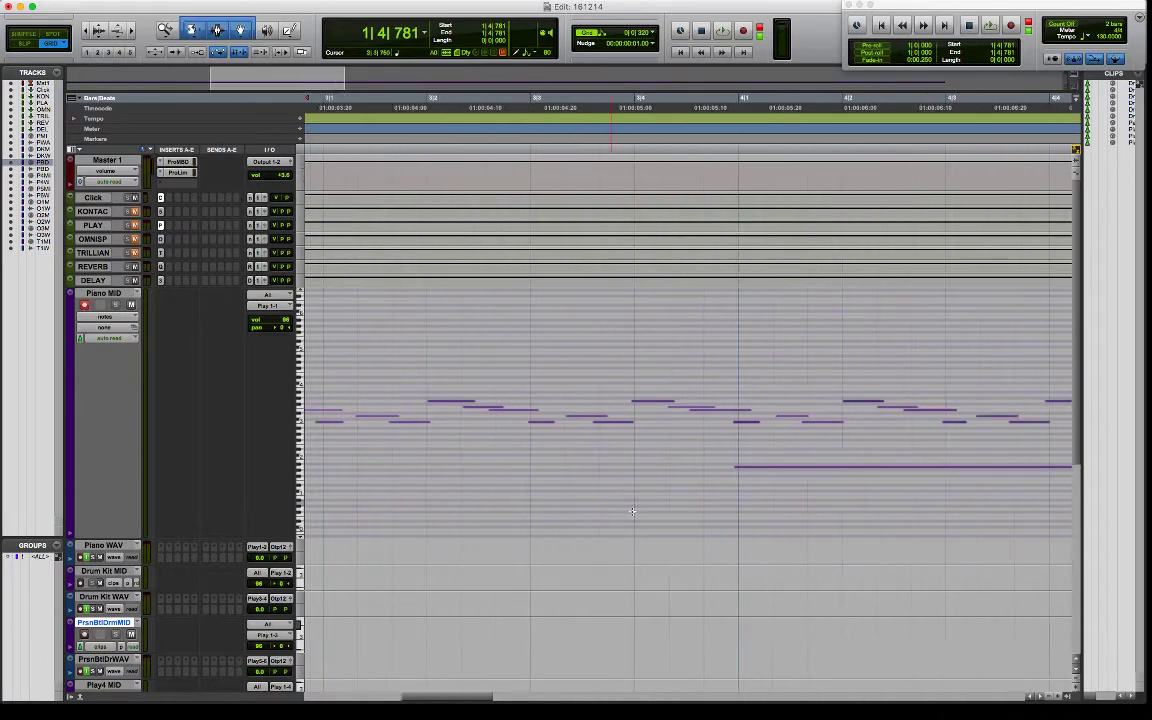
scroll(843, 522, "left", 15)
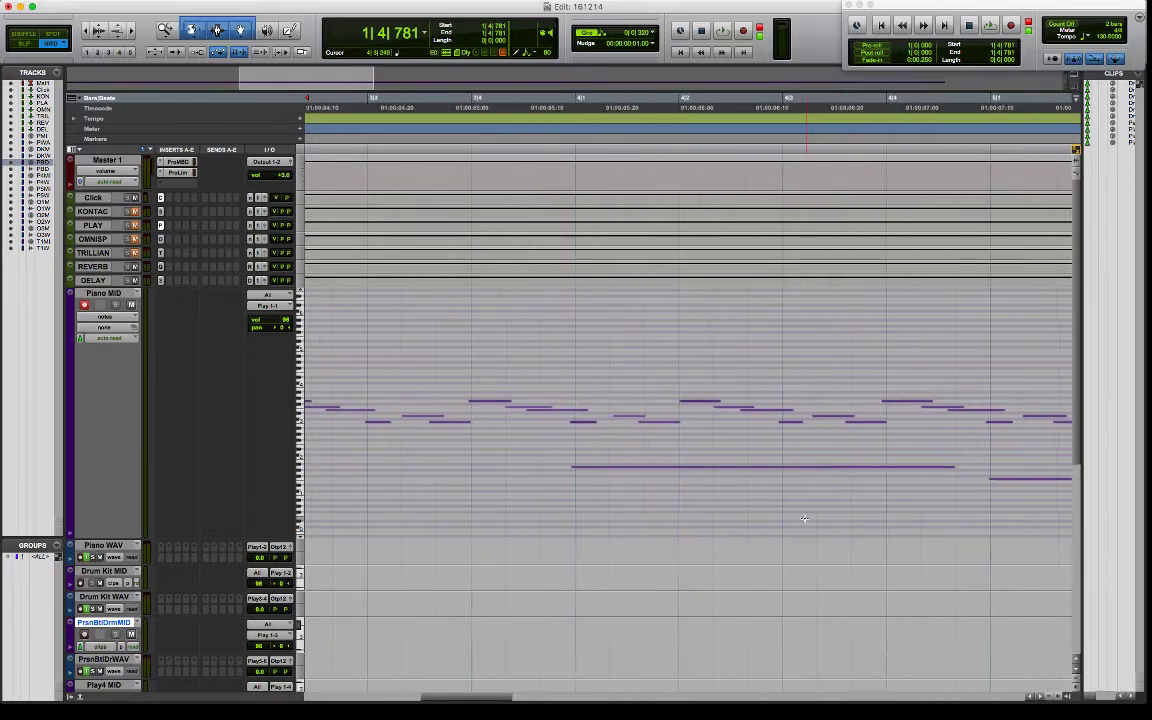
left_click(459, 377)
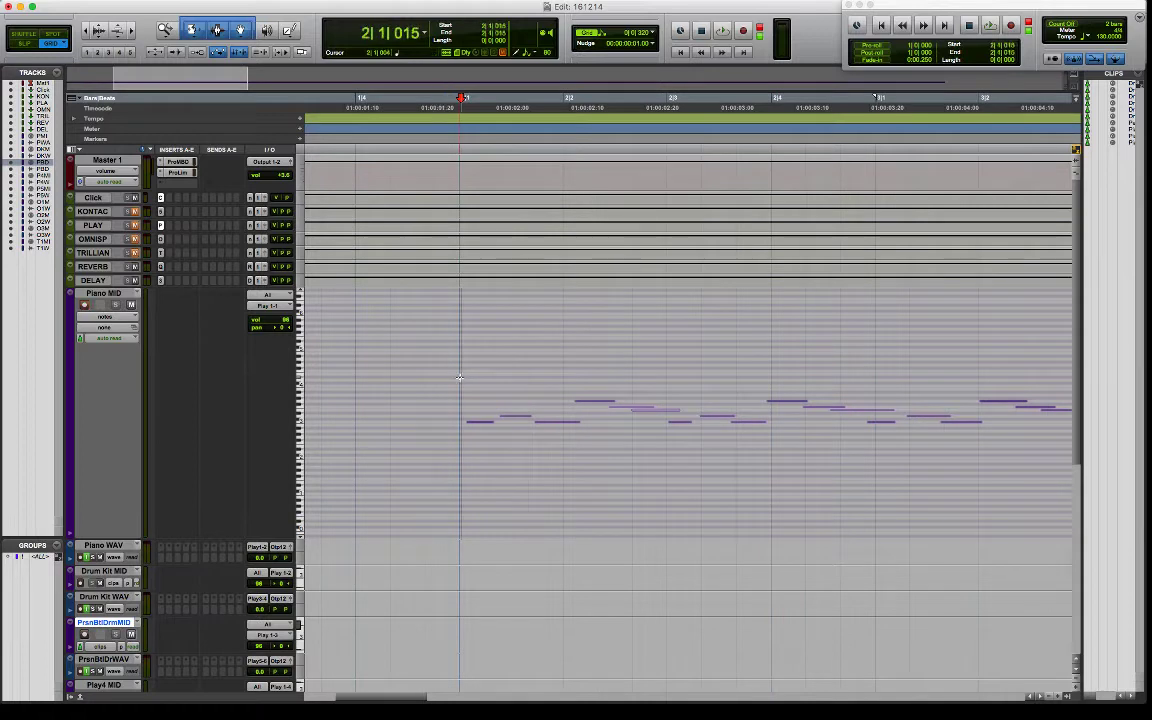
Show the Piano MID track's note velocities, then its volume automation.
left_click(108, 316)
left_click(118, 327)
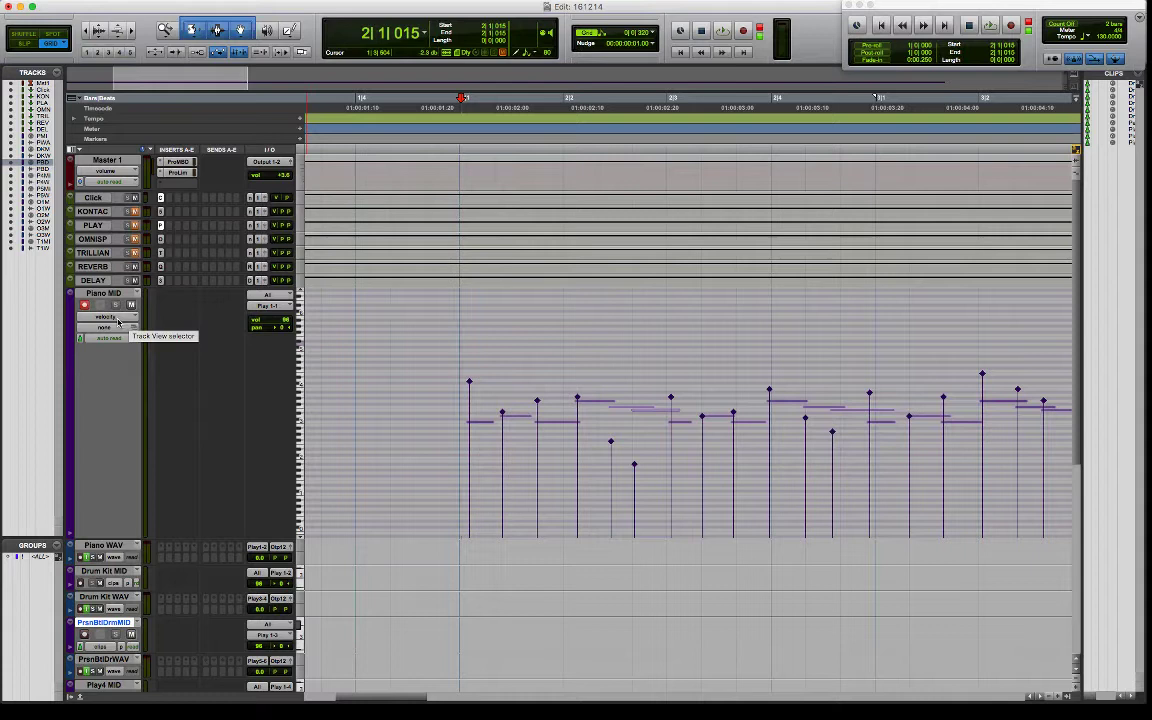
left_click(109, 315)
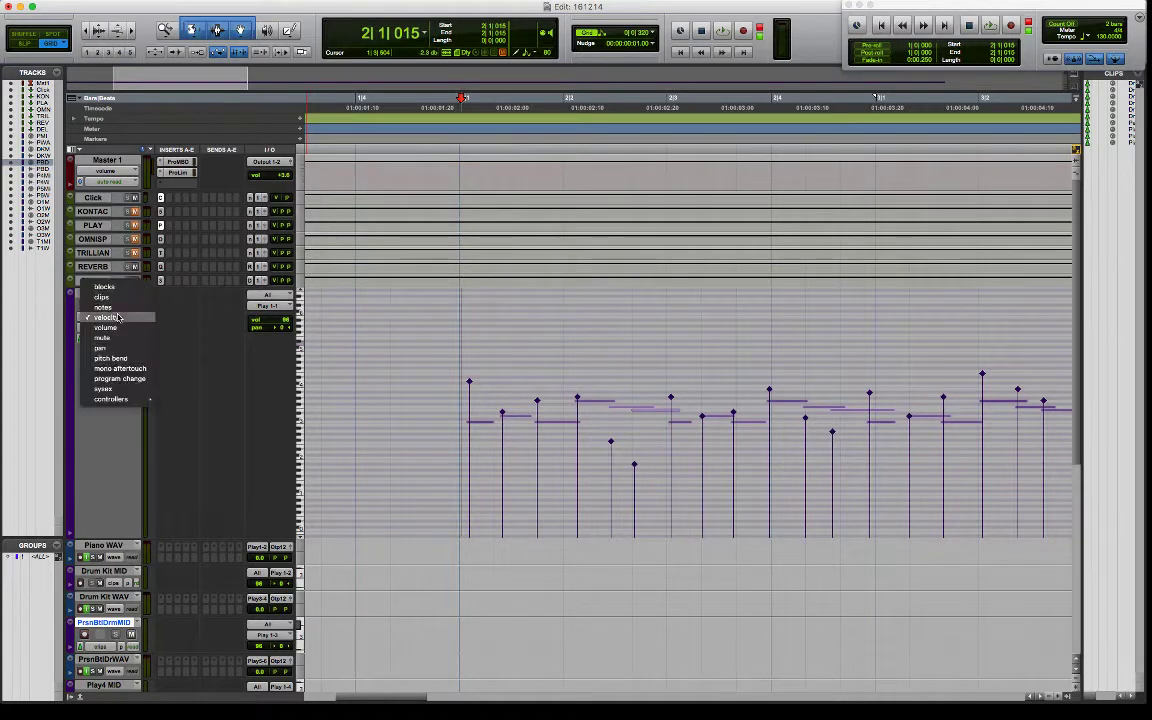
left_click(118, 328)
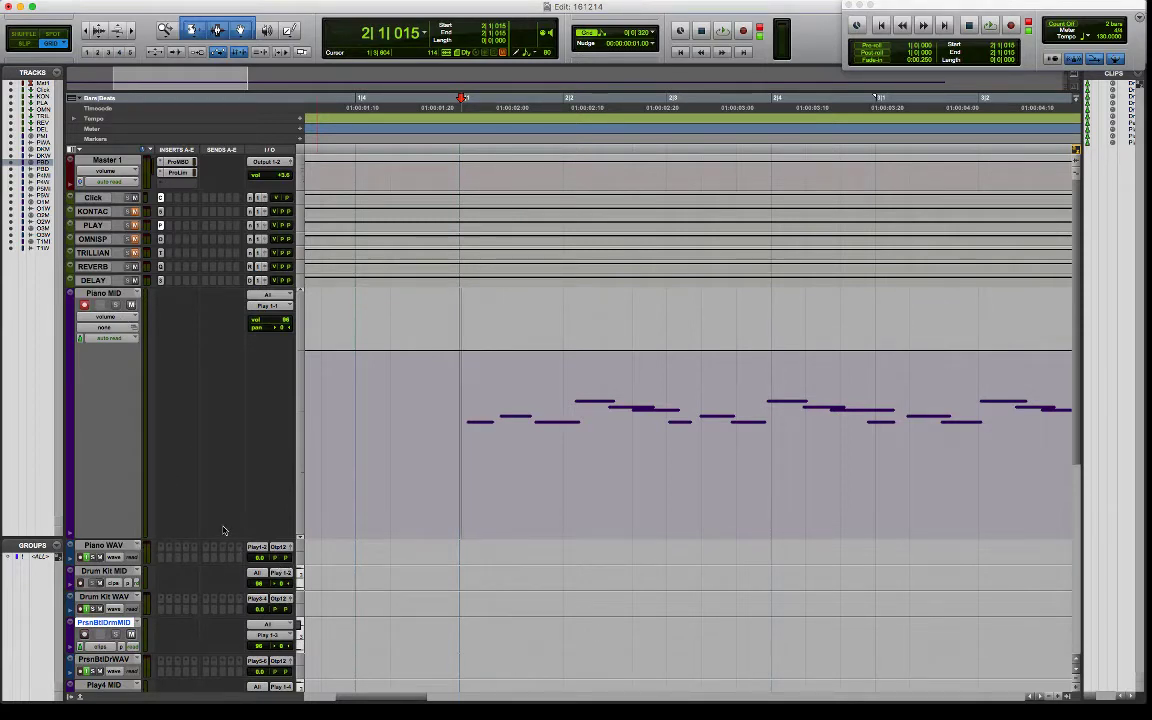
Switch the Piano MID track to its pitch bend lane and open the controllers submenu.
left_click(109, 322)
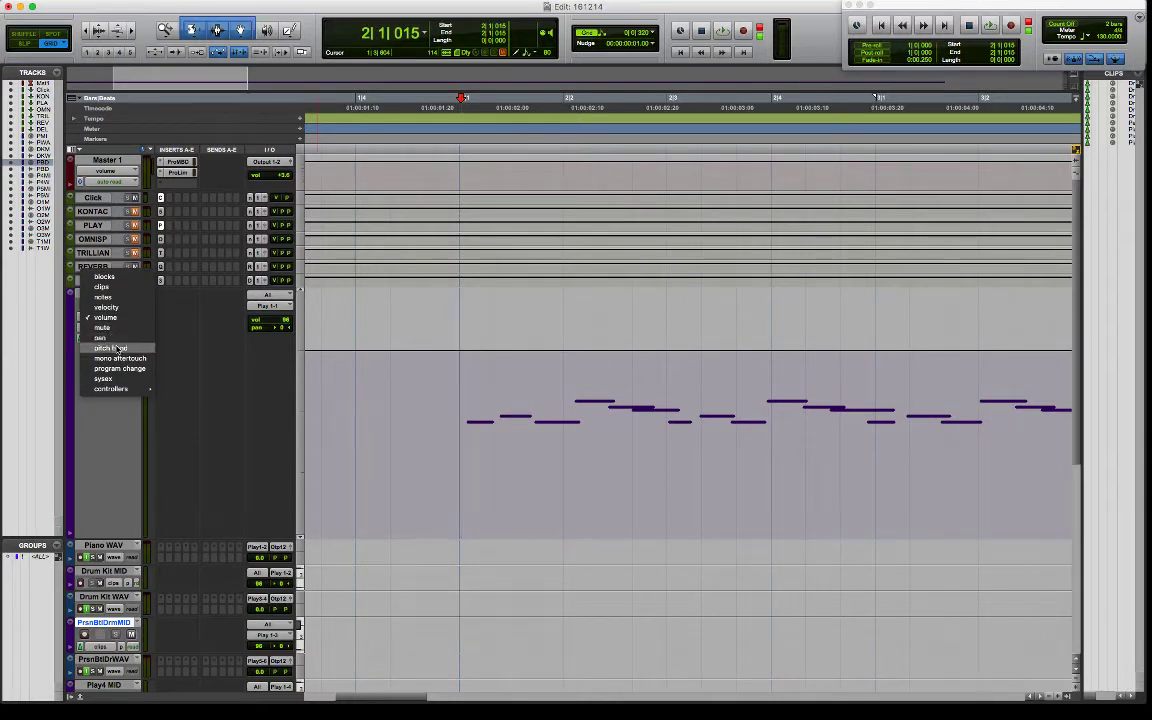
left_click(117, 348)
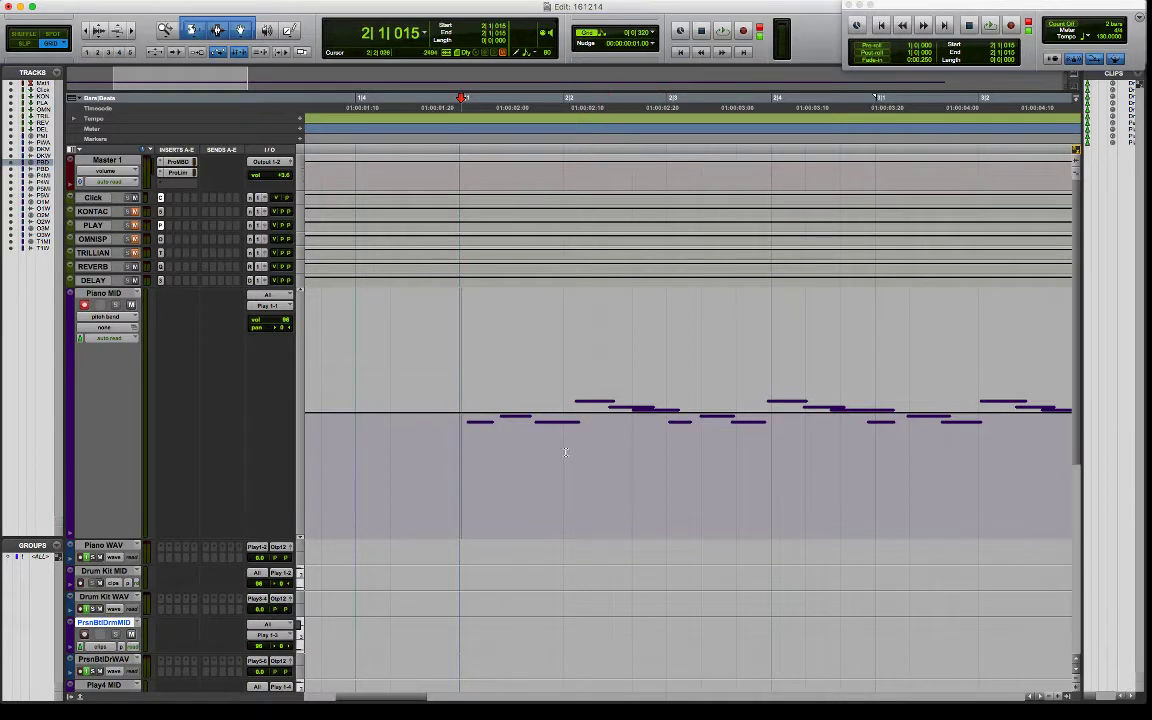
left_click(117, 318)
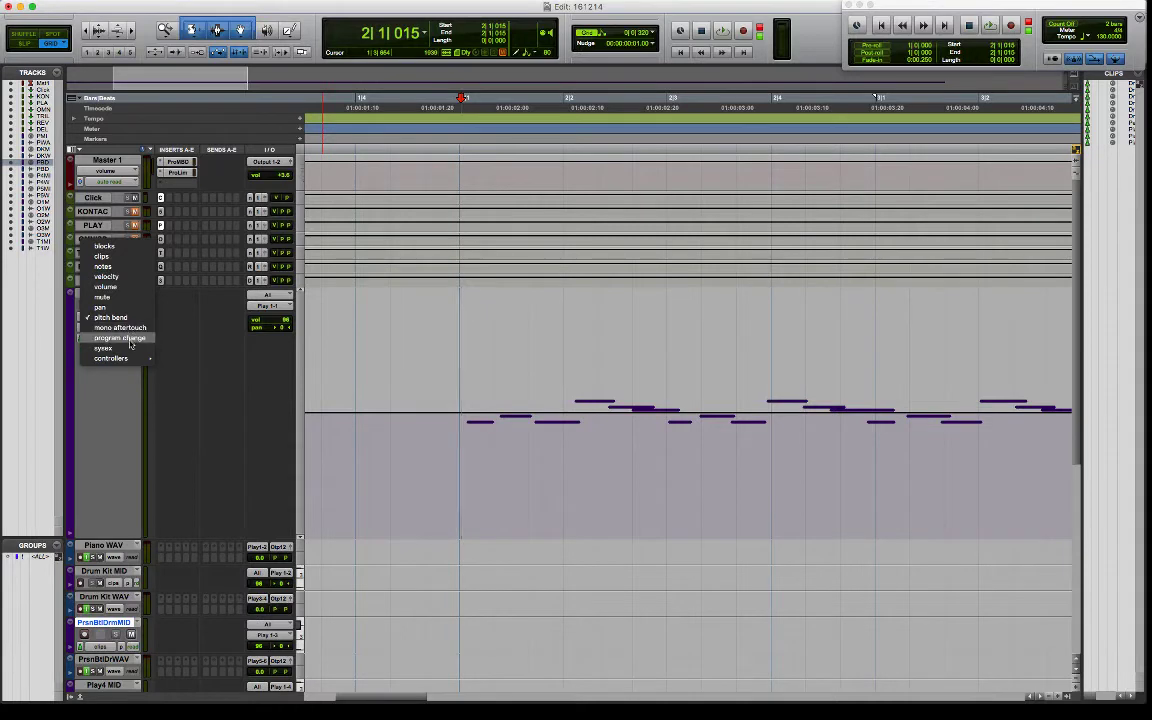
mouse_move(130, 360)
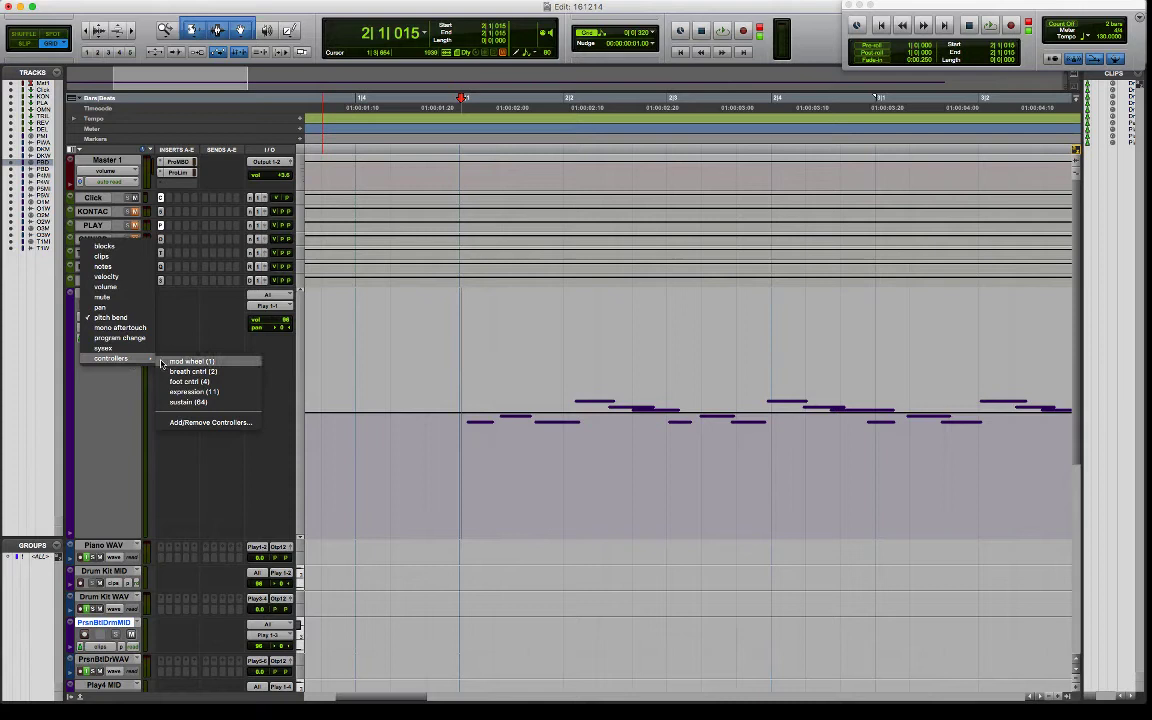
Show the Piano MID track's mod wheel (1) lane, then its sustain (64) lane.
left_click(213, 362)
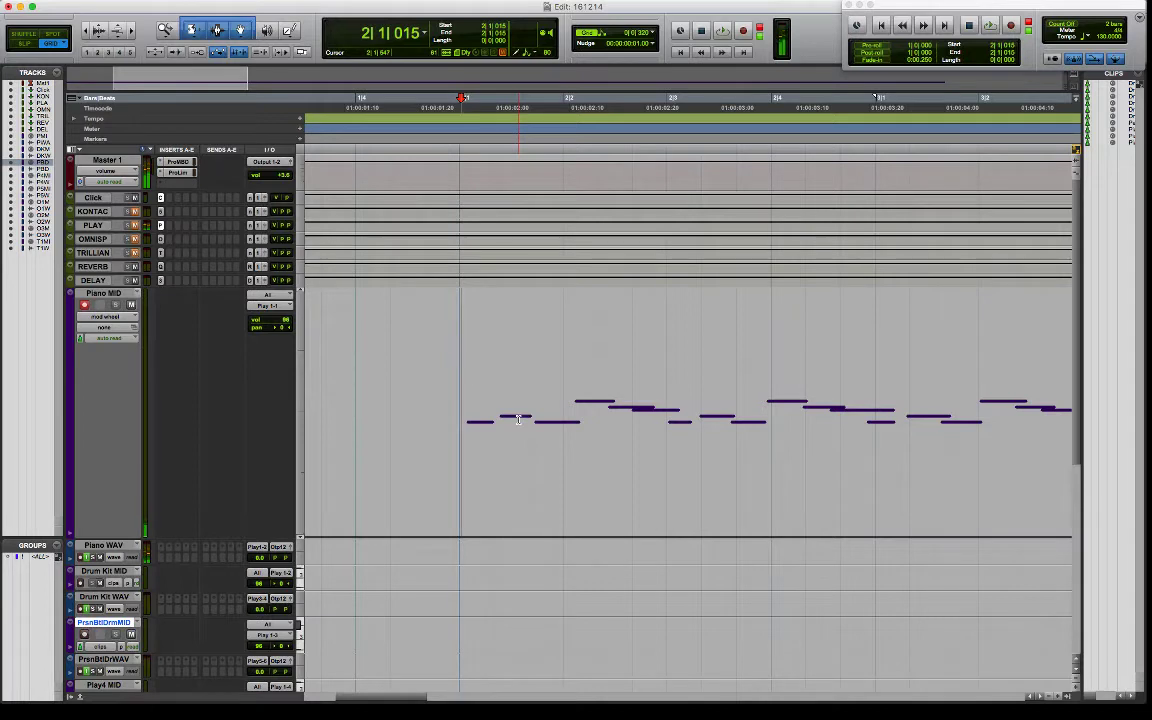
left_click(130, 318)
mouse_move(140, 318)
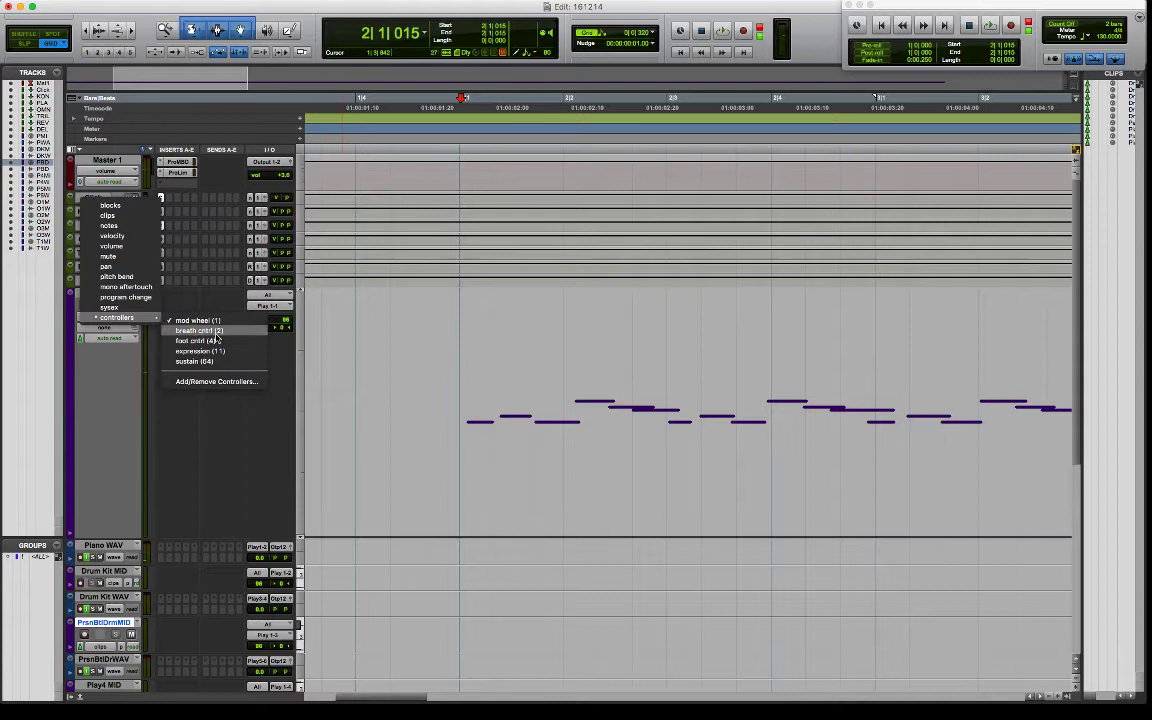
left_click(210, 361)
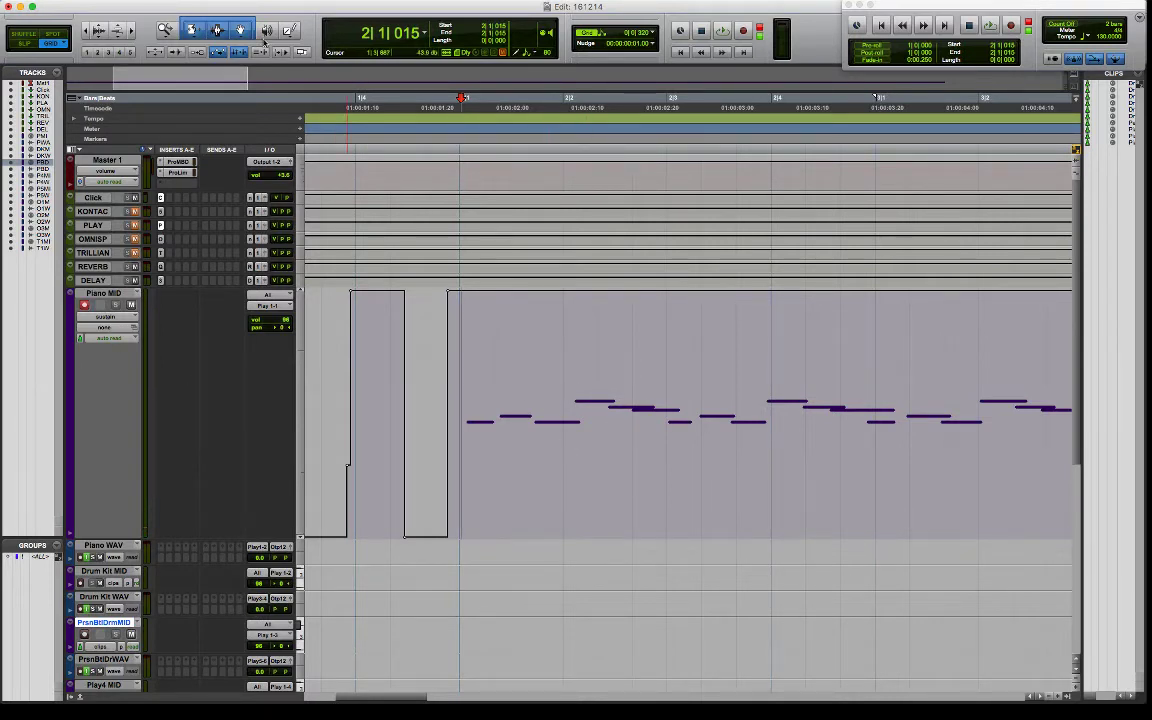
Cycle through the edit tools and settle on the Smart Tool (F7+F8).
left_click(215, 26)
left_click(226, 31)
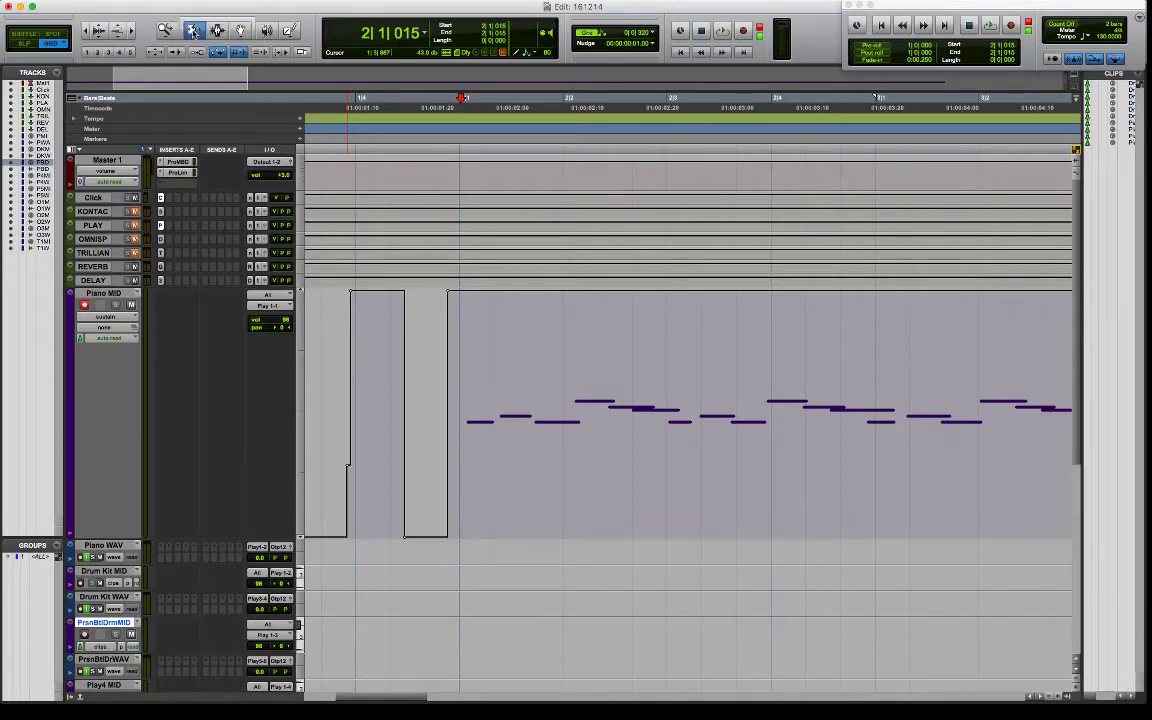
left_click(240, 31)
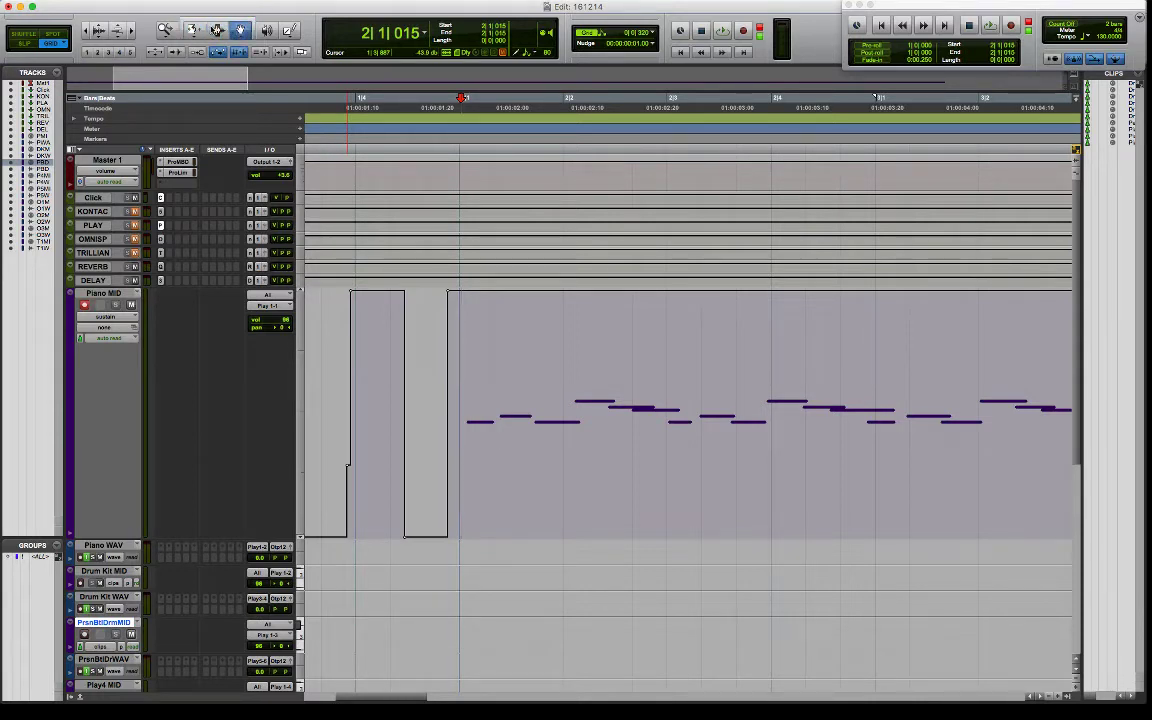
left_click(166, 31)
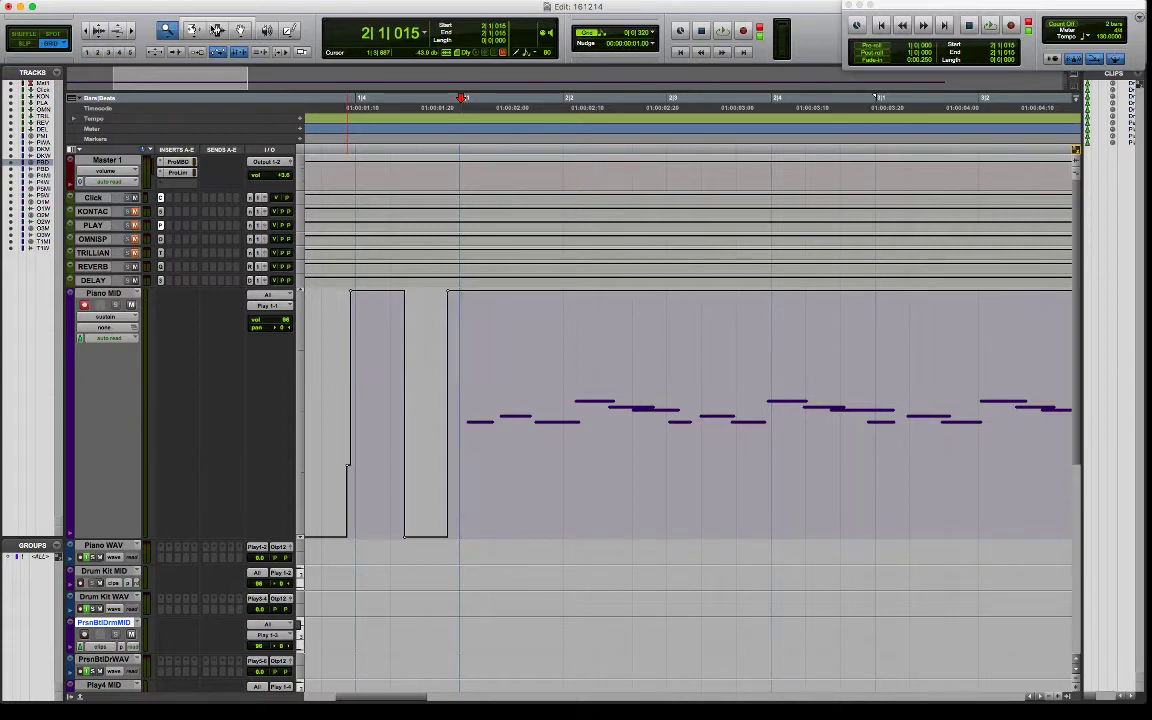
left_click(192, 31)
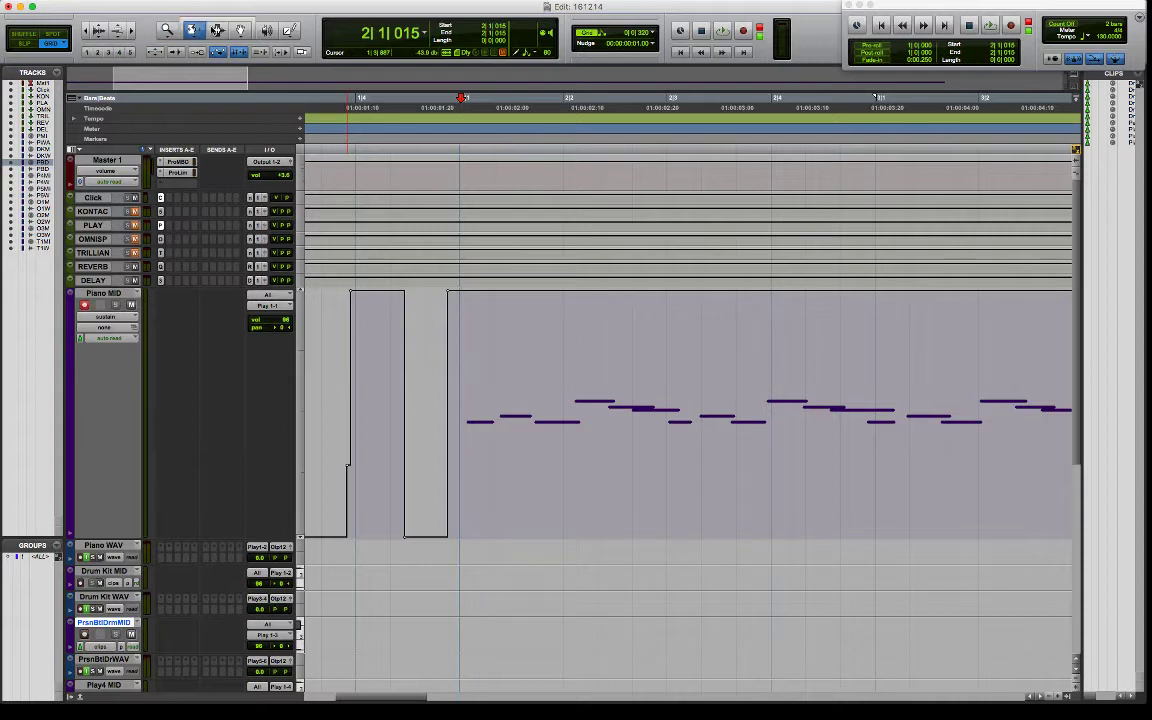
left_click(216, 31)
left_click(240, 31)
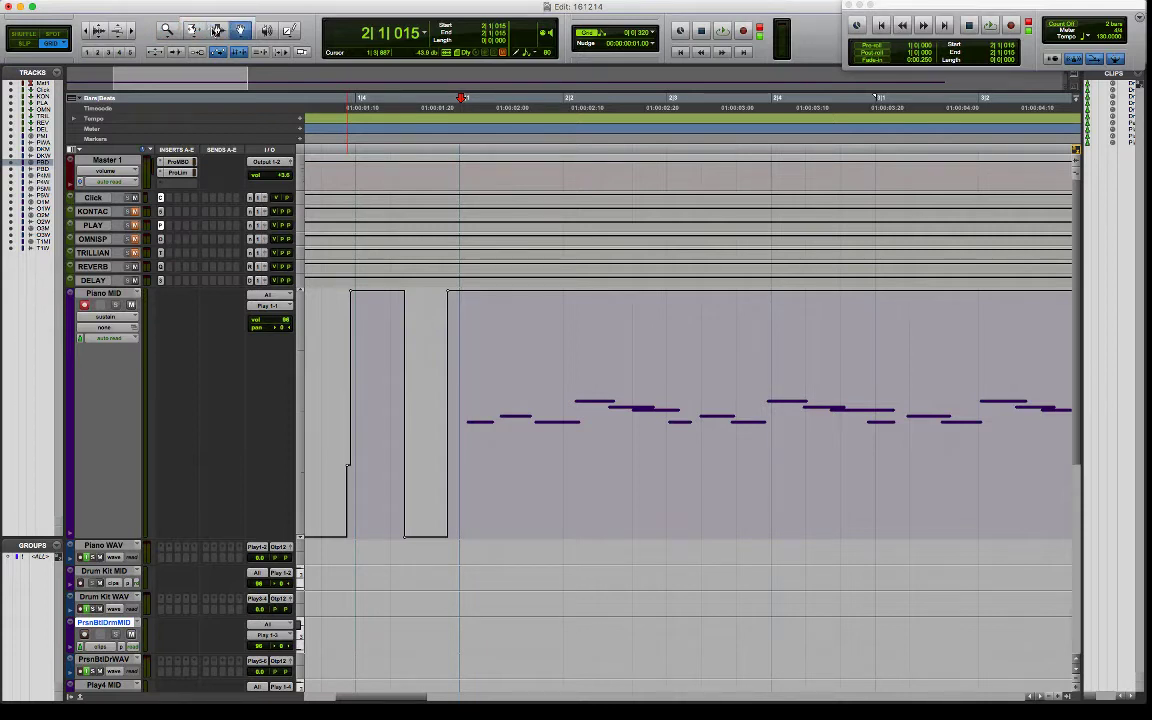
left_click(289, 31)
left_click(240, 31)
left_click(216, 31)
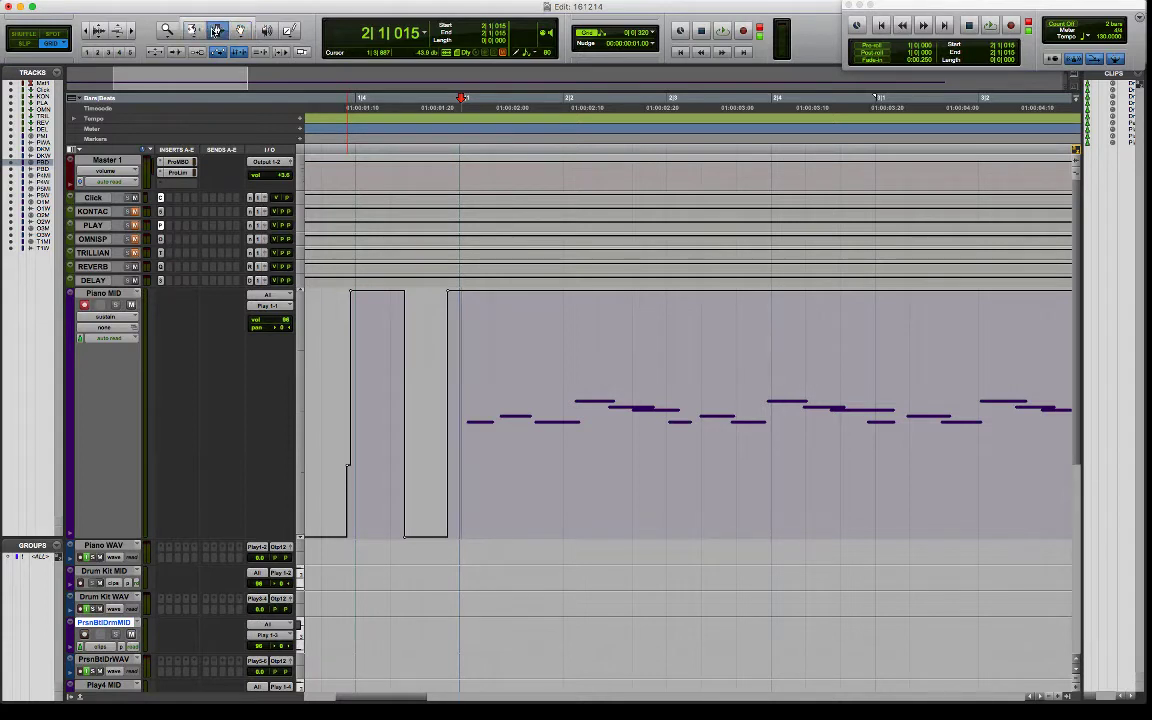
key("F8")
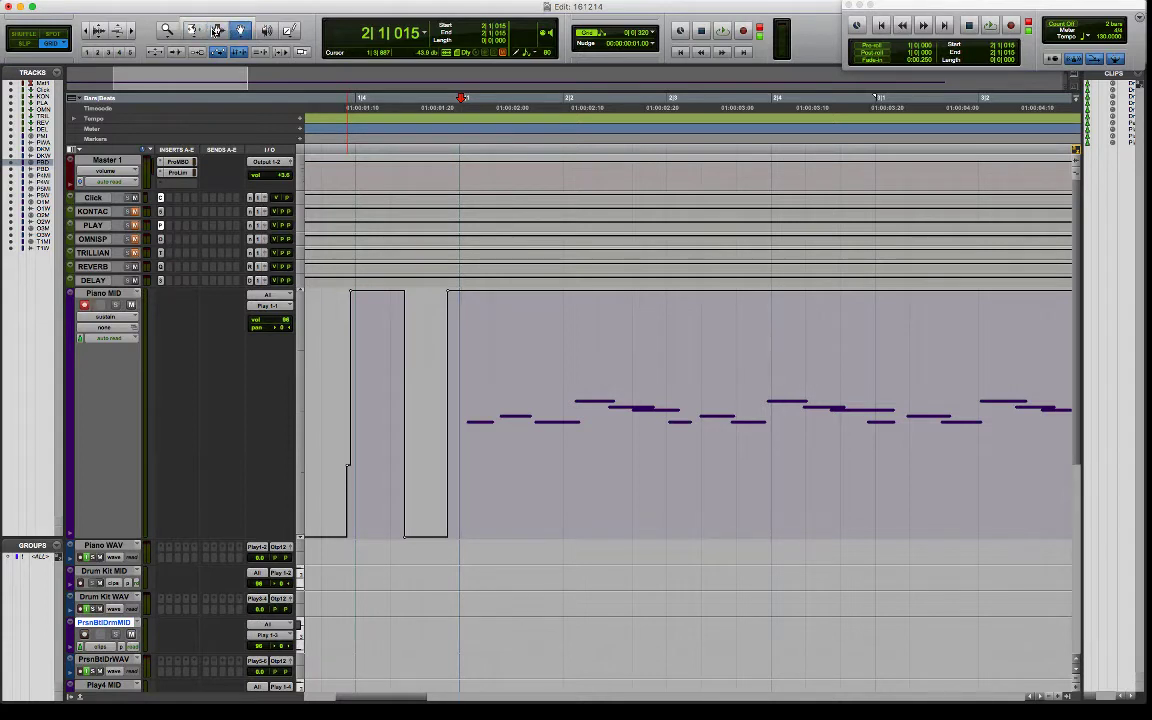
key("F9")
key("F7+F8")
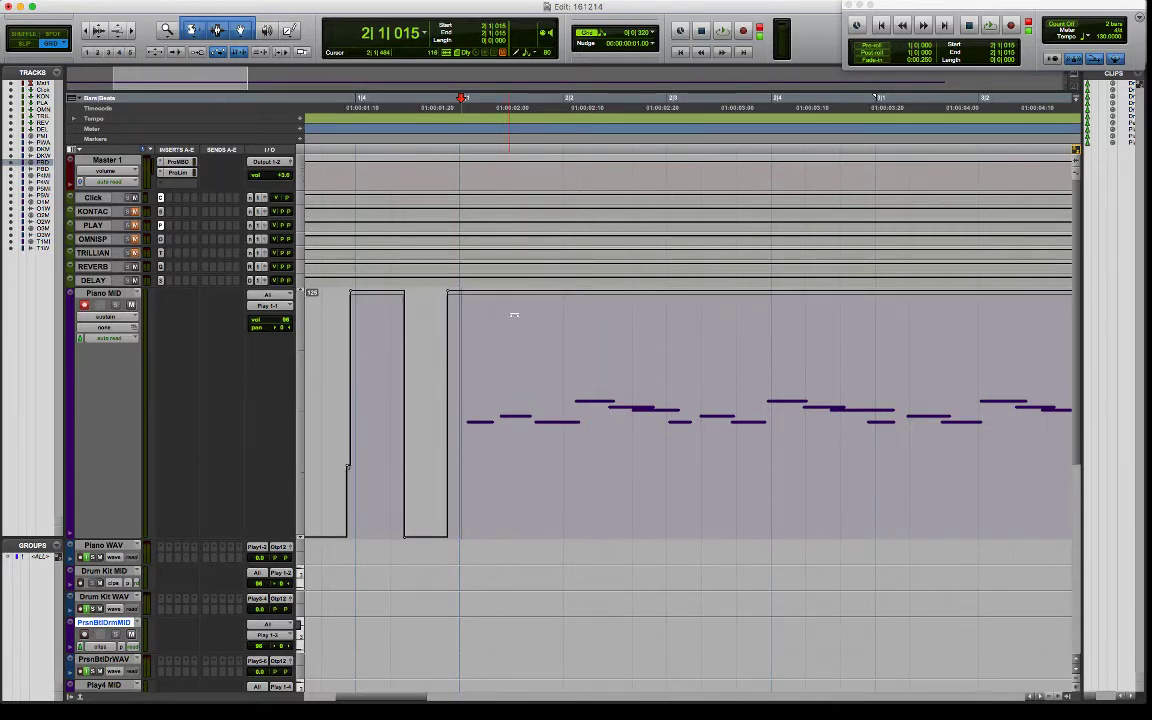
Place the edit cursor around bar 2, then set the Piano MID track view to notes.
mouse_move(494, 385)
left_mouse_down()
mouse_move(599, 405)
mouse_move(457, 413)
mouse_move(484, 371)
left_mouse_up()
left_click(576, 390)
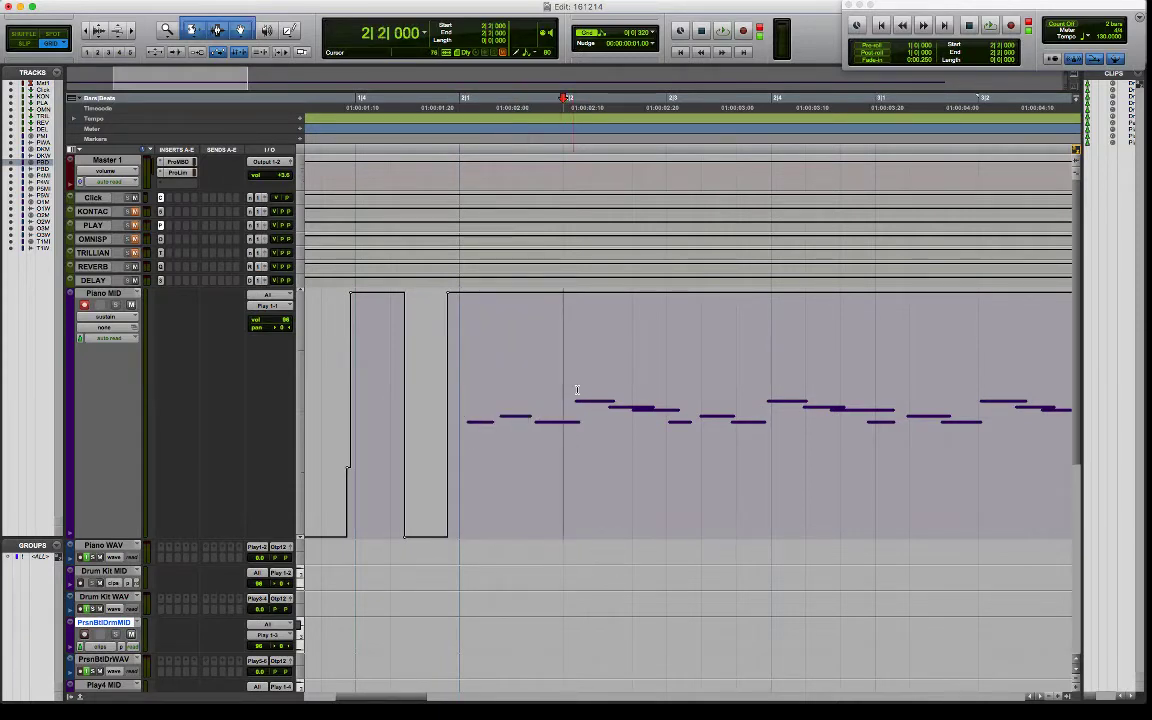
left_click(737, 383)
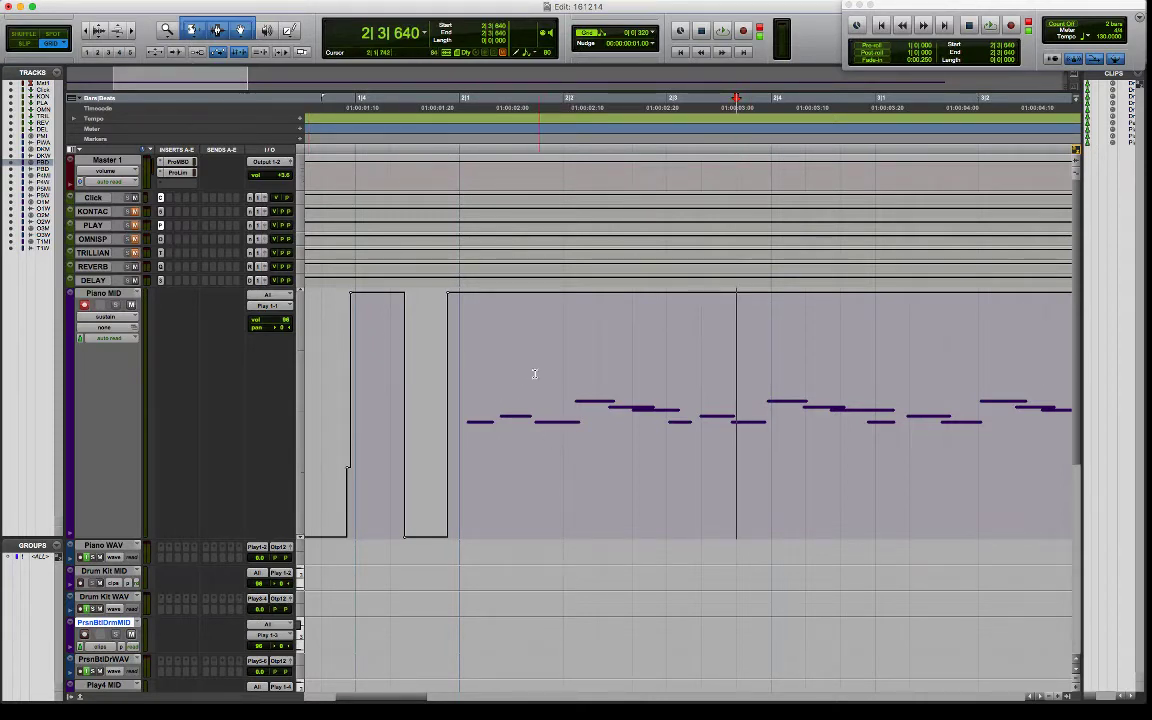
left_click(486, 421)
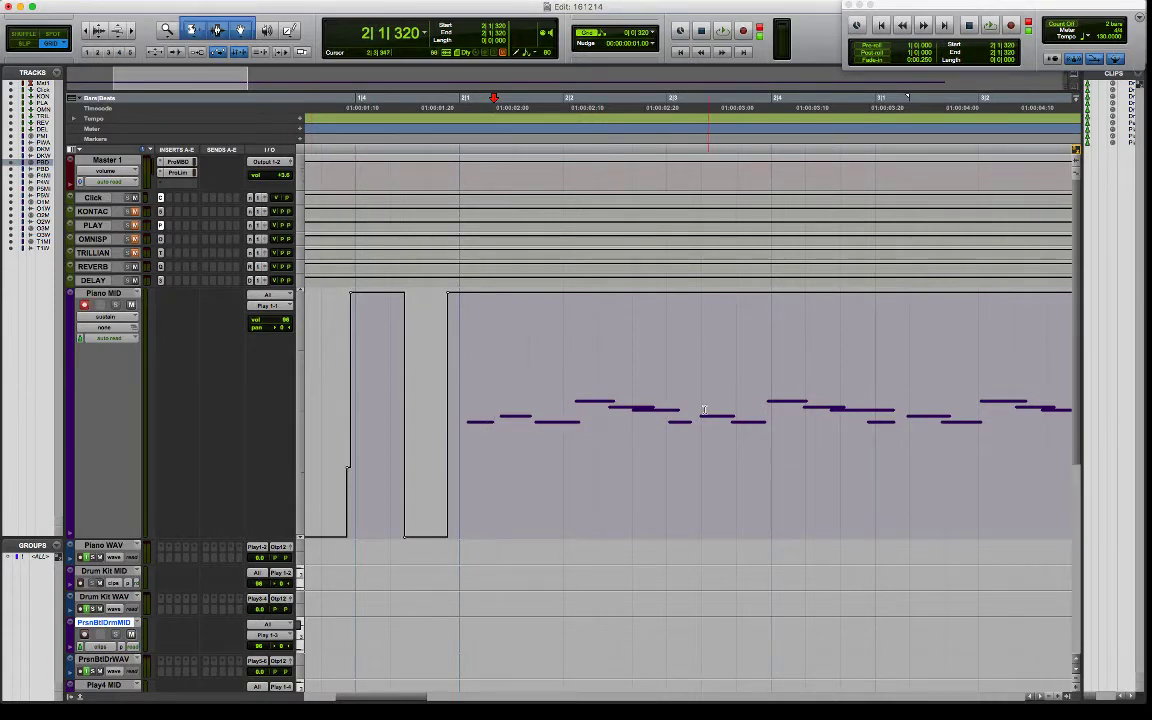
left_click(109, 317)
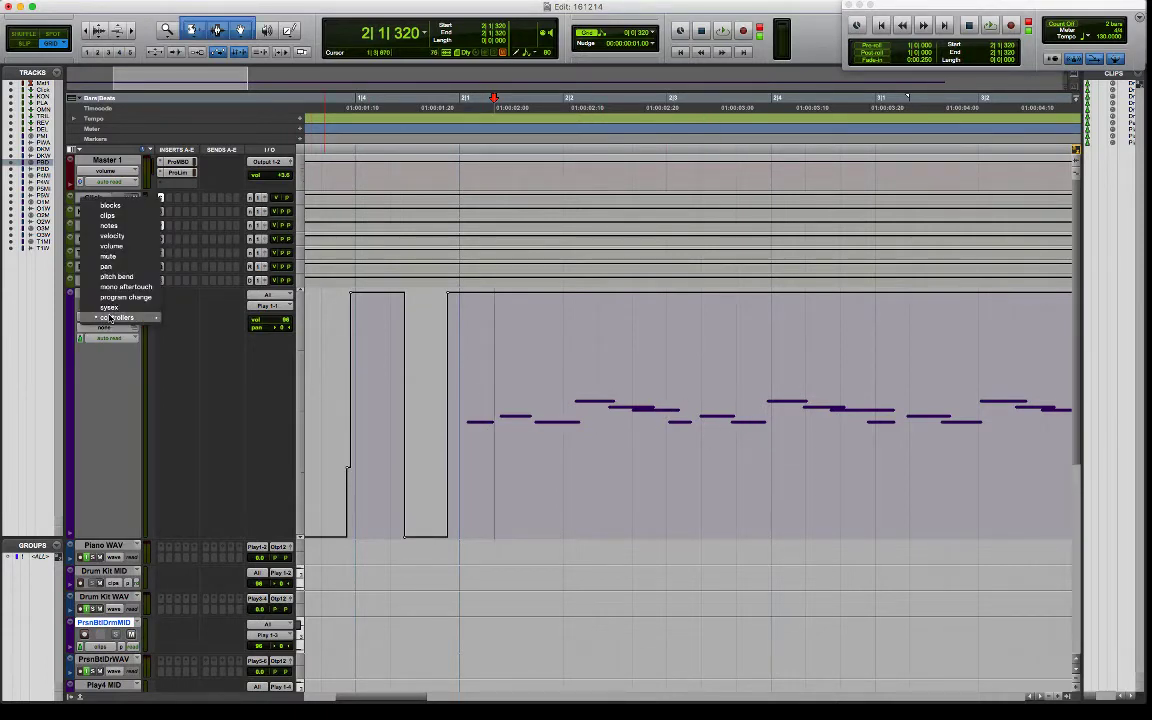
left_click(117, 228)
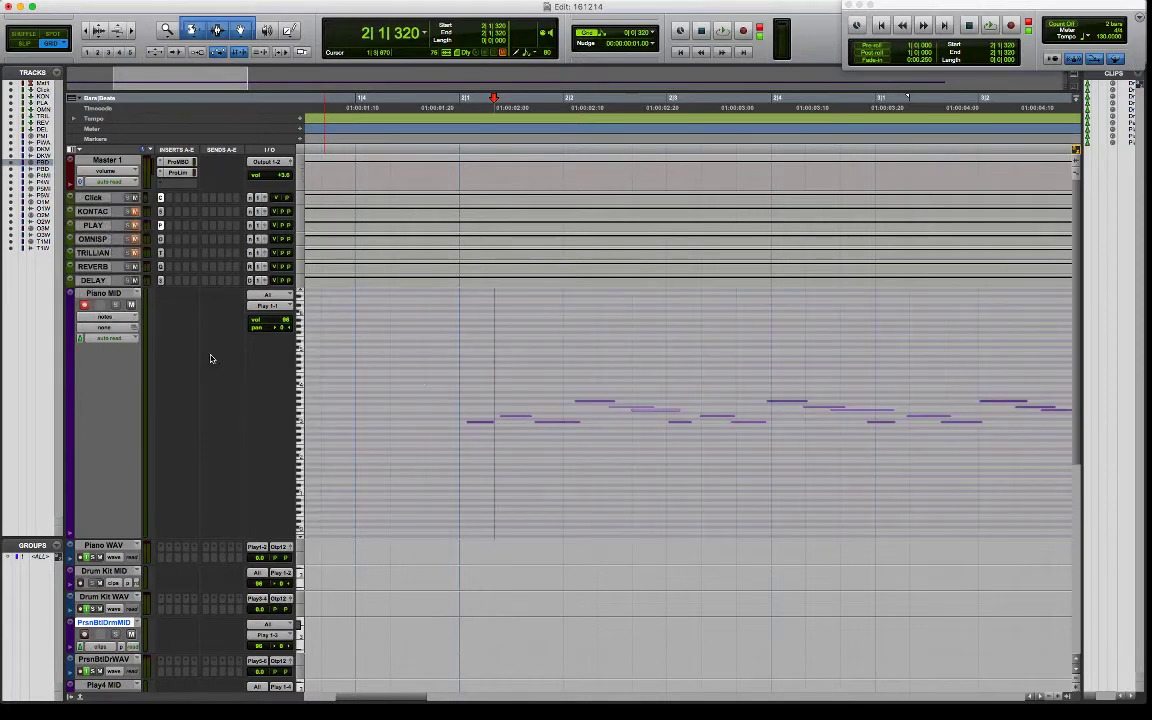
Snap the first note to 2|1|000 in Grid mode, after briefly trying Slip mode.
left_click(468, 427)
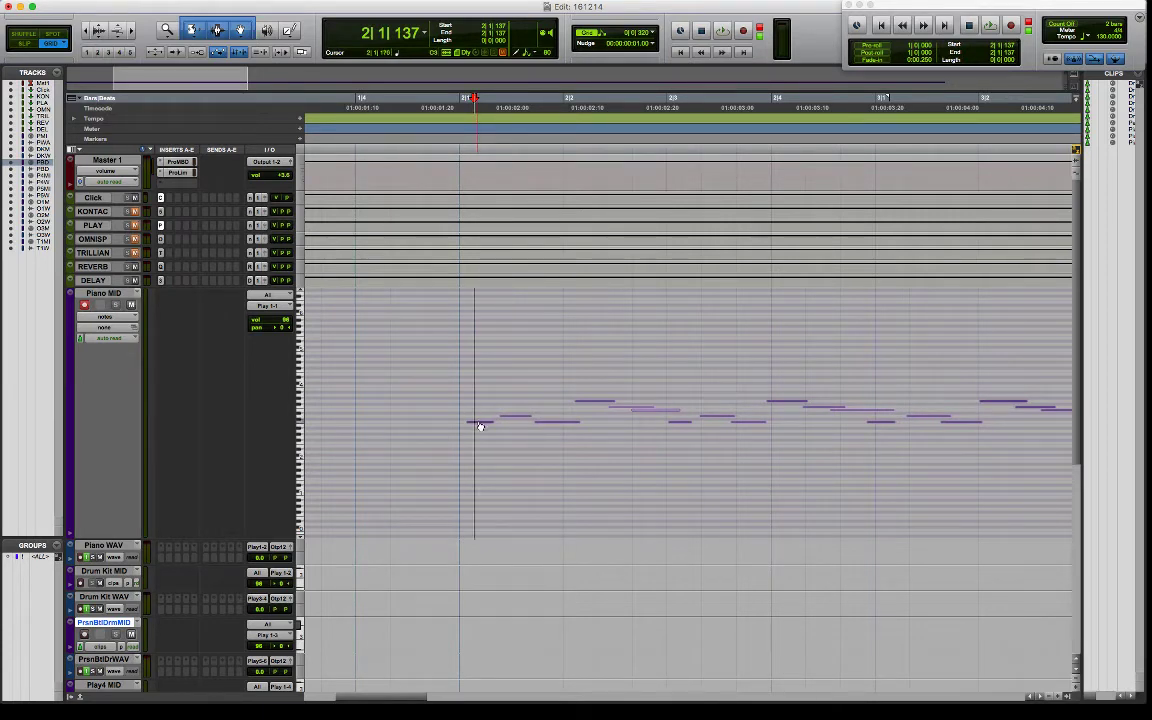
left_click_drag(480, 427, 508, 418)
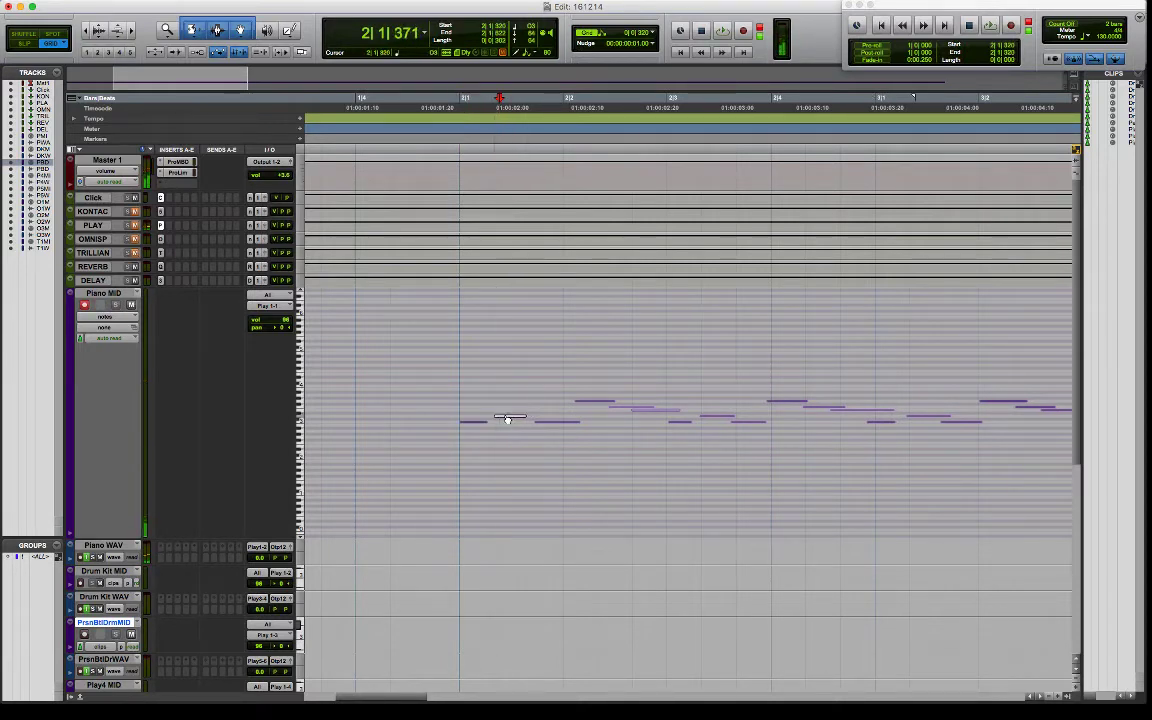
left_click(25, 44)
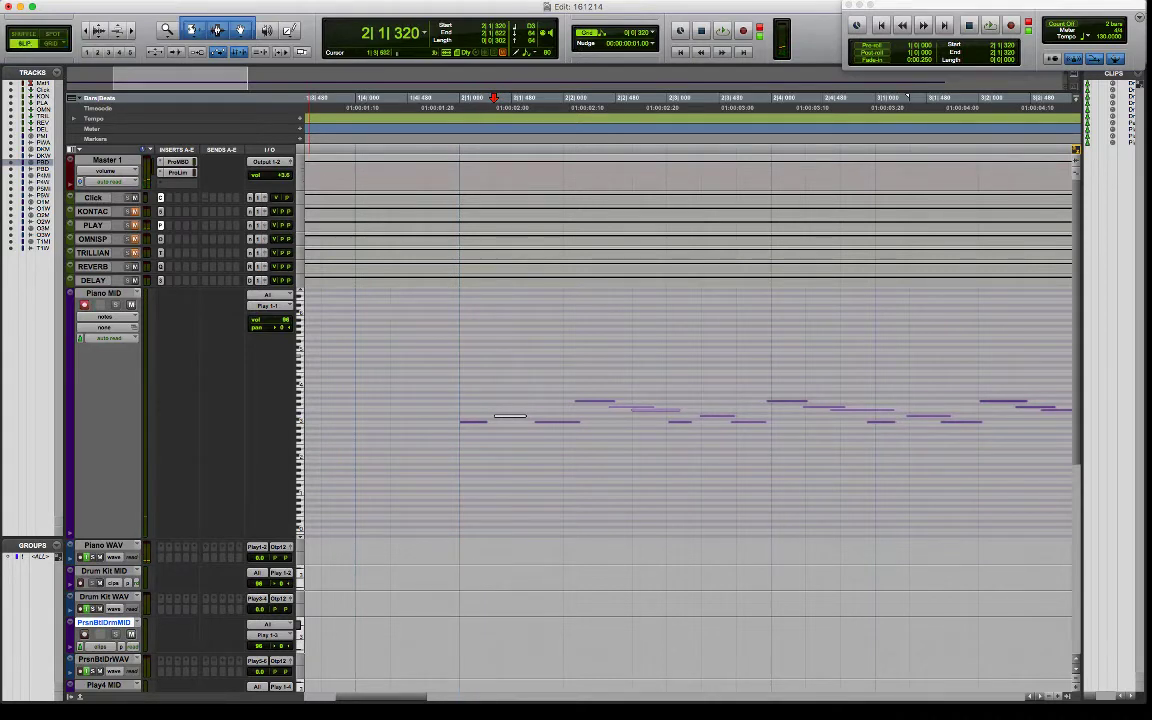
mouse_move(470, 427)
left_mouse_down()
mouse_move(490, 427)
mouse_move(457, 422)
left_mouse_up()
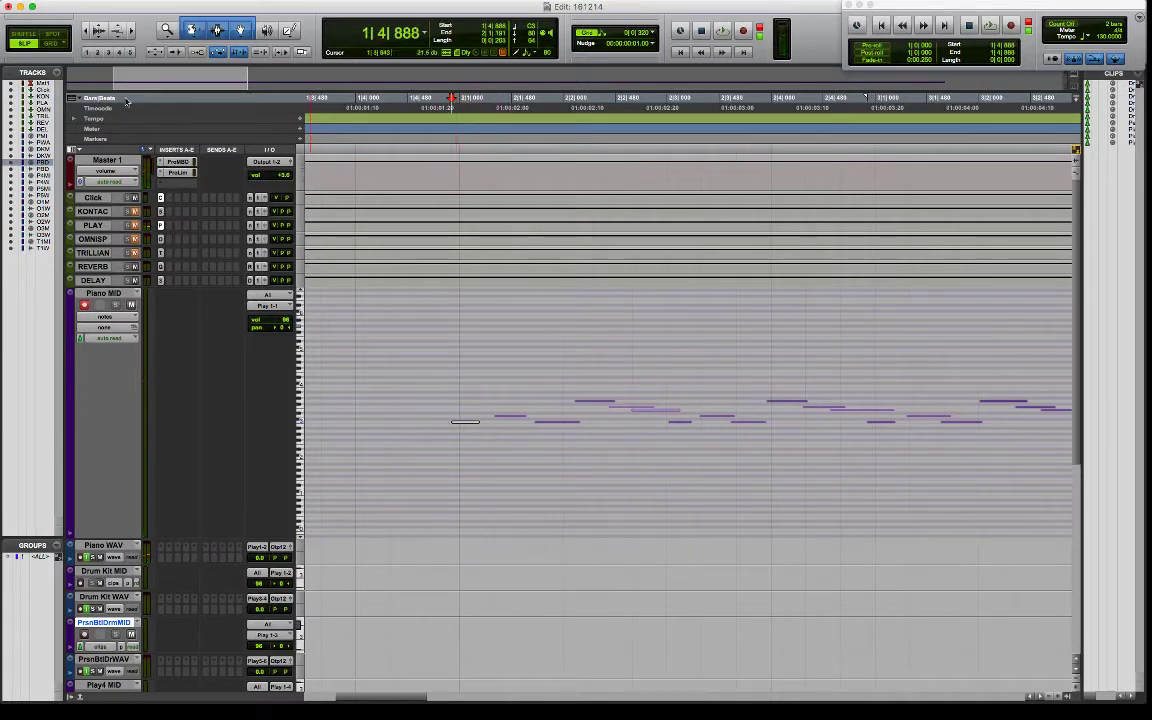
key("F4")
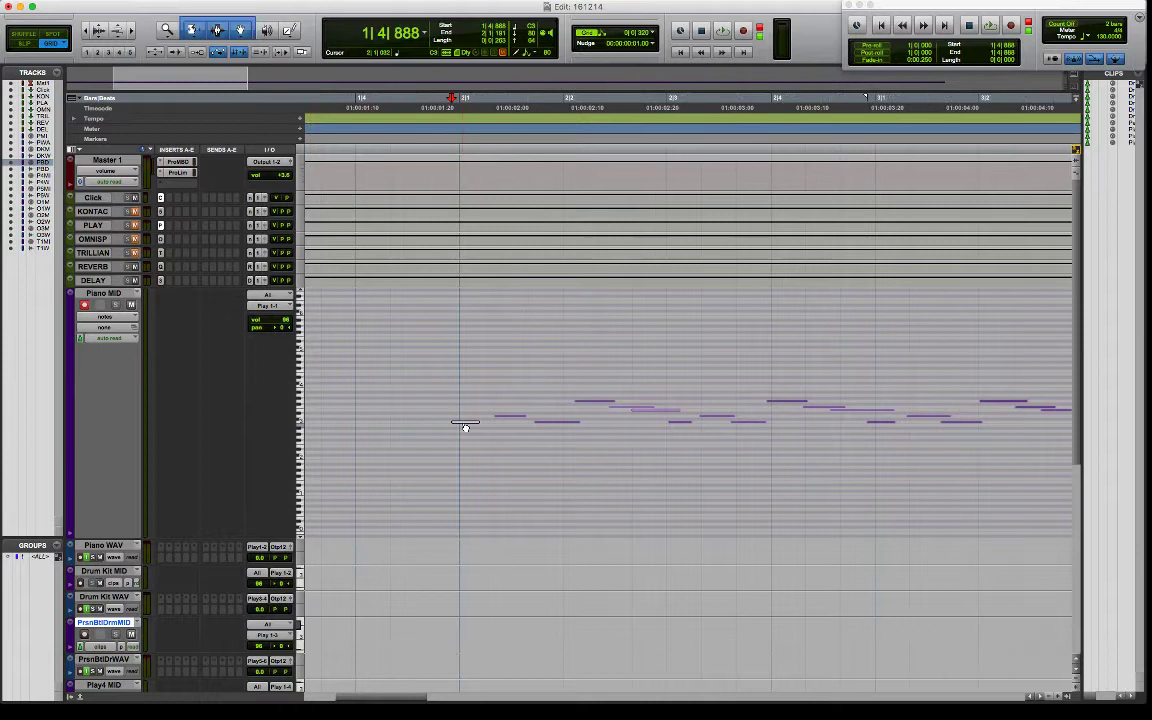
left_click_drag(465, 424, 502, 418)
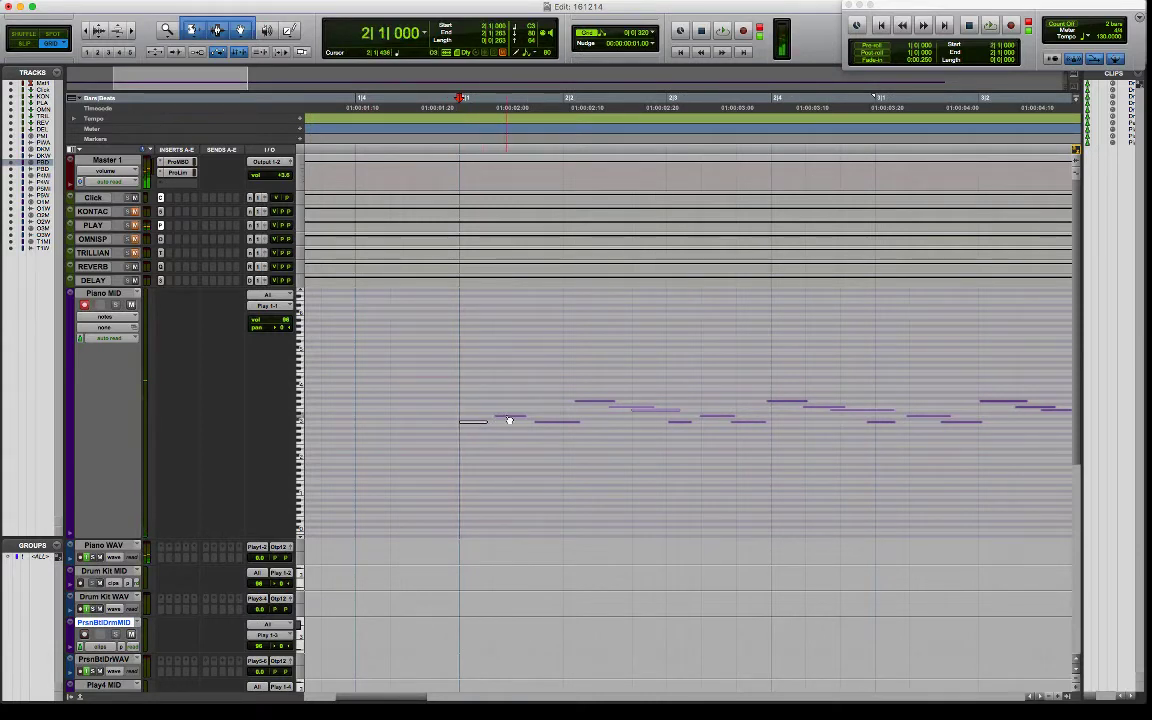
Move the next three notes onto the nearest triplet grid lines.
left_click(511, 418)
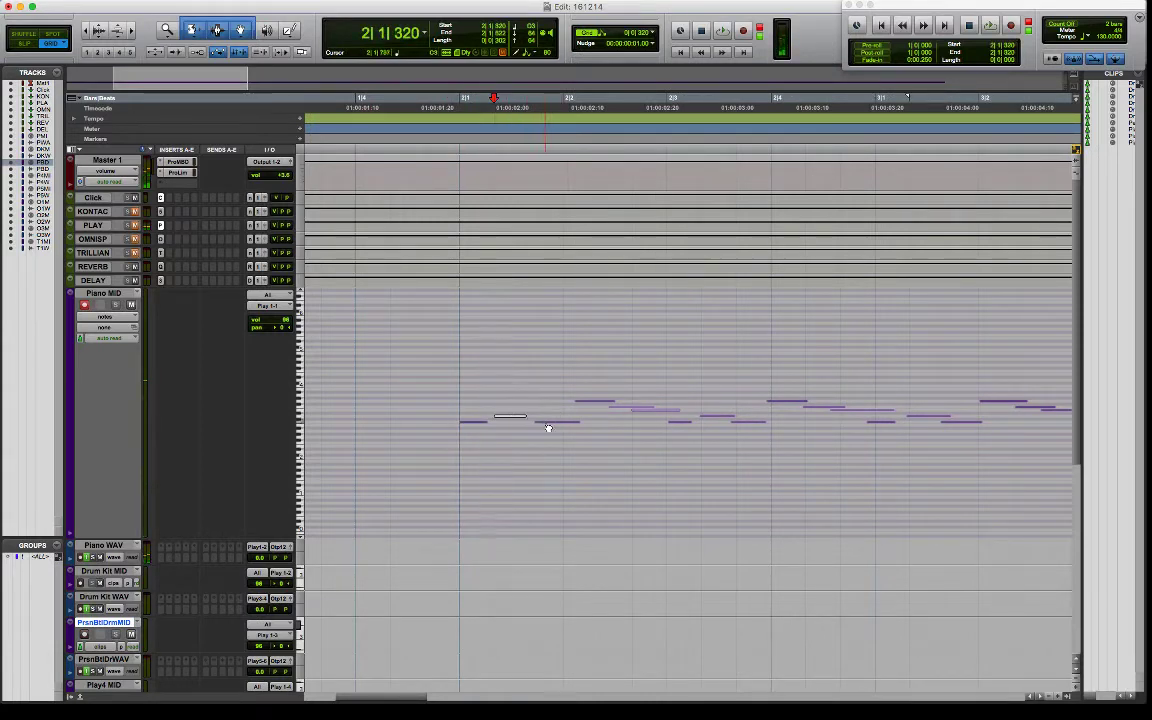
left_click_drag(548, 423, 584, 406)
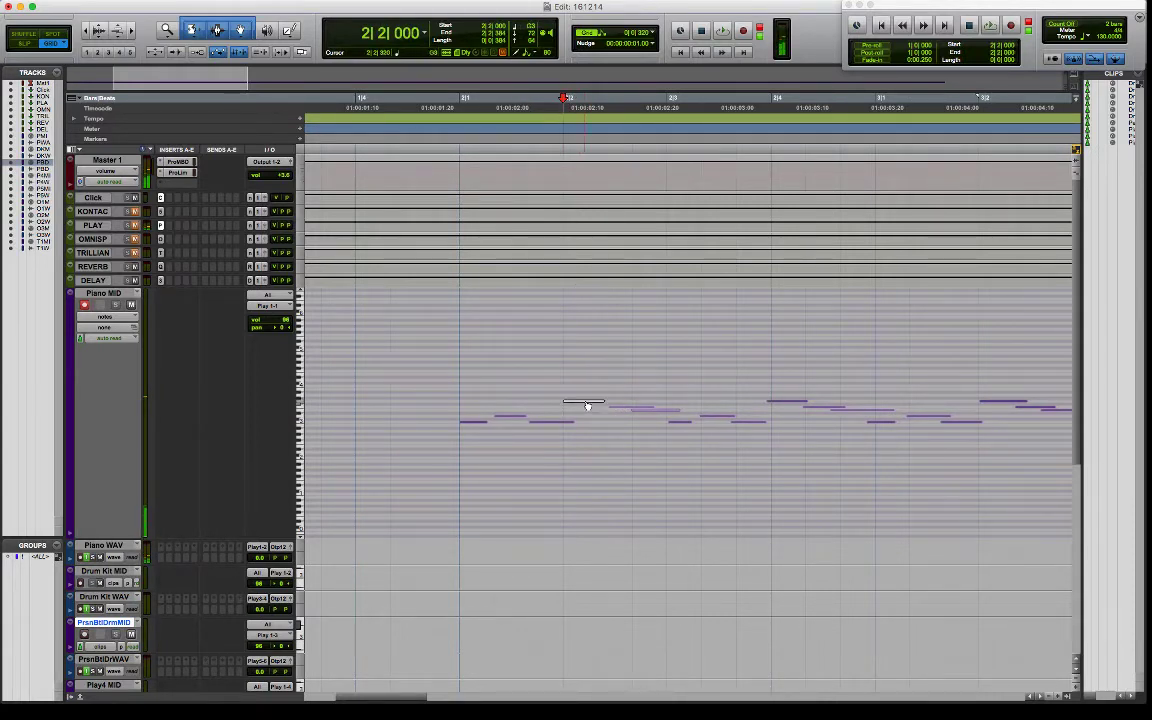
left_click_drag(620, 411, 678, 426)
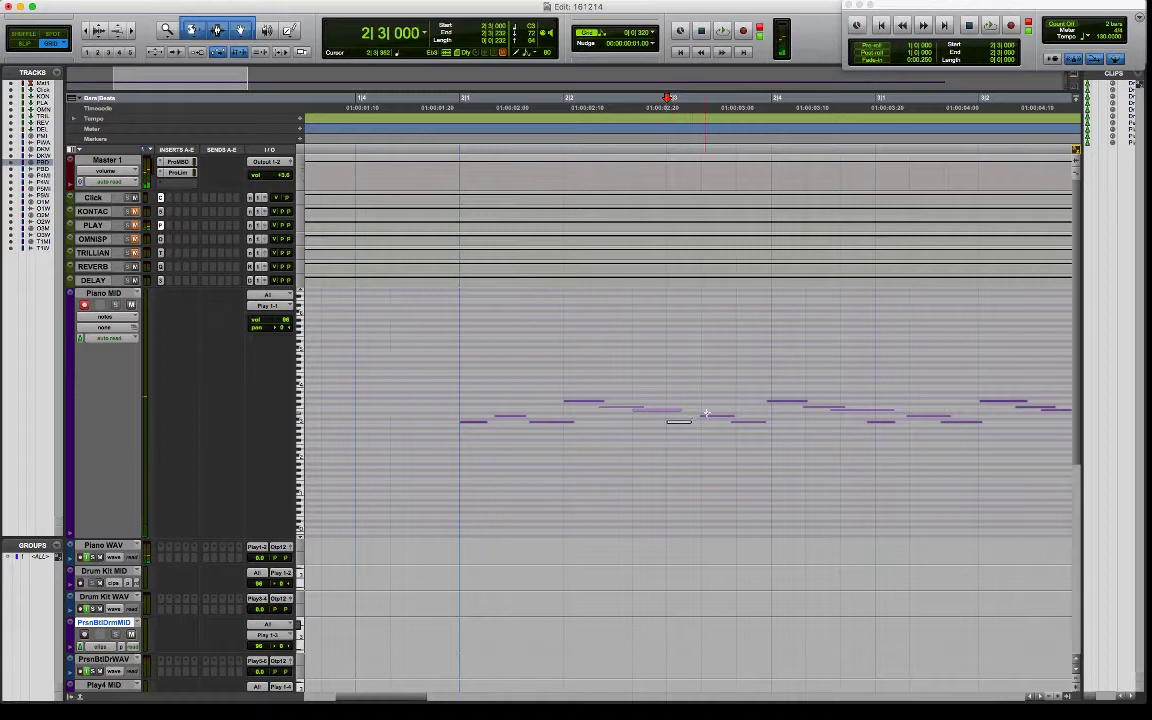
left_click_drag(743, 422, 794, 404)
Play back the edited piano part from just before bar 2.
left_click(455, 379)
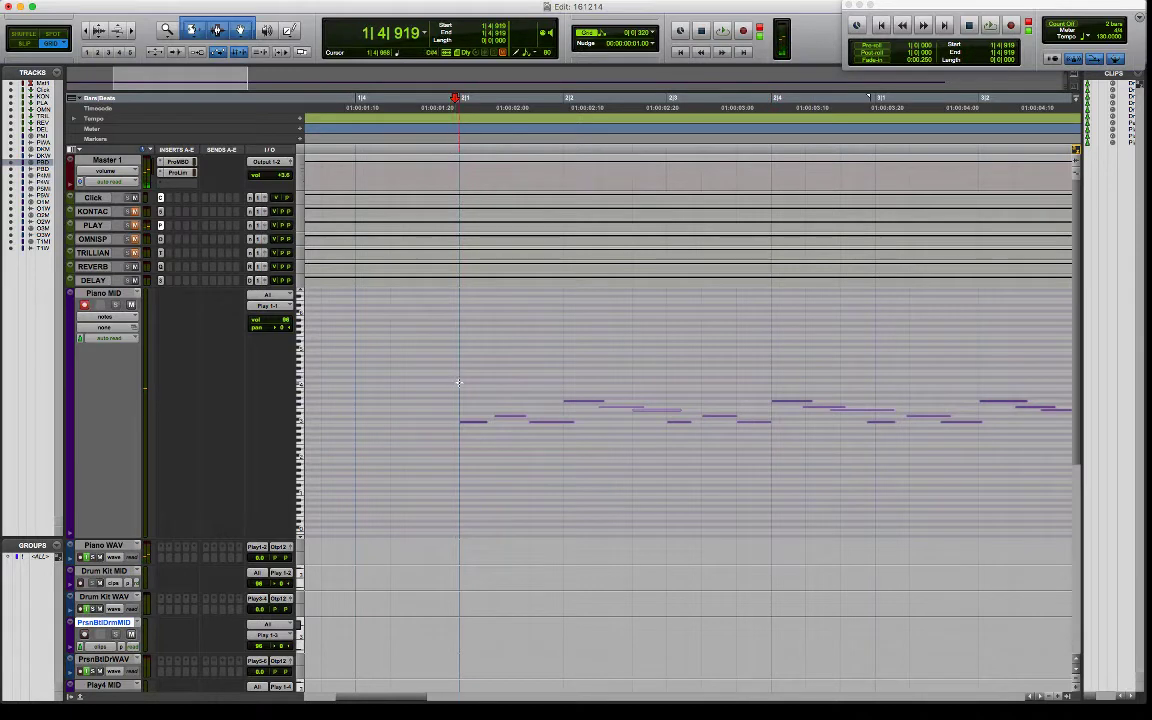
key("space")
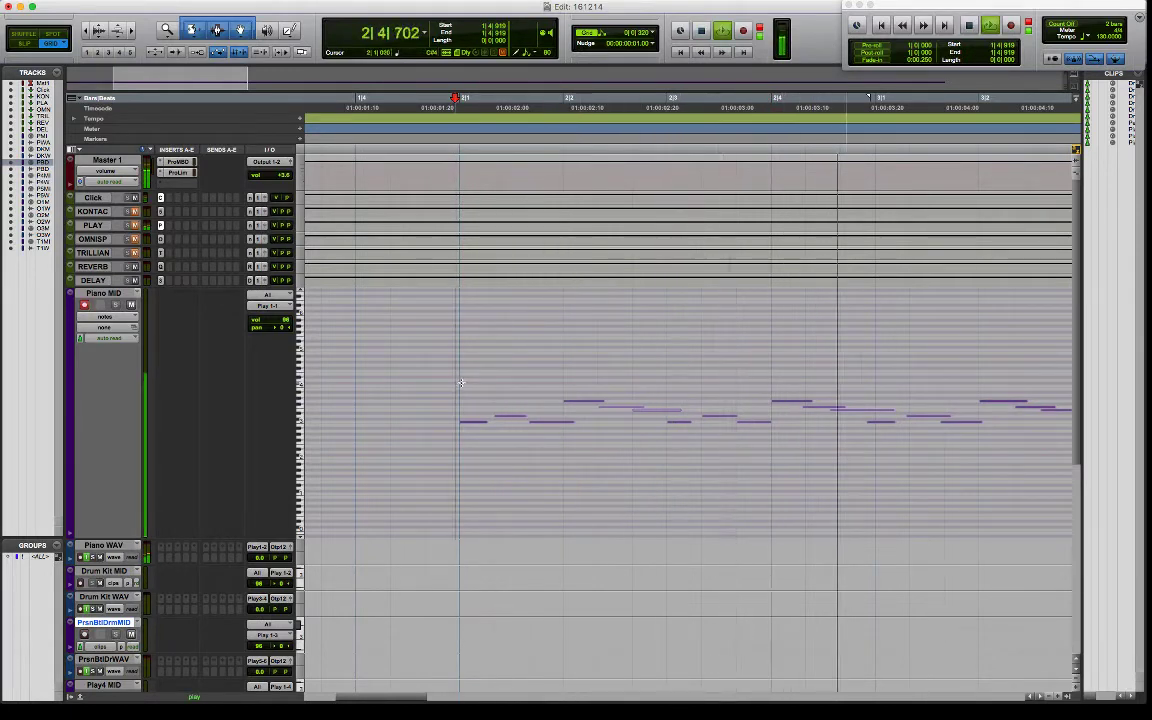
key("space")
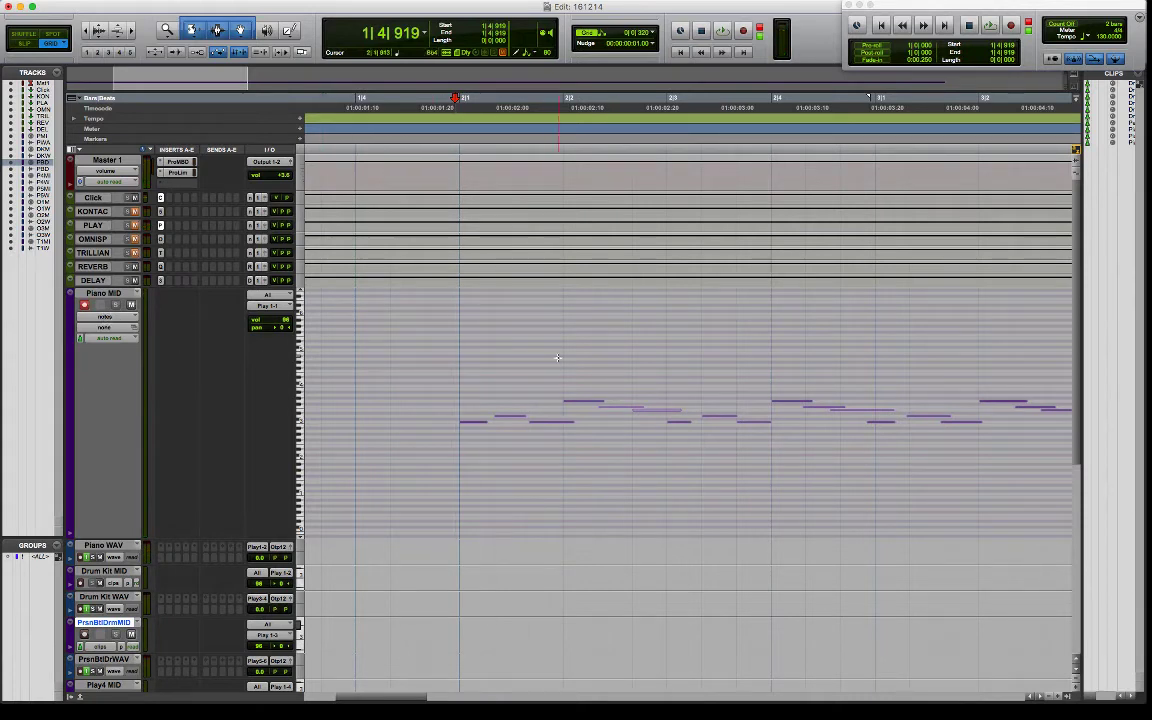
Quantize the notes from 2|4 onward to 1/8-note triplets.
left_click(780, 333)
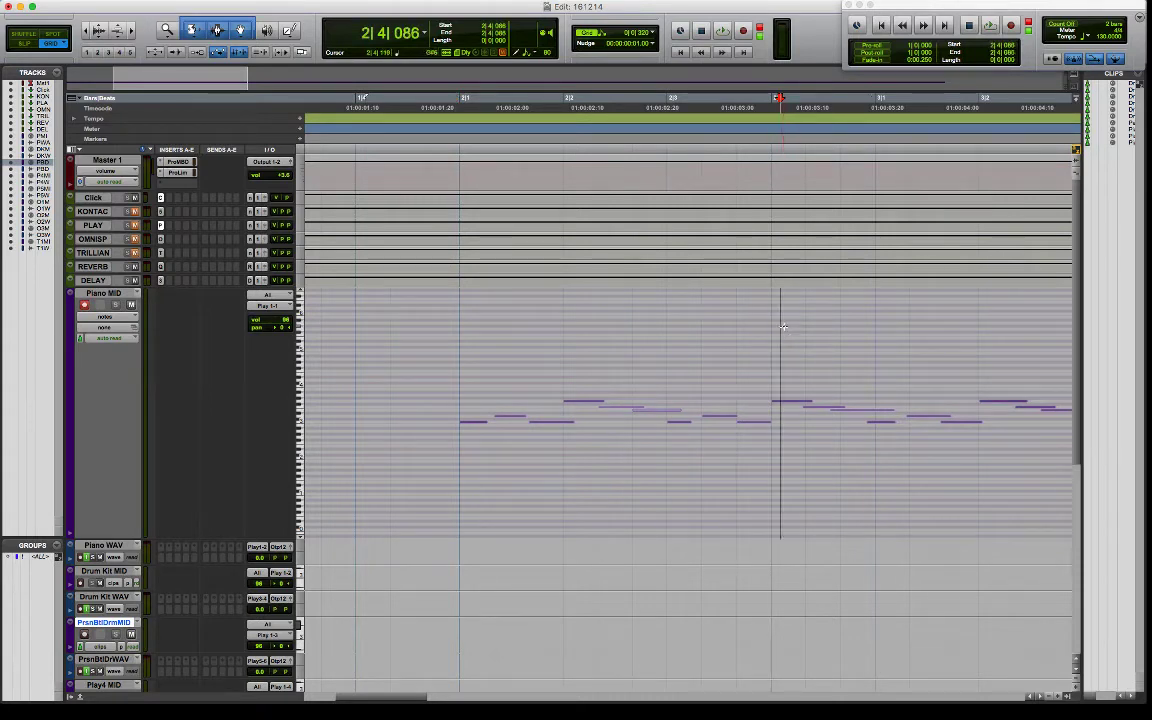
left_click_drag(779, 342, 1044, 481)
key("alt+0")
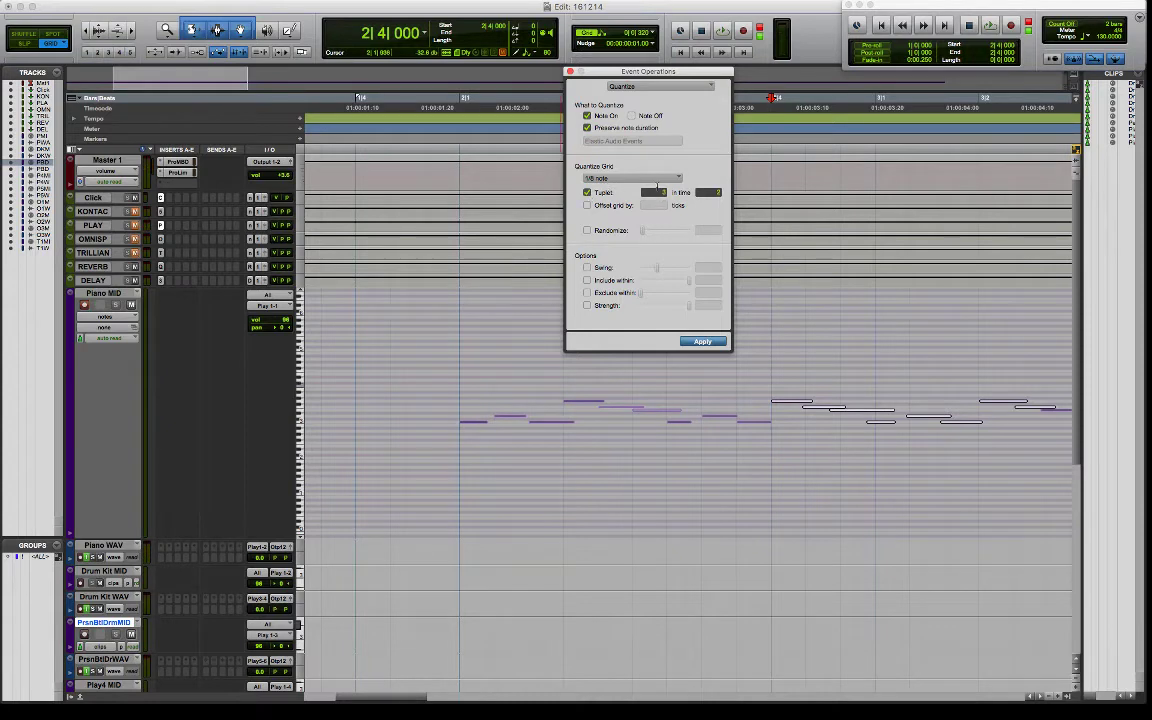
left_click(714, 342)
key("Escape")
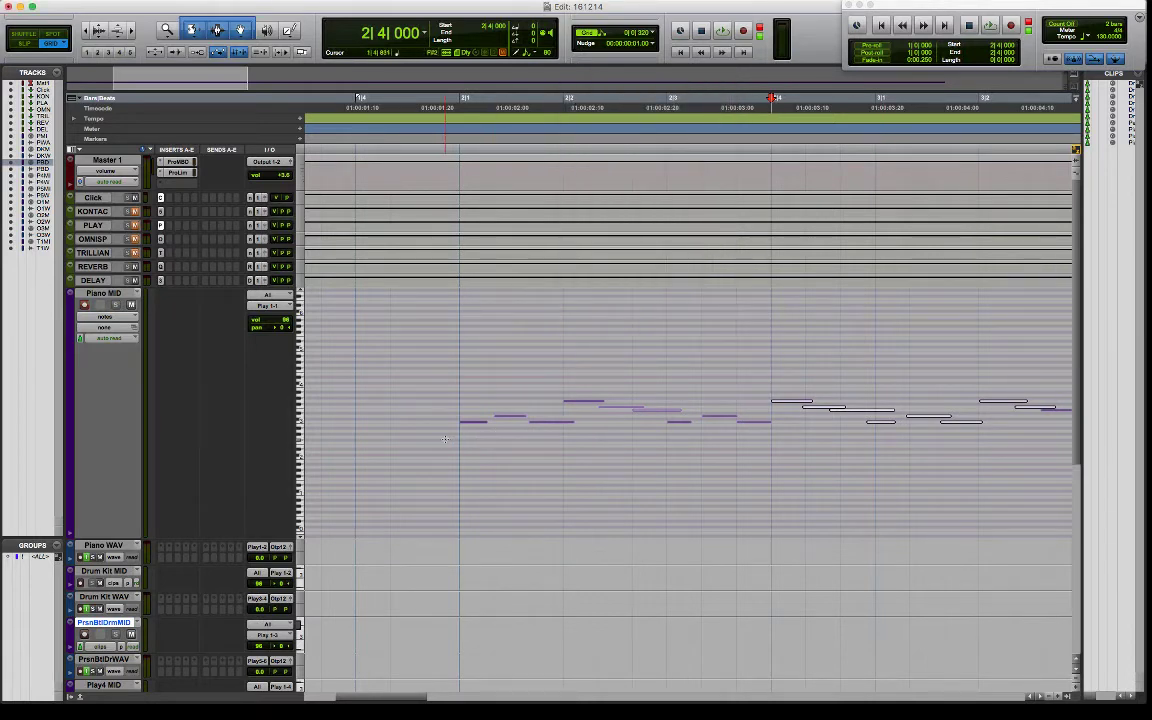
left_click(445, 438)
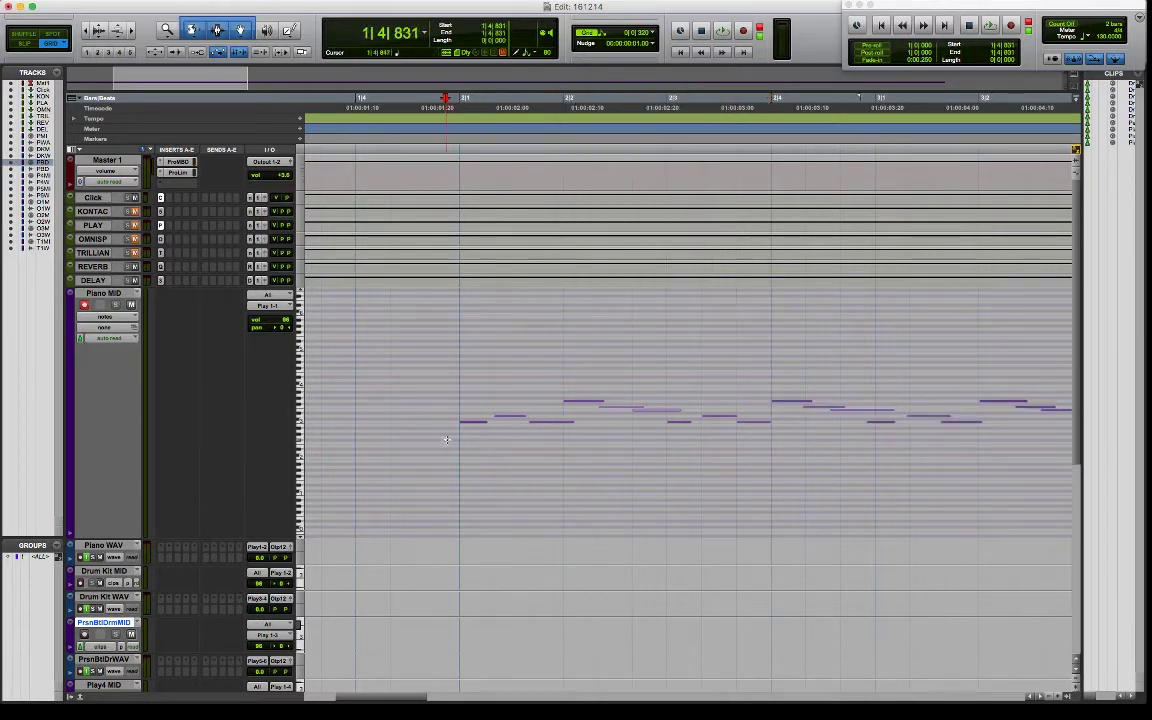
Show the Piano MID note velocities and play the part from before bar 2.
left_click(104, 316)
left_click(104, 328)
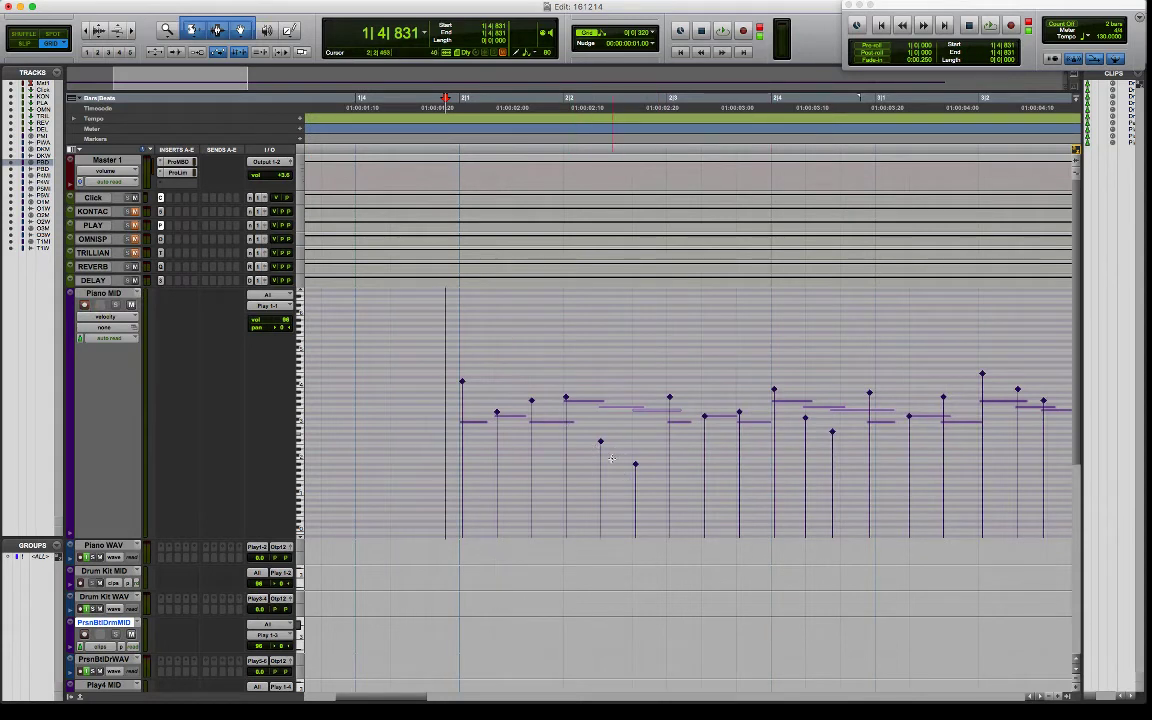
left_click(407, 347)
key("space")
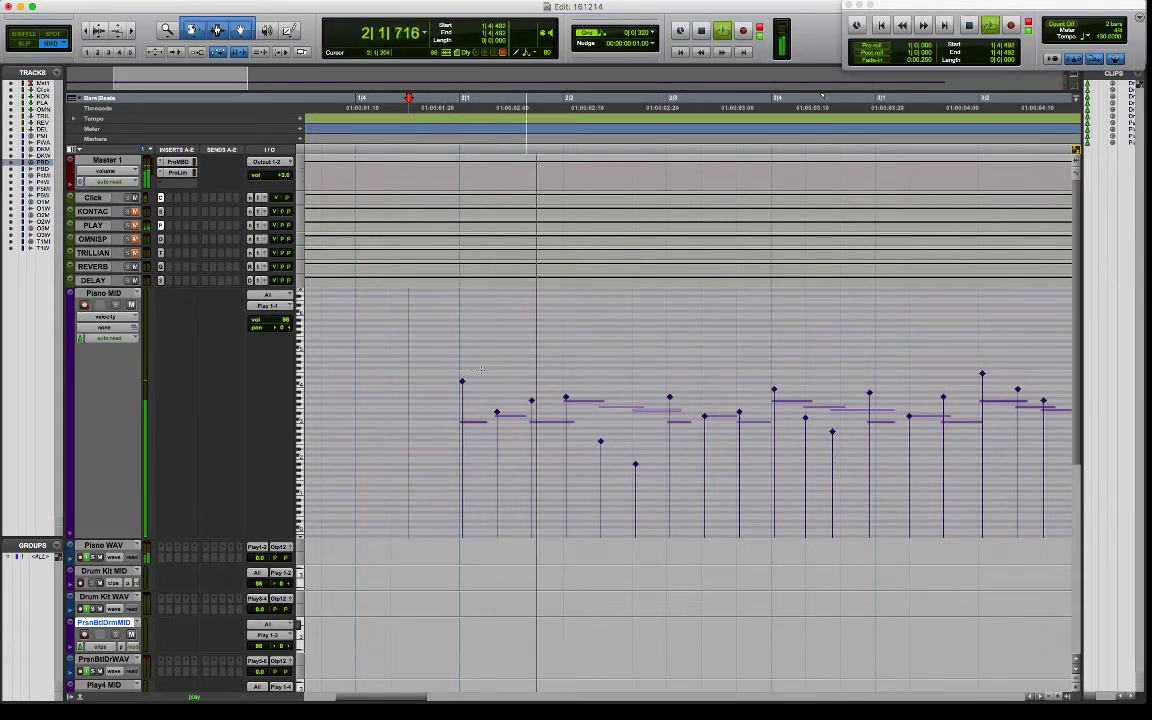
key("space")
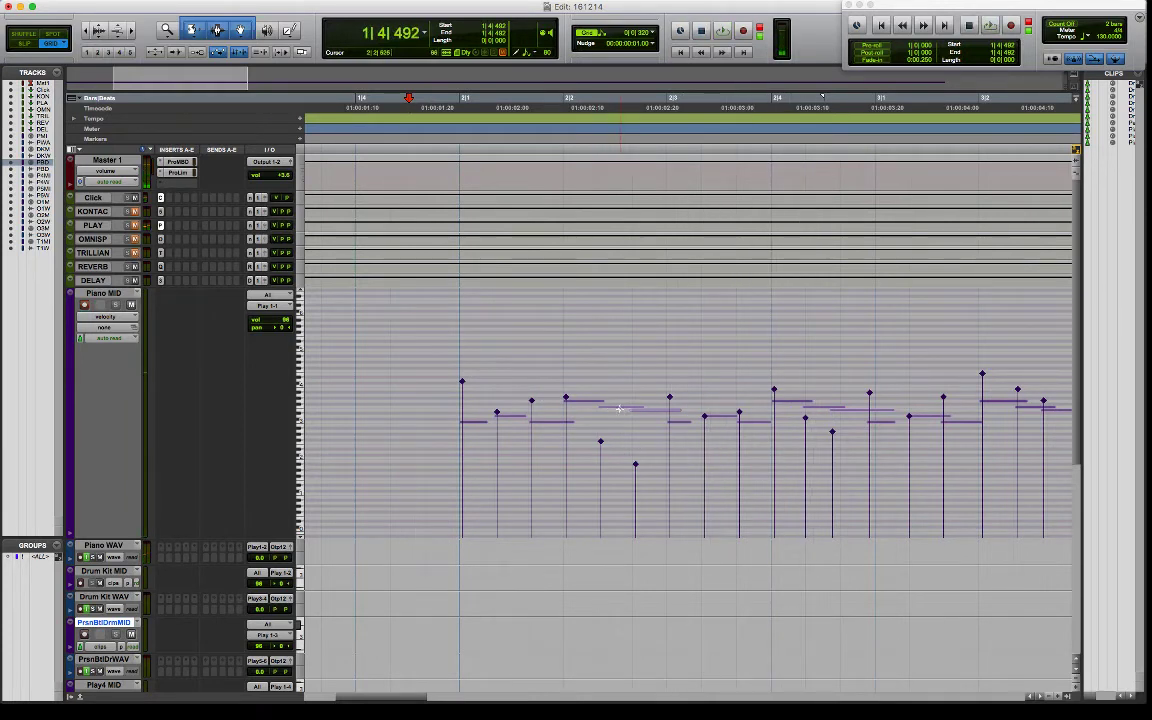
Raise the velocities of two quiet notes near 2|2, then select the first note.
left_click_drag(601, 441, 602, 411)
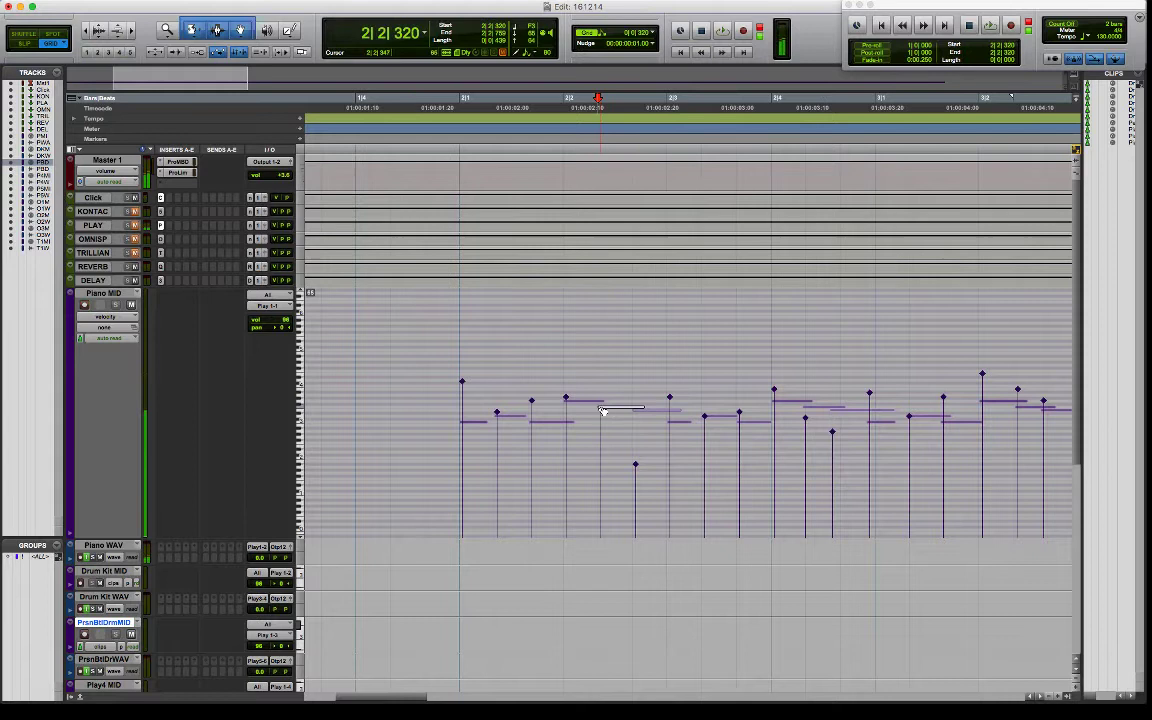
left_click_drag(635, 464, 637, 416)
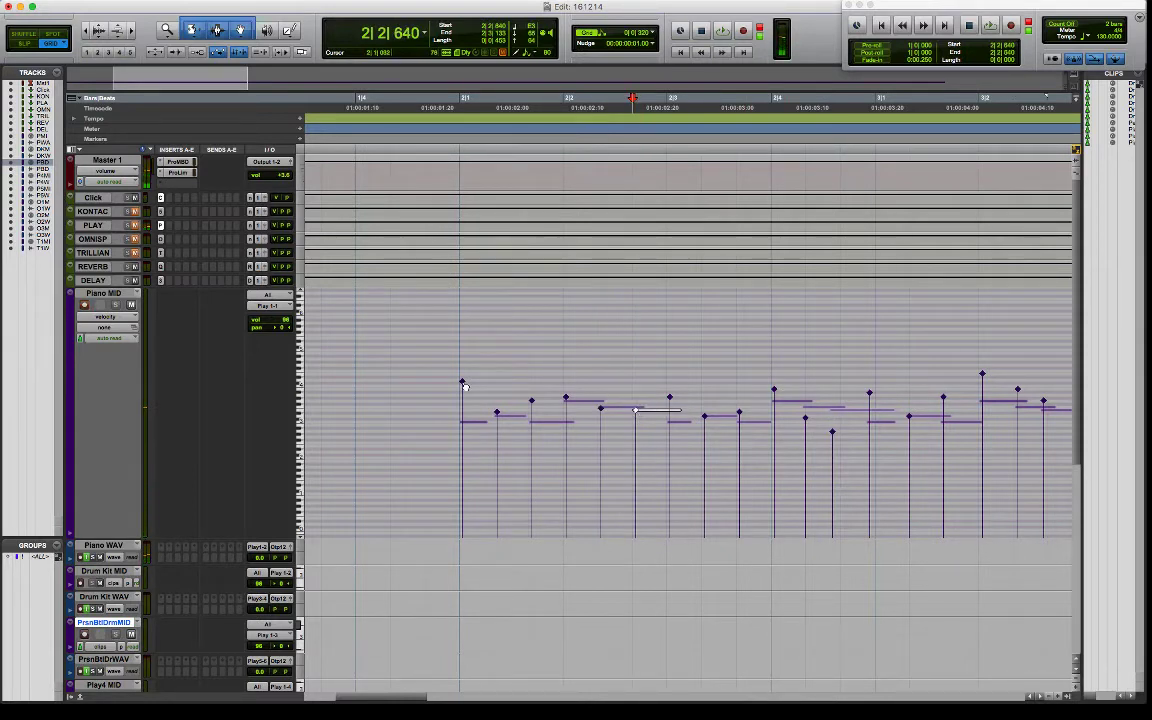
left_click(462, 384)
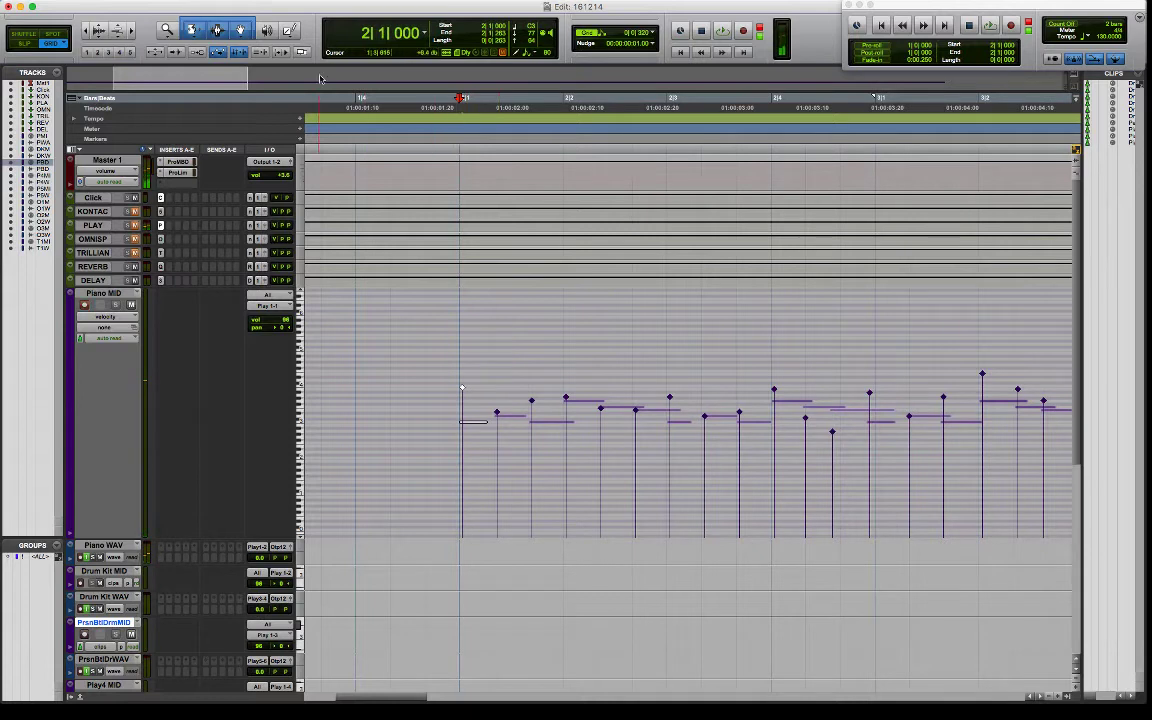
Lower the first note's velocity with the Pencil tool, then zoom back out to the whole clip.
left_click(291, 31)
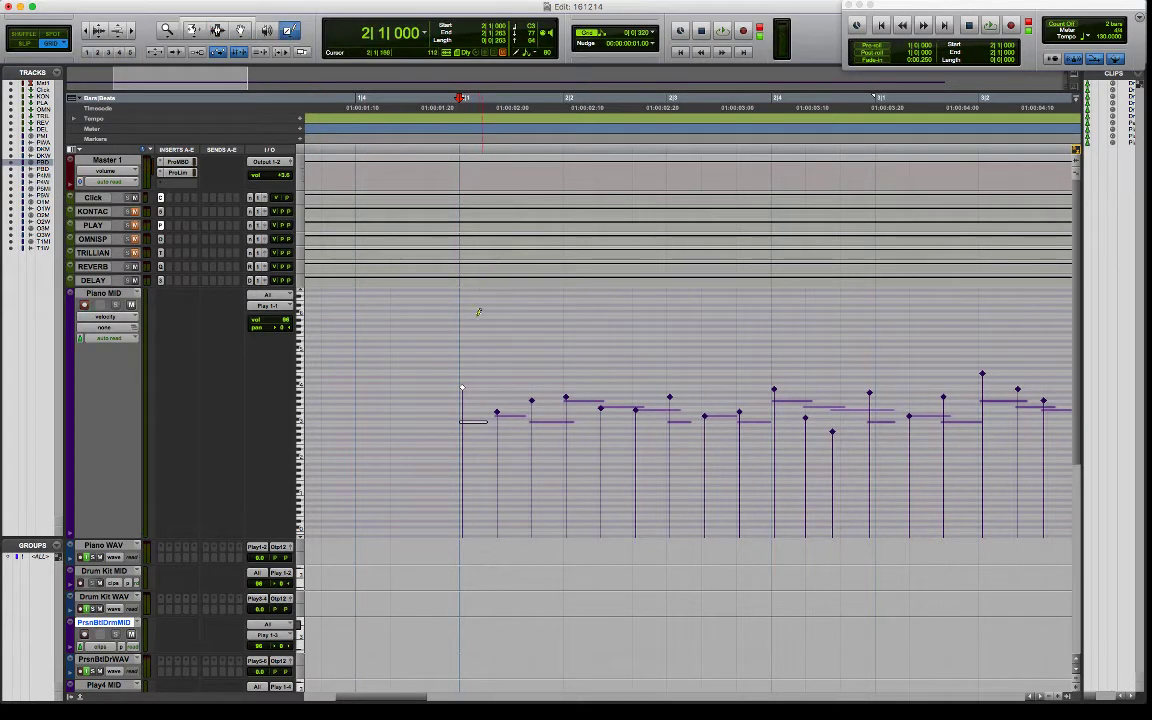
left_click(462, 402)
left_click(242, 22)
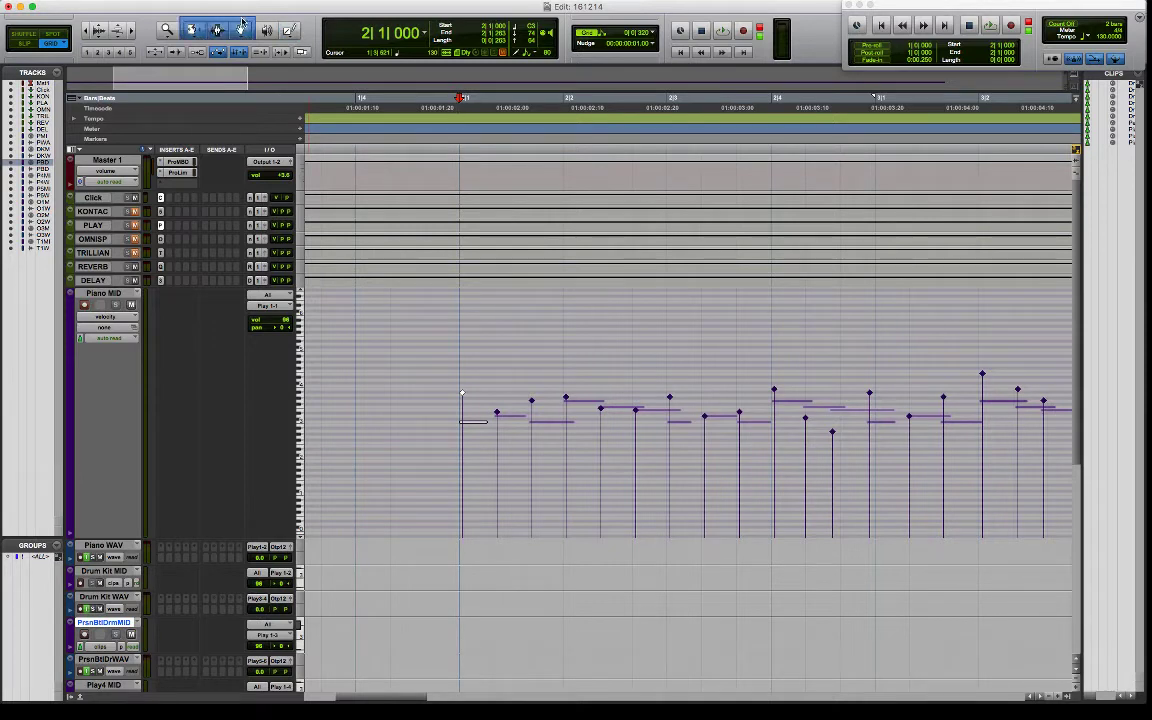
left_click(288, 30)
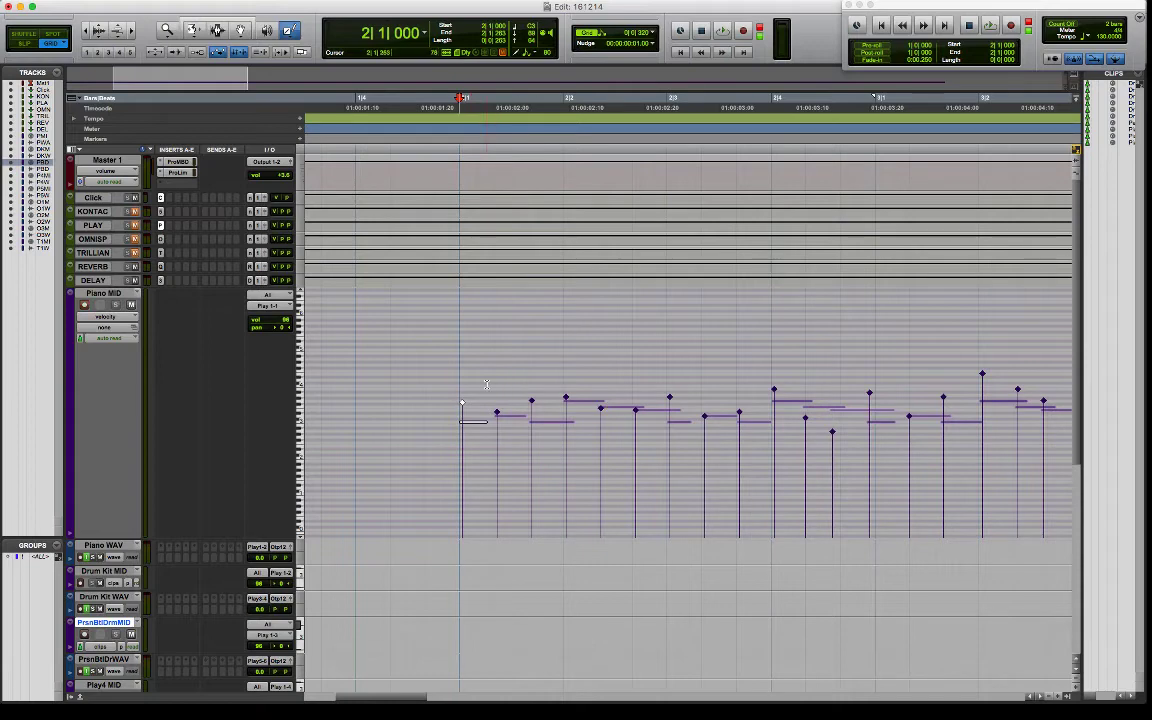
key("super+bracketright")
key("super+bracketright")
key("super+bracketright")
key("super+bracketleft")
key("super+bracketleft")
key("super+bracketleft")
key("super+bracketleft")
key("super+bracketleft")
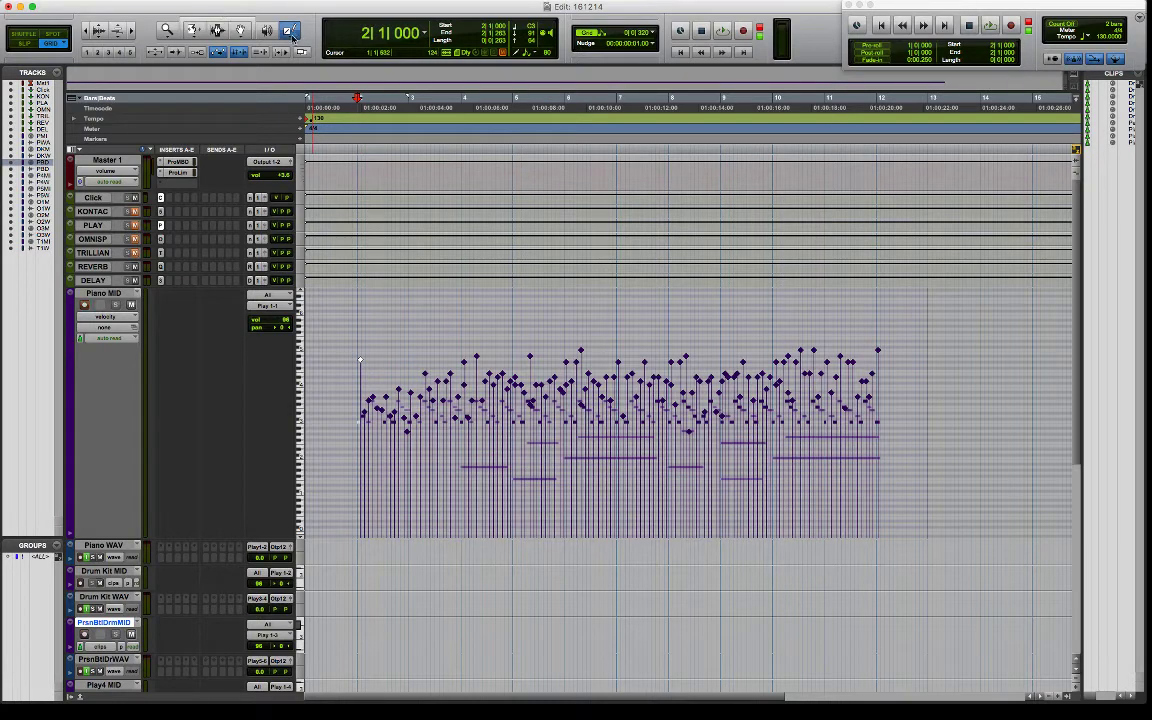
Return to the Smart Tool and place the insertion point at 2|4|000.
mouse_move(290, 36)
left_mouse_down()
mouse_move(292, 55)
mouse_move(292, 34)
left_mouse_up()
left_click(233, 20)
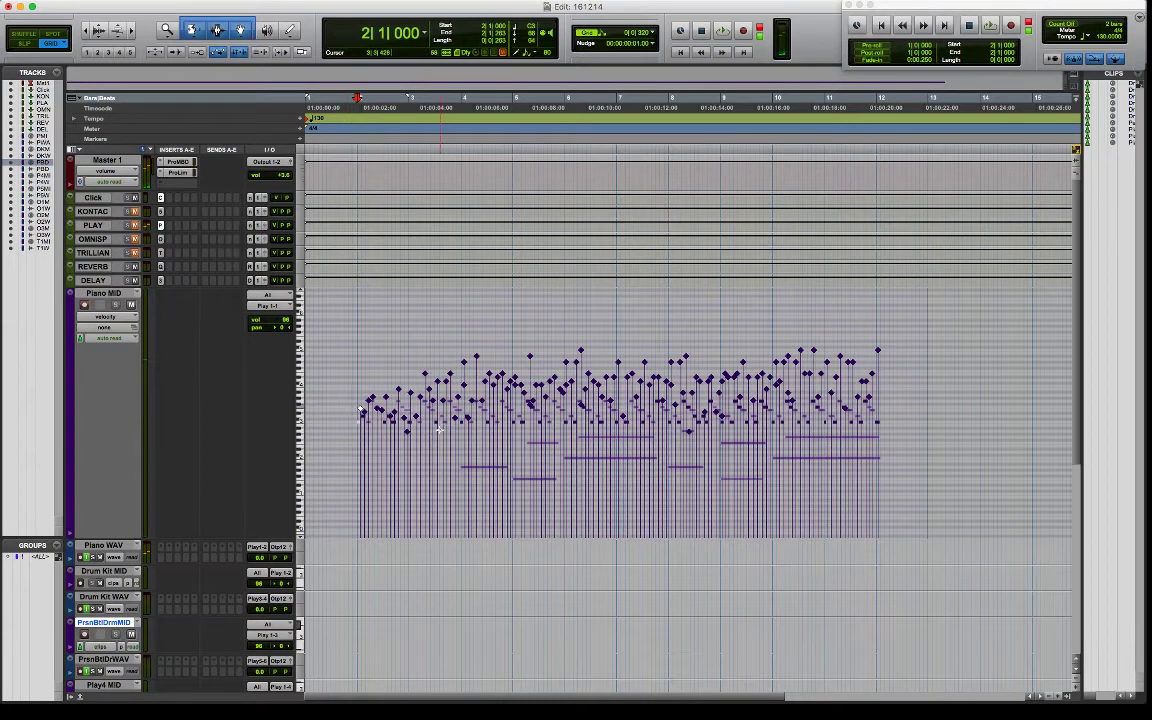
left_click(404, 420)
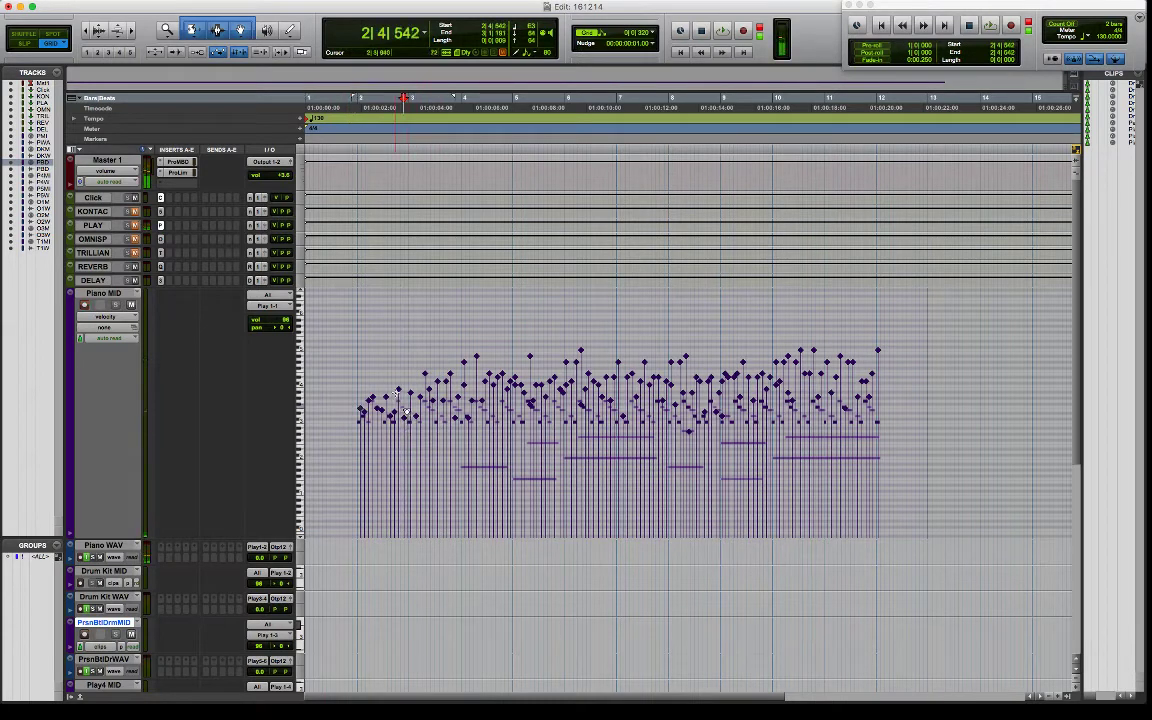
left_click(409, 396)
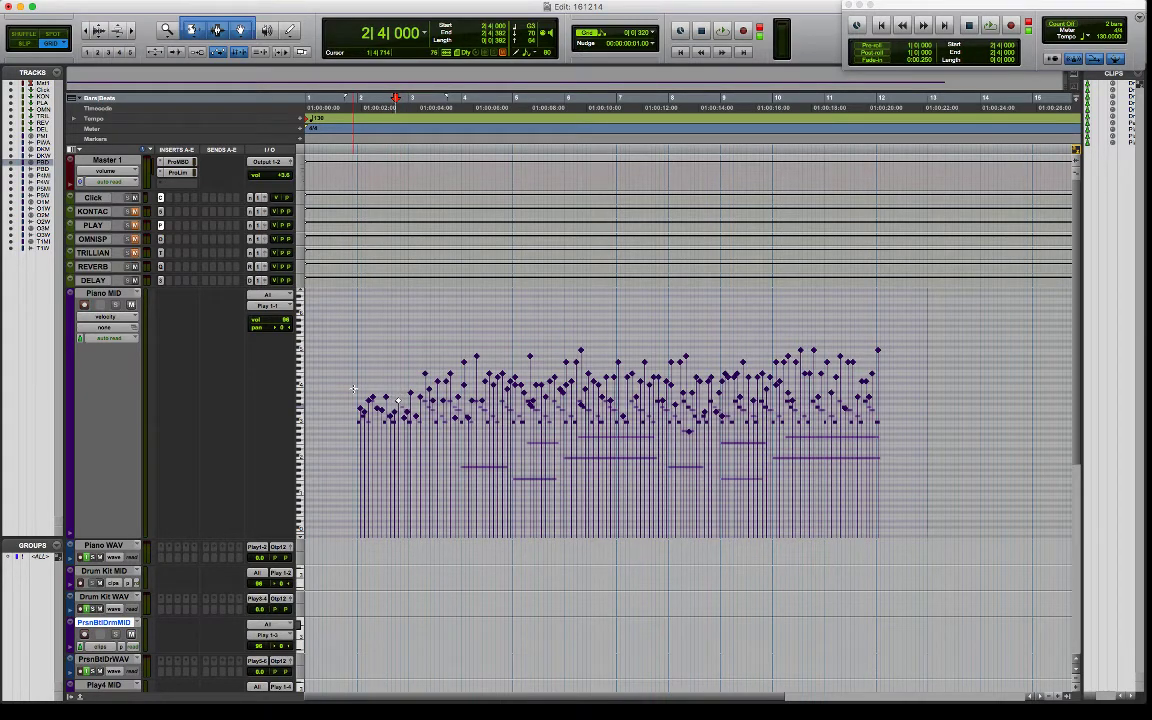
Play the clip from near bar 2, then set the insertion point around bar 6.
left_click(354, 389)
key("space")
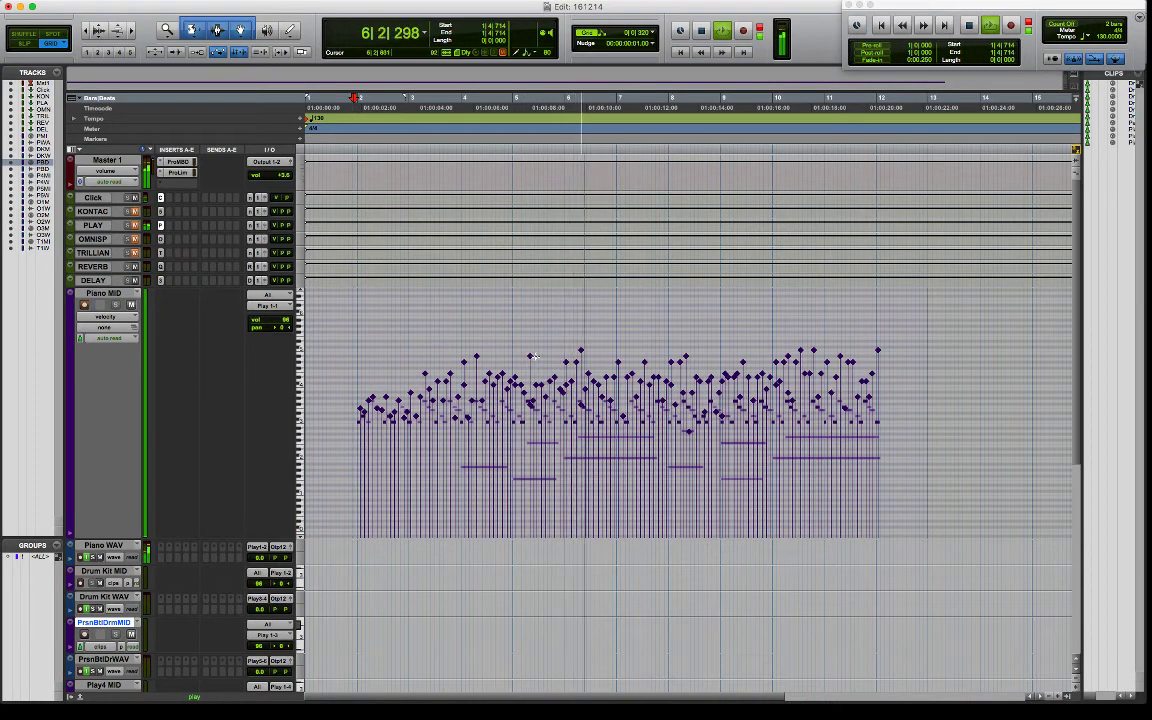
key("space")
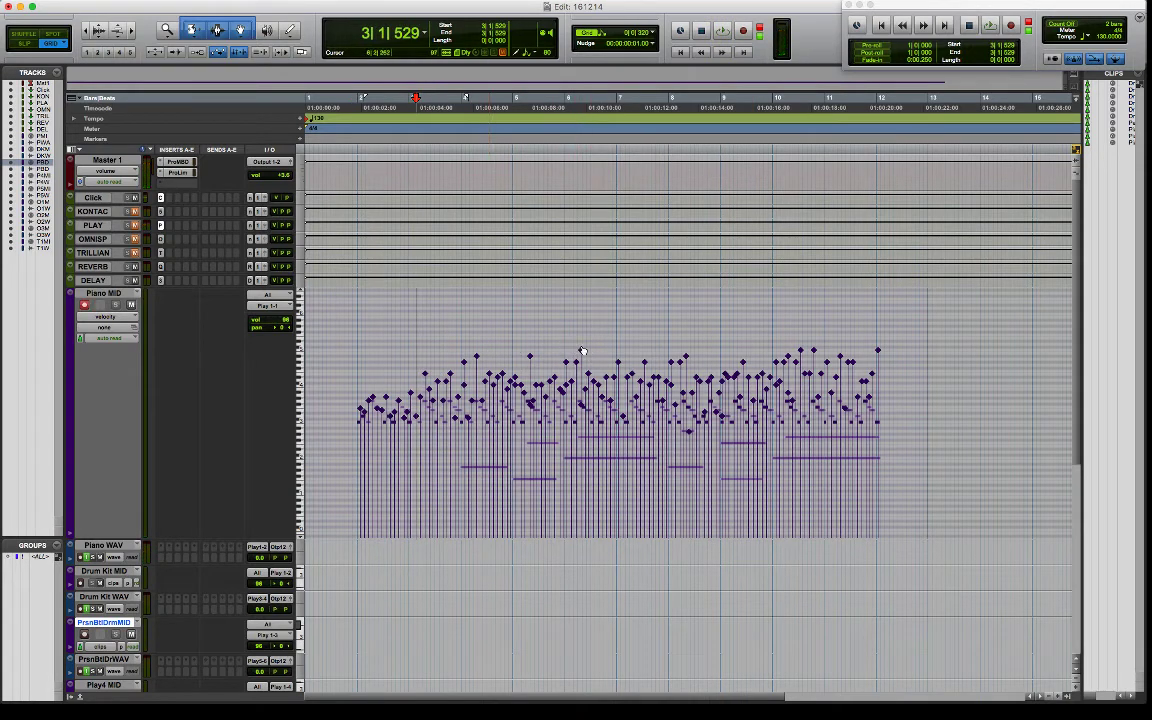
left_click(578, 347)
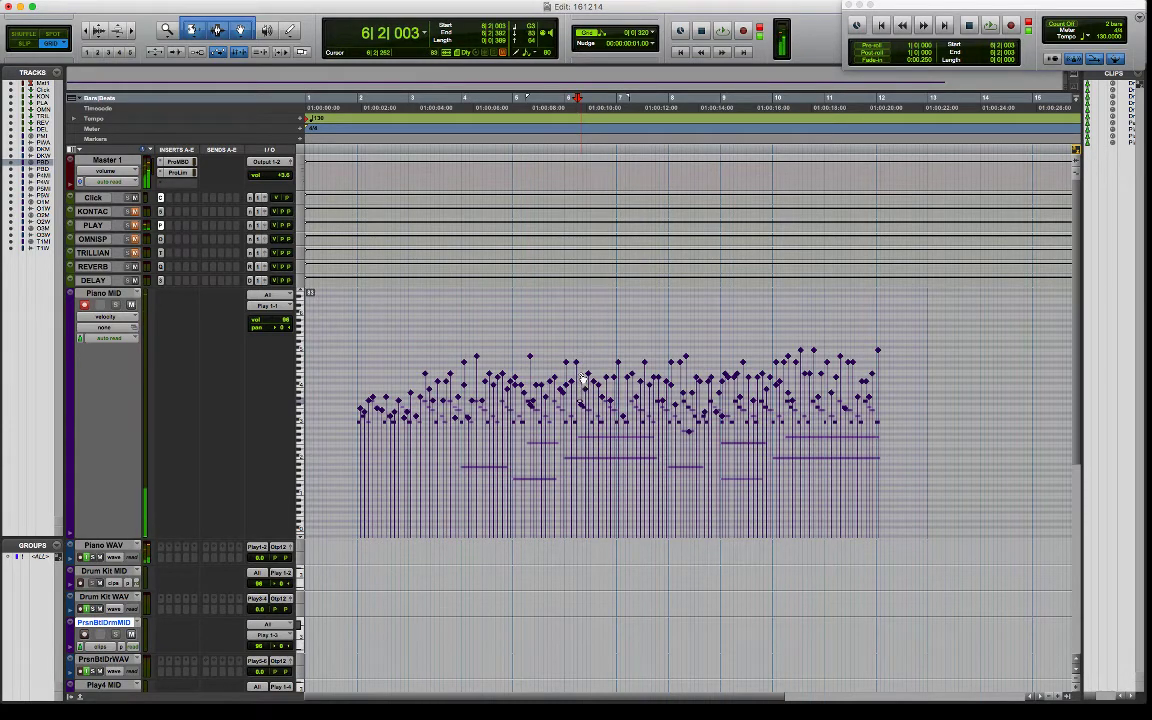
Even out the loud note velocities between bars 3 and 6.
left_click(425, 375)
left_click(448, 378)
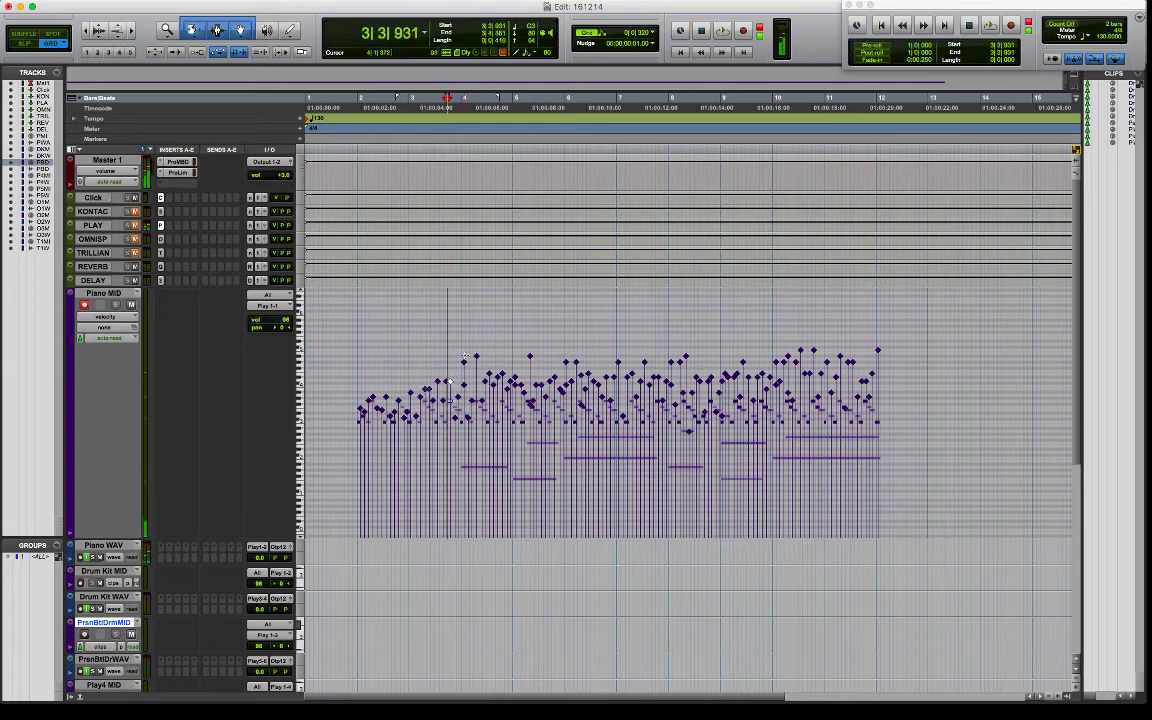
left_click(463, 357)
left_click(474, 372)
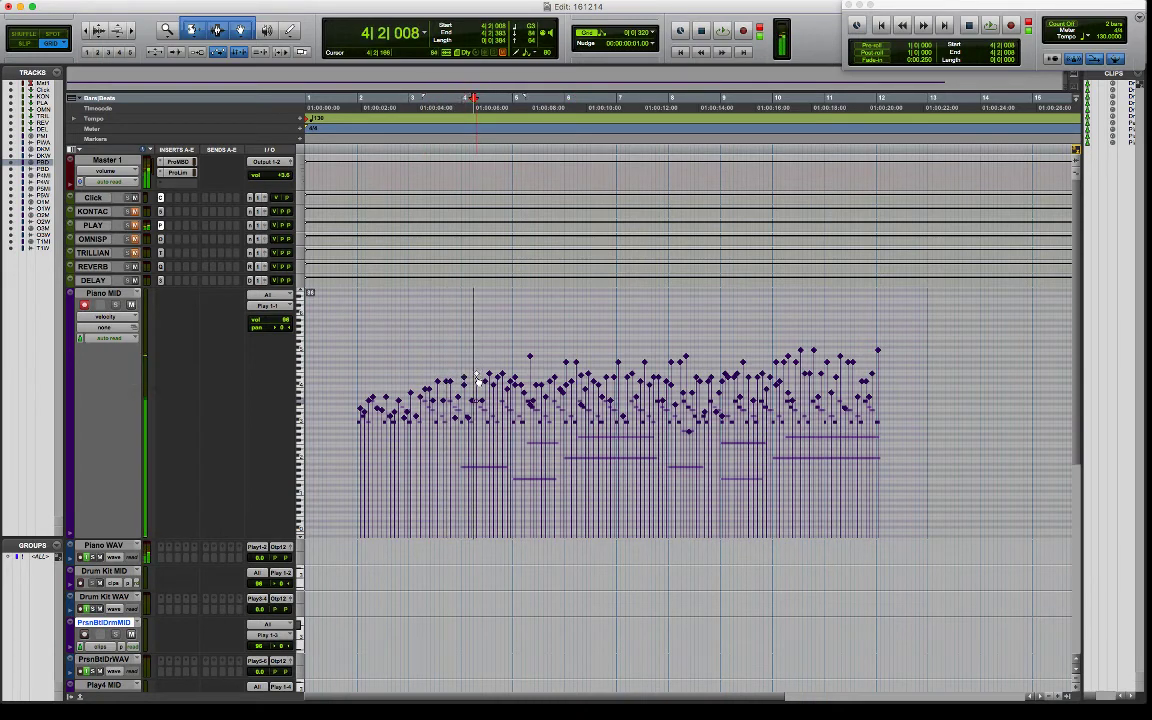
left_click(529, 360)
left_click(566, 368)
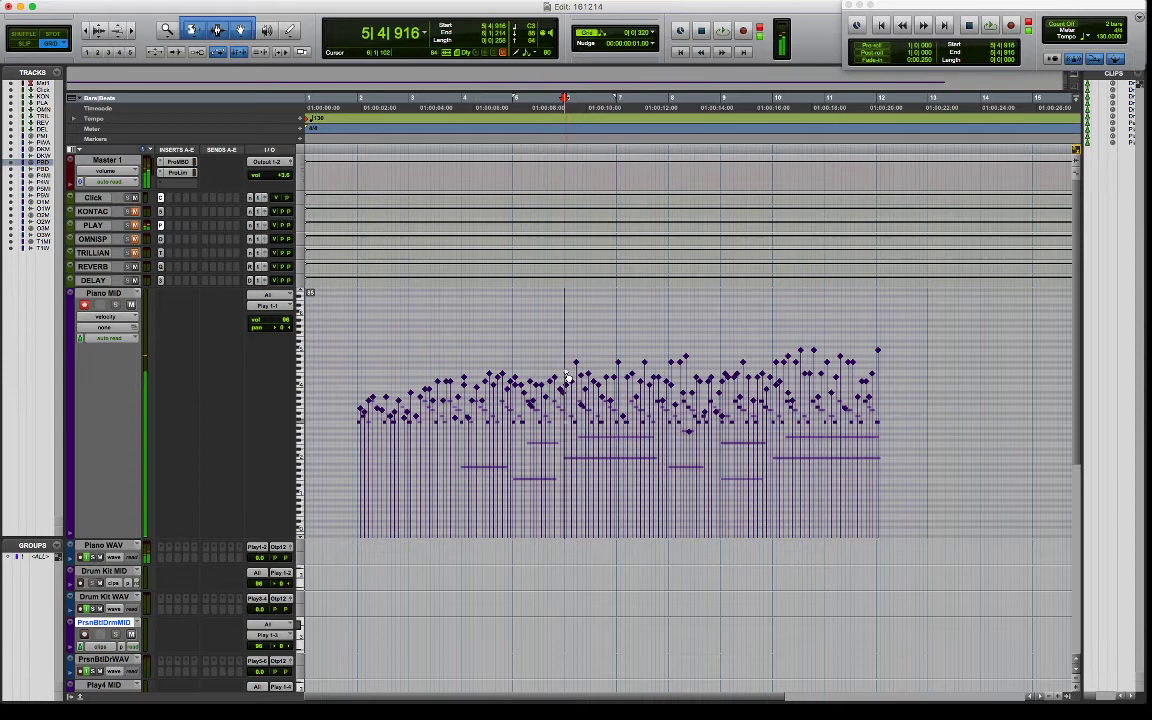
left_click(521, 378)
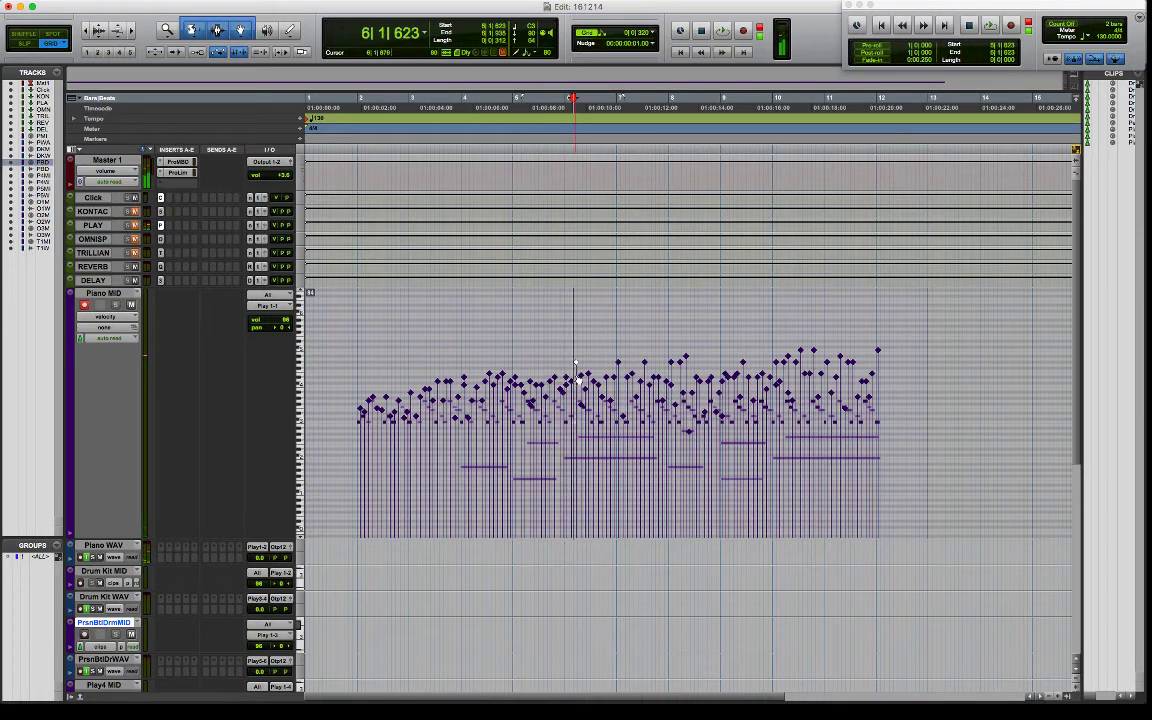
left_click(617, 390)
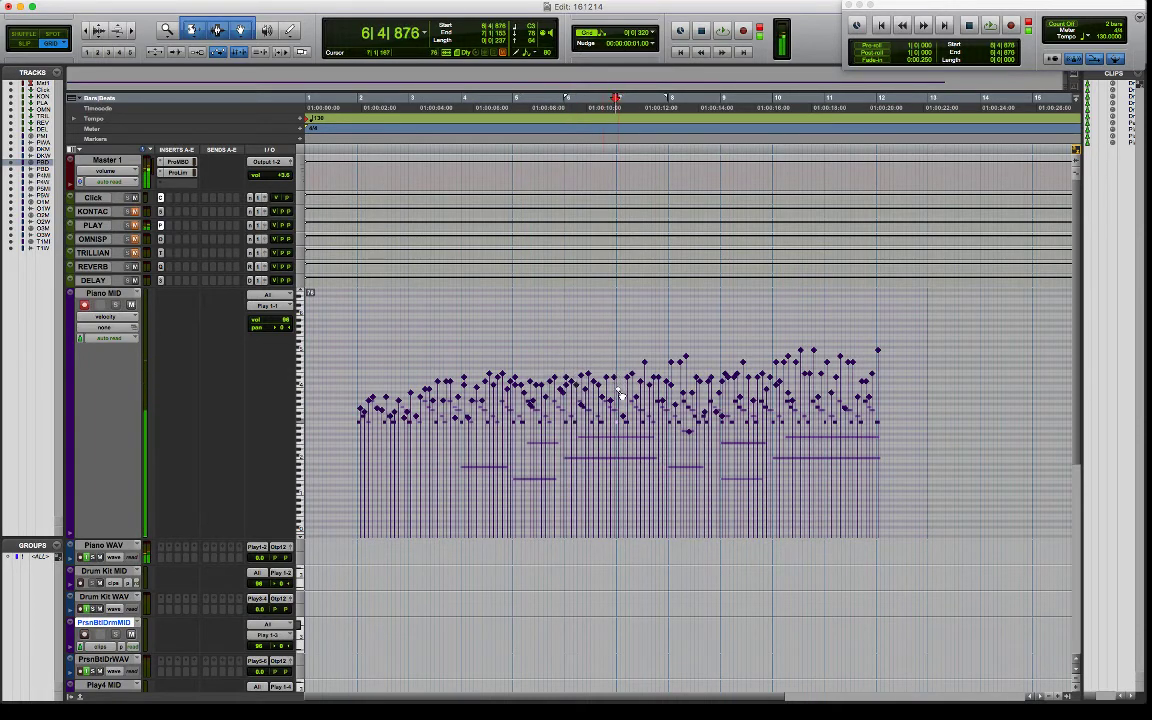
left_click(530, 406)
right_click(481, 401)
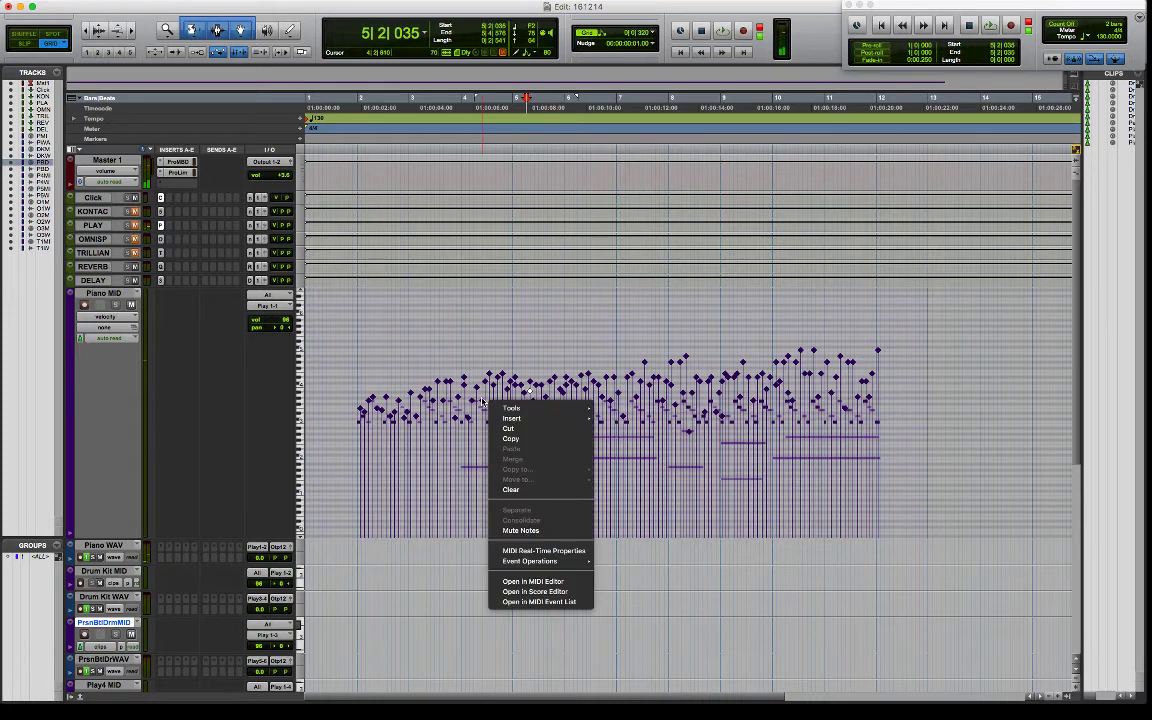
left_click(481, 401)
left_click(466, 401)
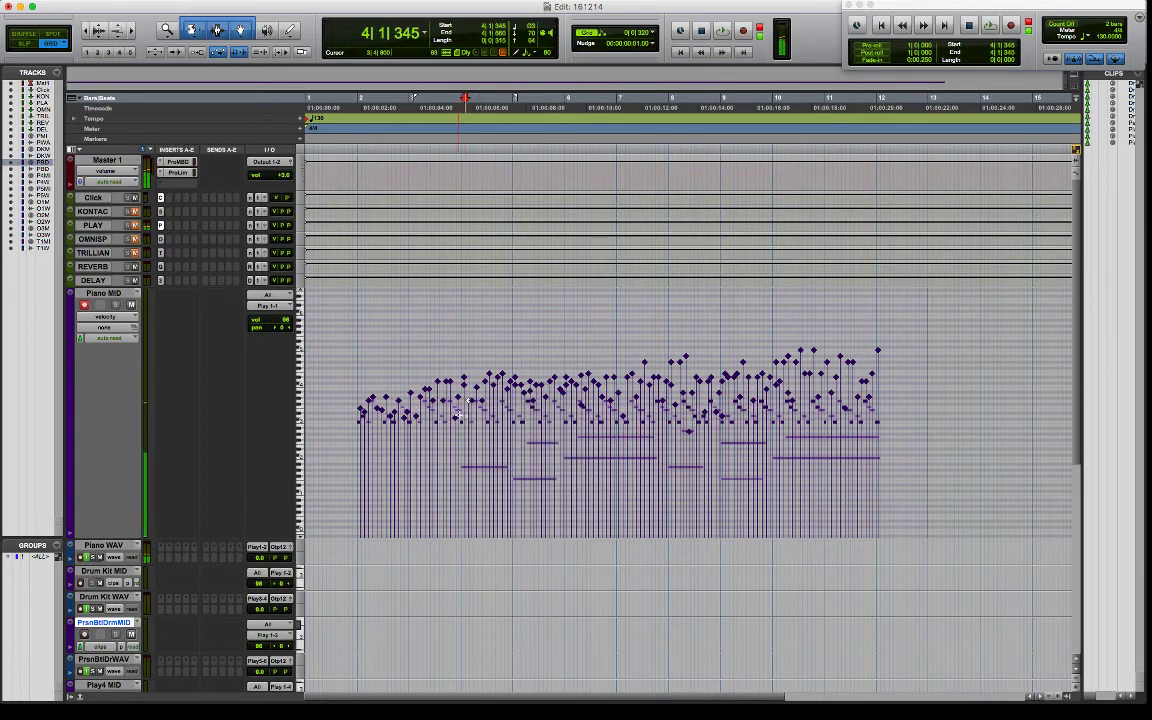
left_click(450, 414)
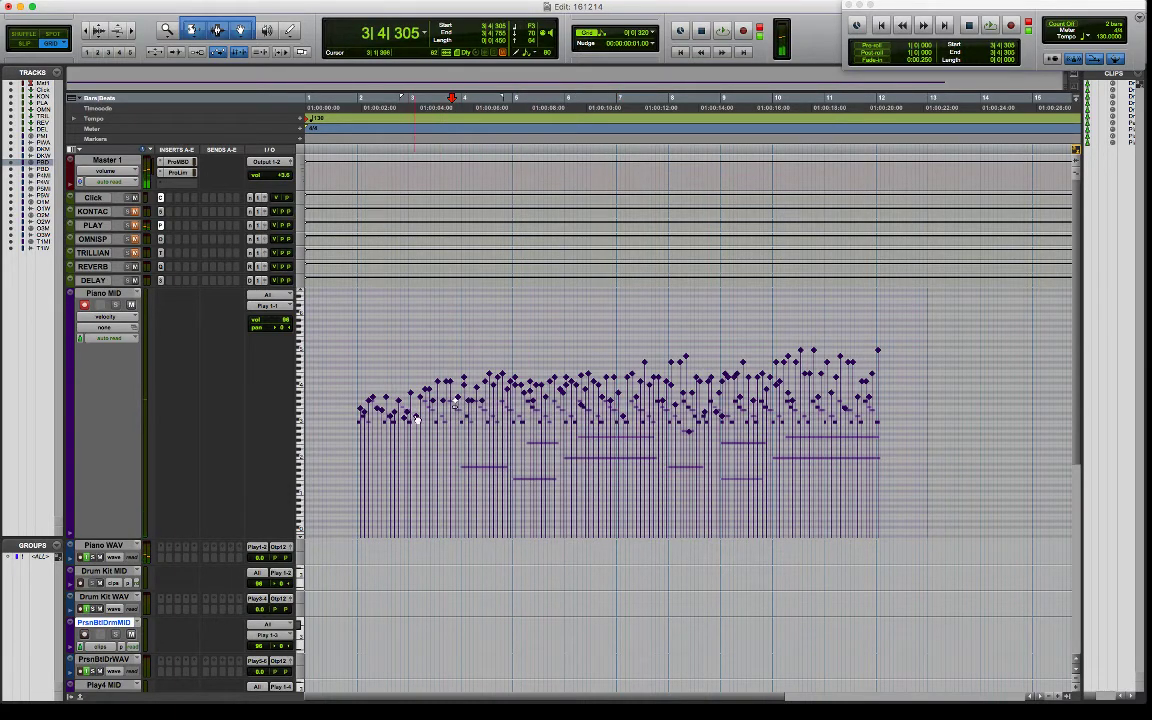
left_click(416, 412)
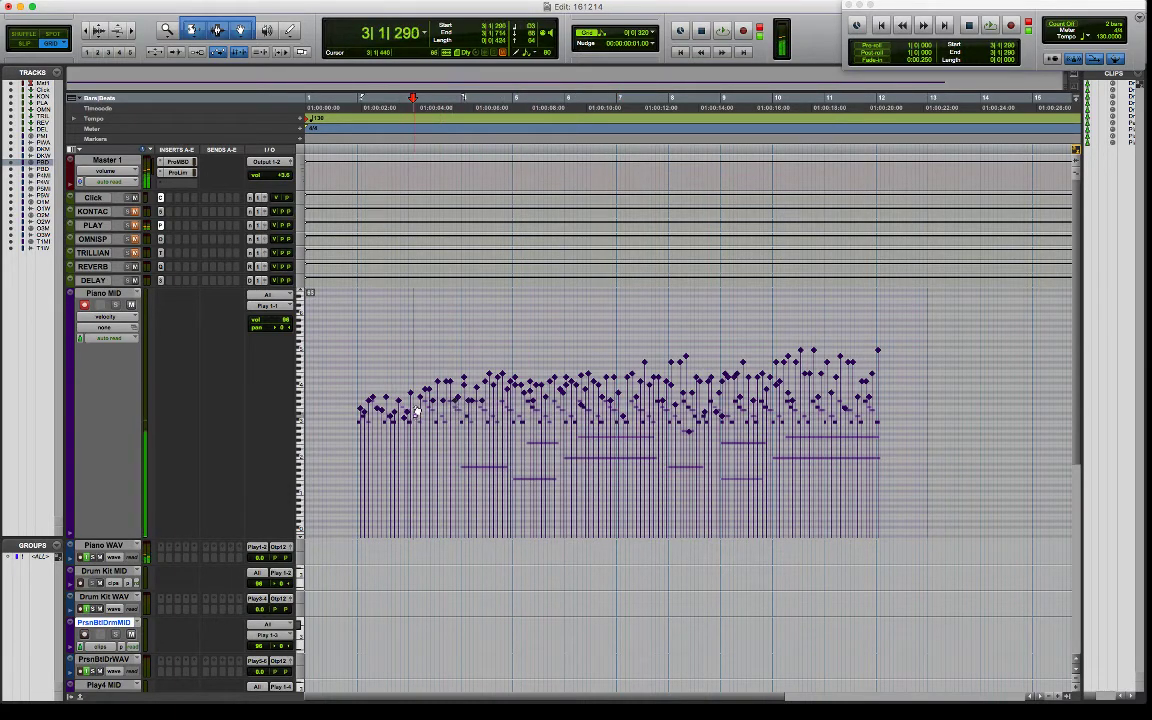
Even out the remaining note velocities from bar 6 through bar 10.
left_click(622, 419)
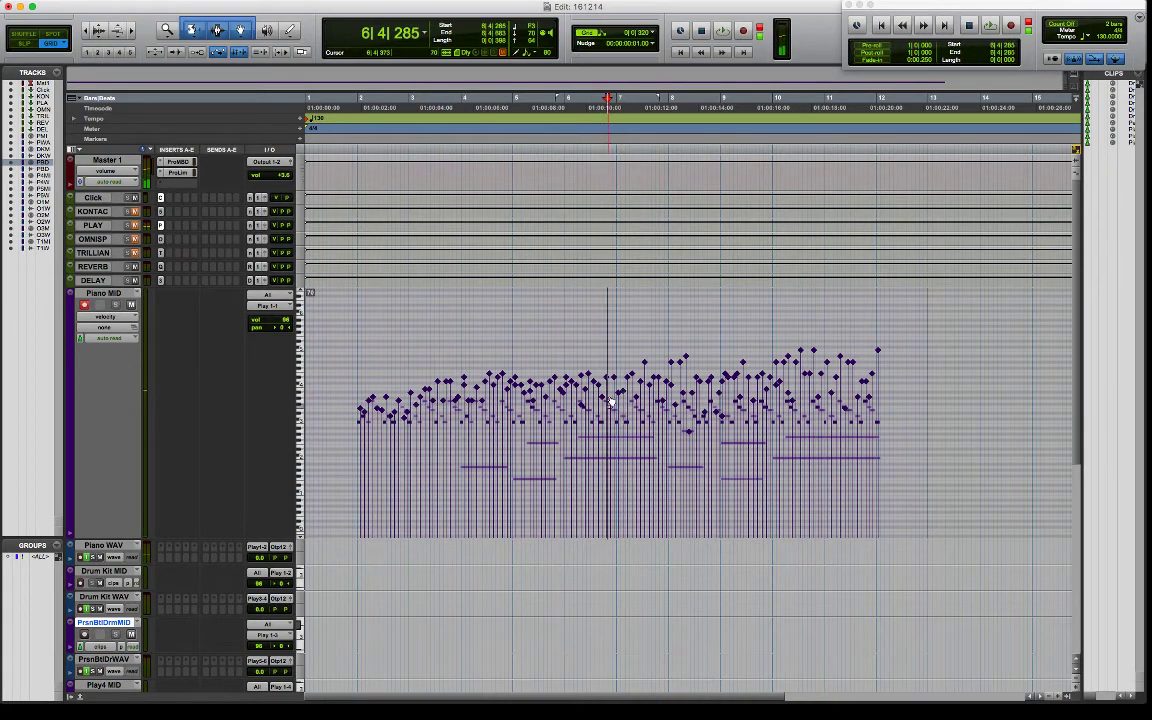
left_click(579, 392)
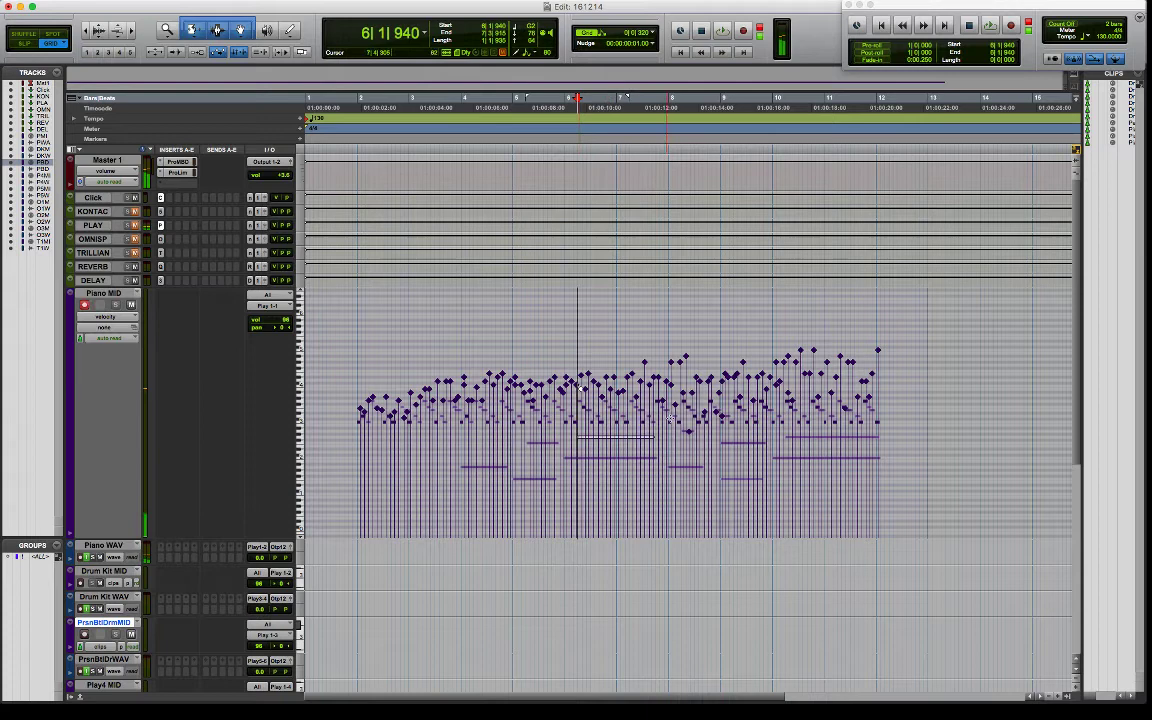
left_click(689, 400)
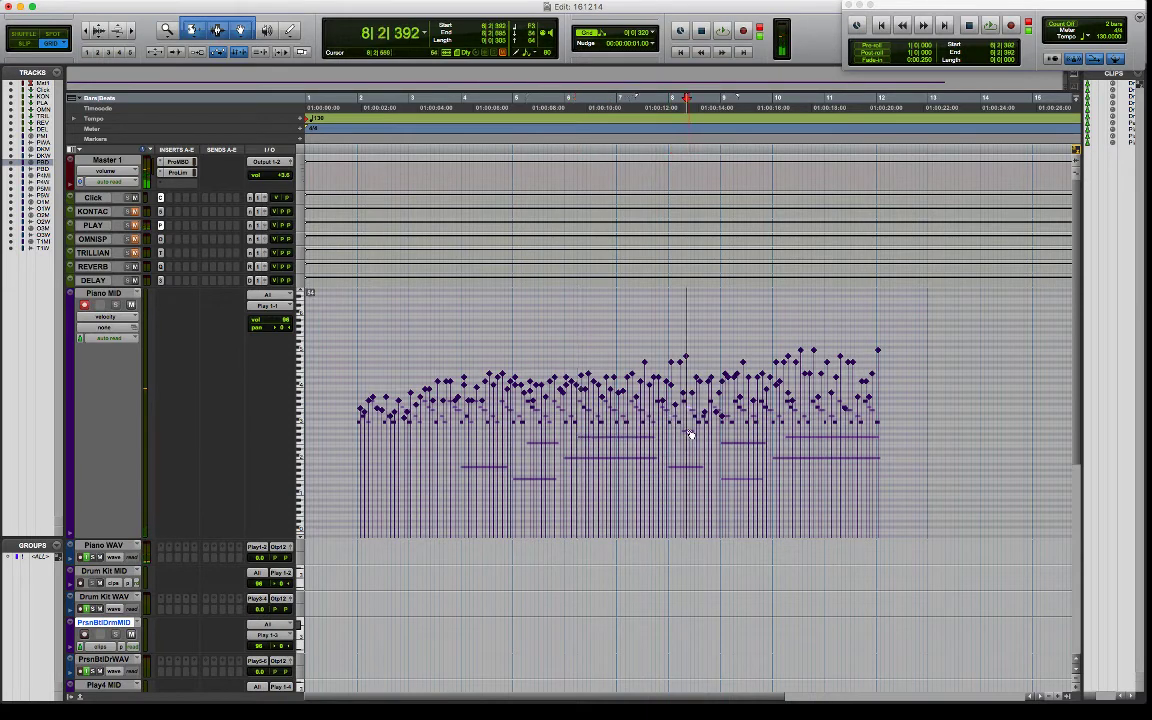
left_click(680, 364)
left_click(676, 363)
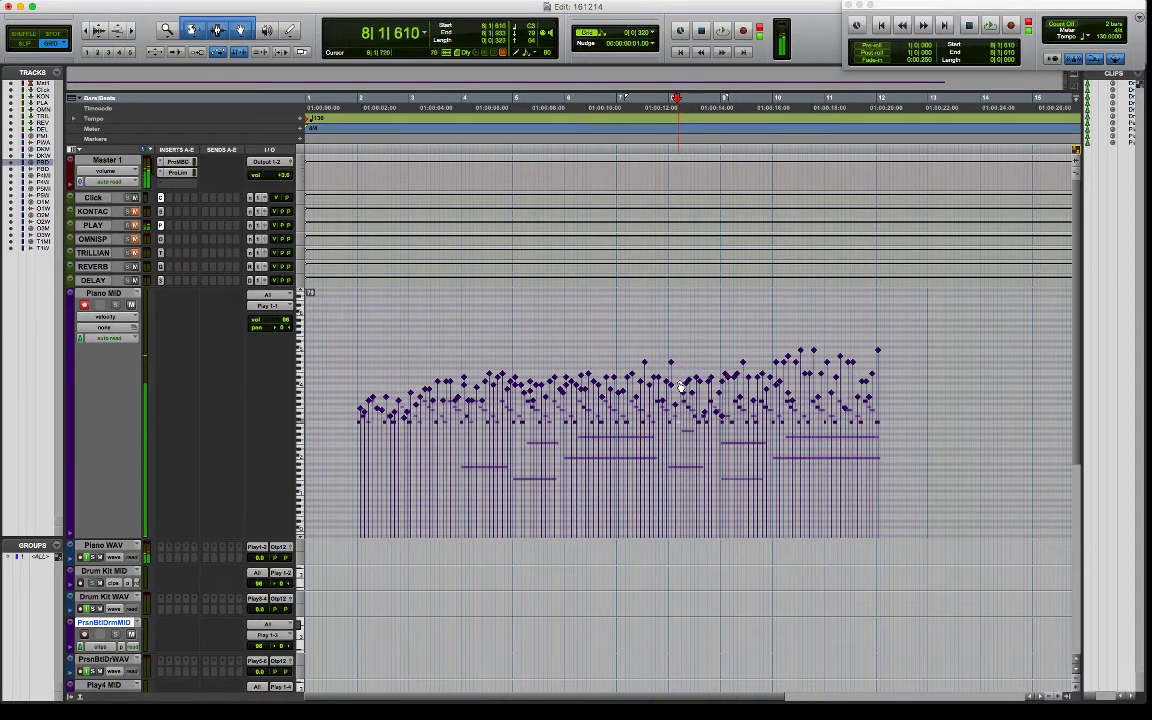
left_click(668, 362)
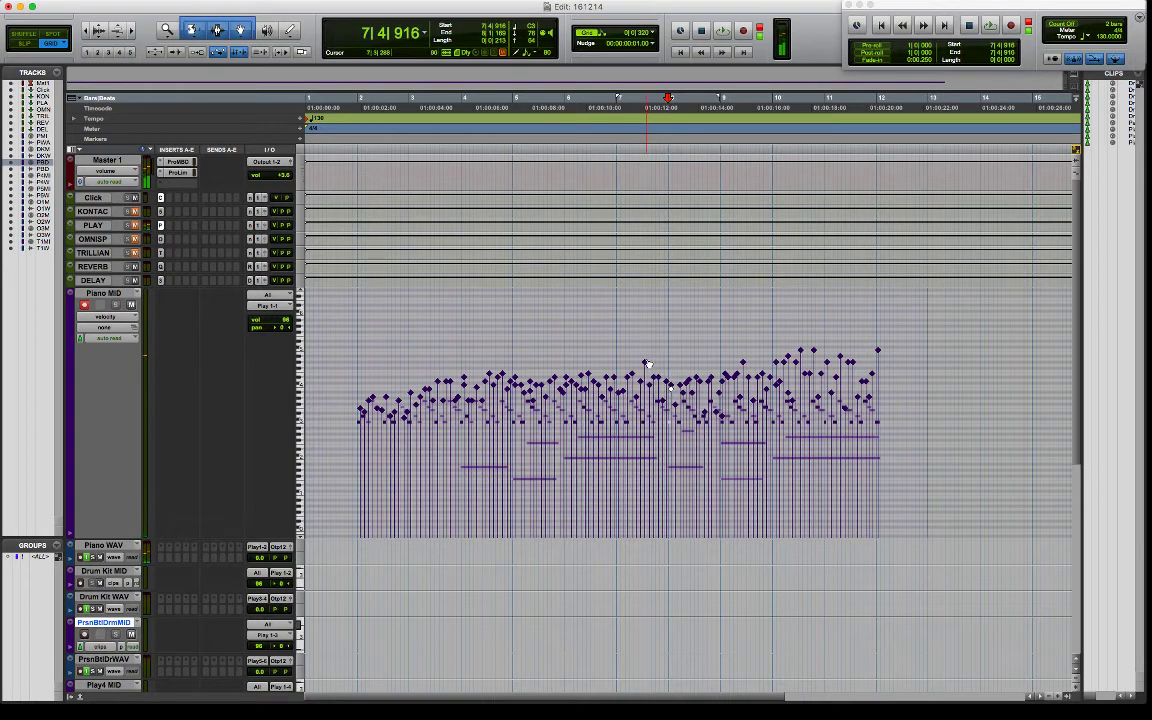
left_click(642, 362)
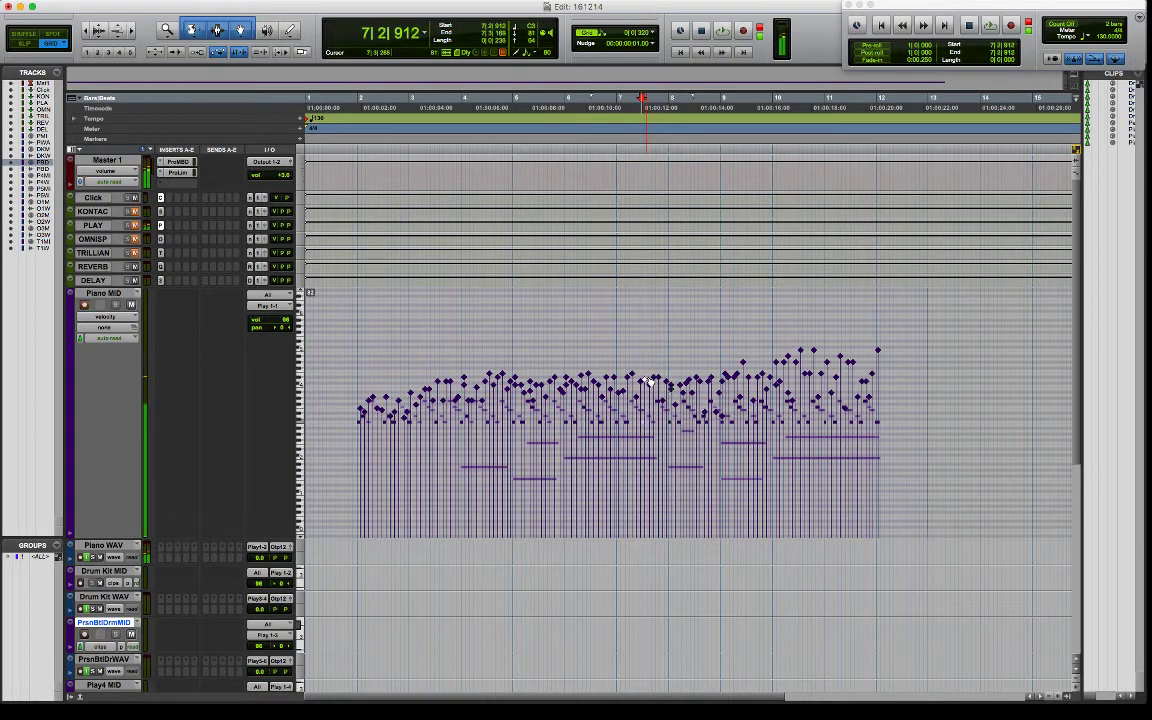
left_click(728, 364)
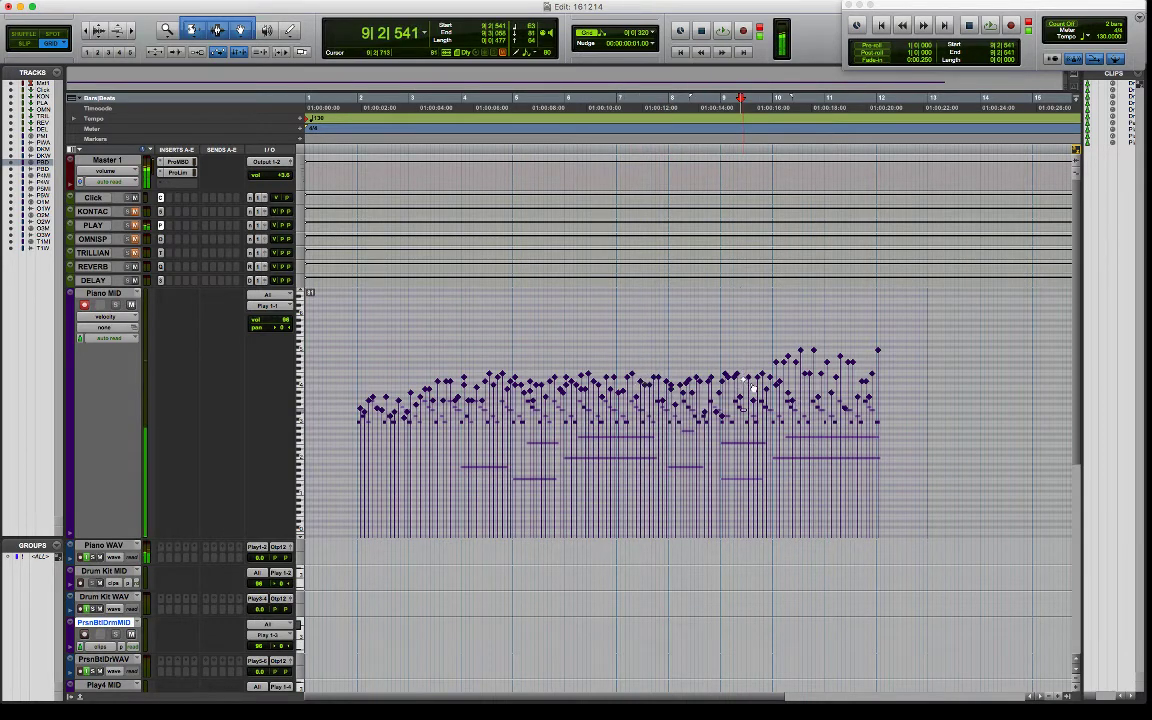
left_click(800, 368)
Play the evened clip from bar 2, then zoom in at 8|3|087.
left_click(358, 378)
key("space")
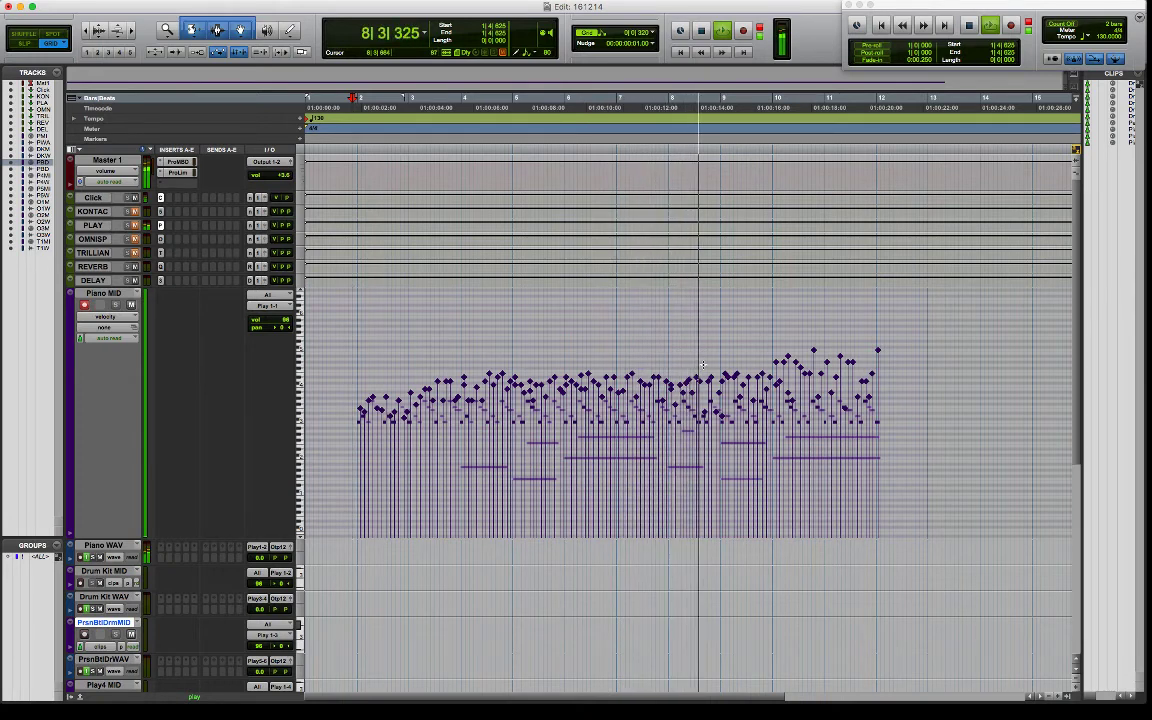
key("space")
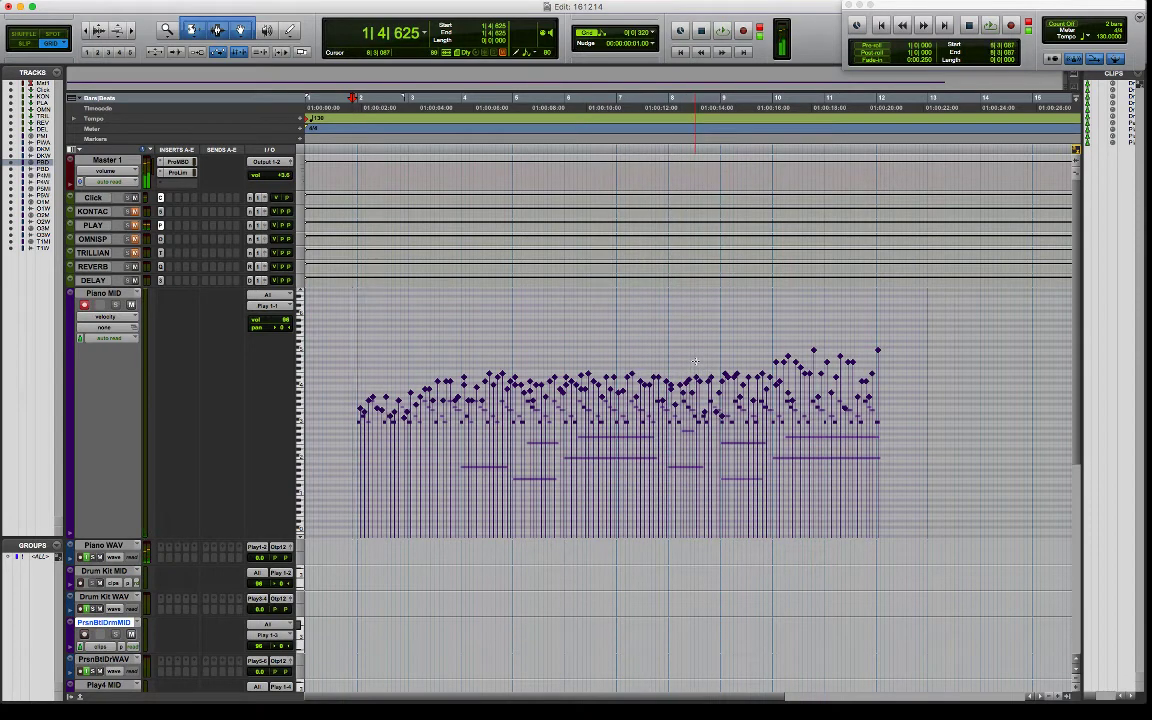
left_click(695, 362)
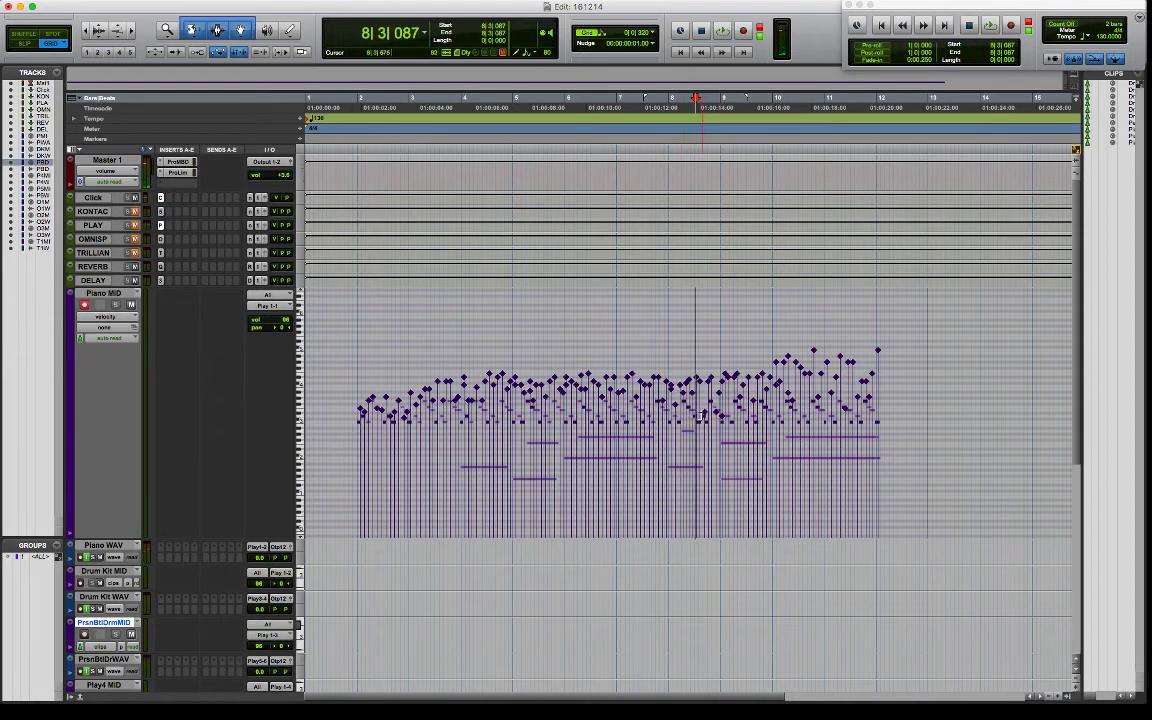
key("super+bracketright")
key("super+bracketright")
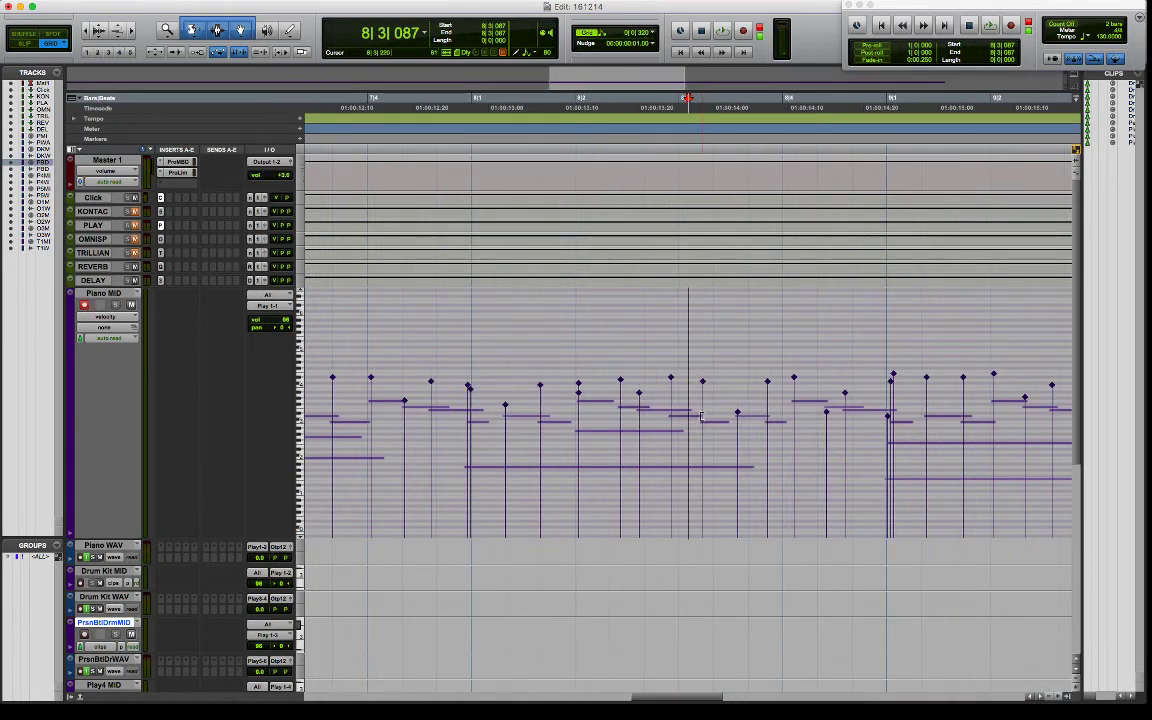
Play from 8|1|471 and delete the stray short note at 8|2|856.
left_click(521, 356)
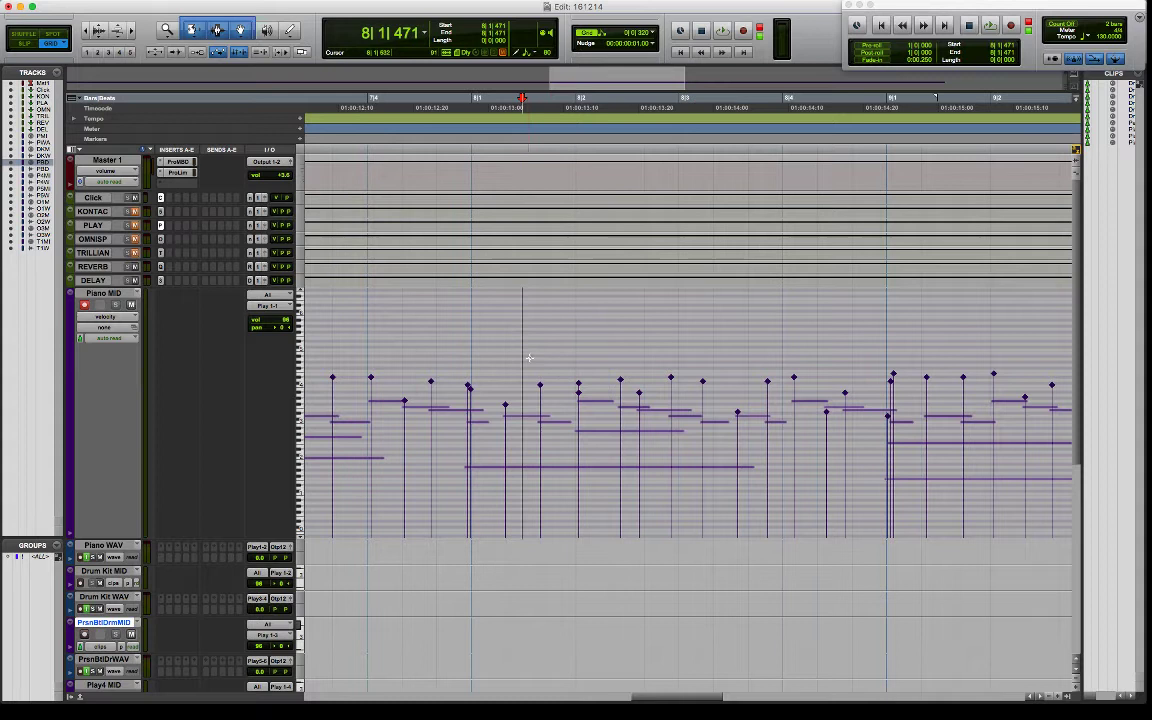
key("space")
key("space")
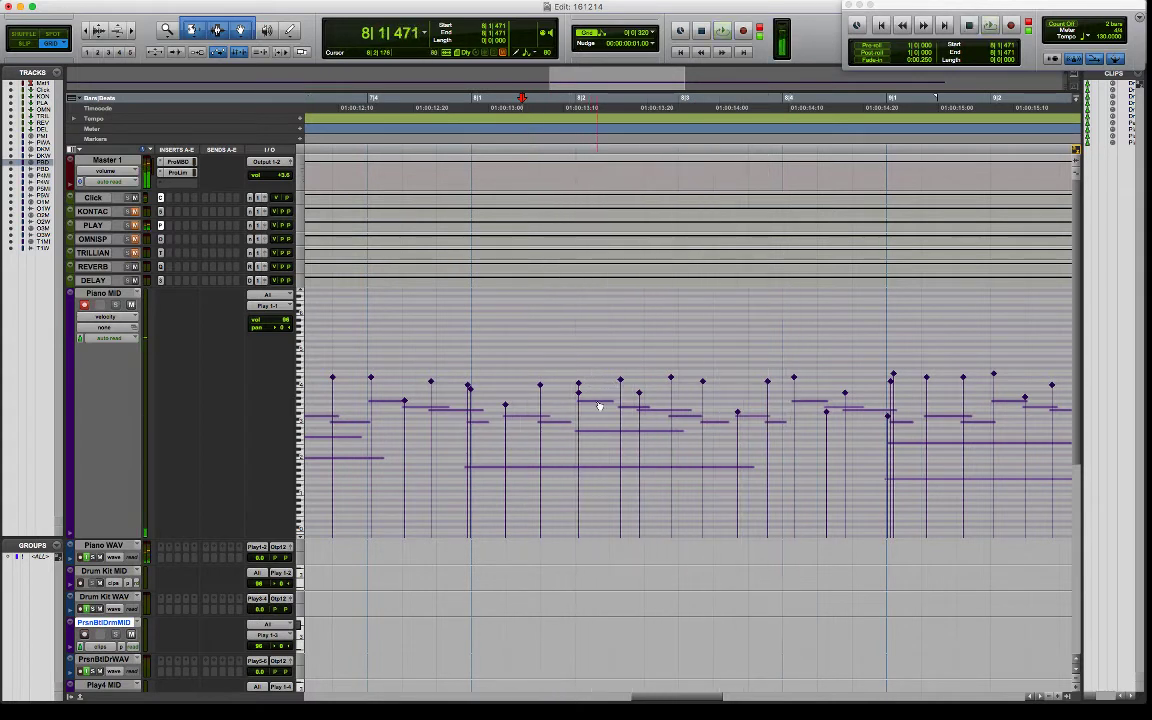
left_click(692, 417)
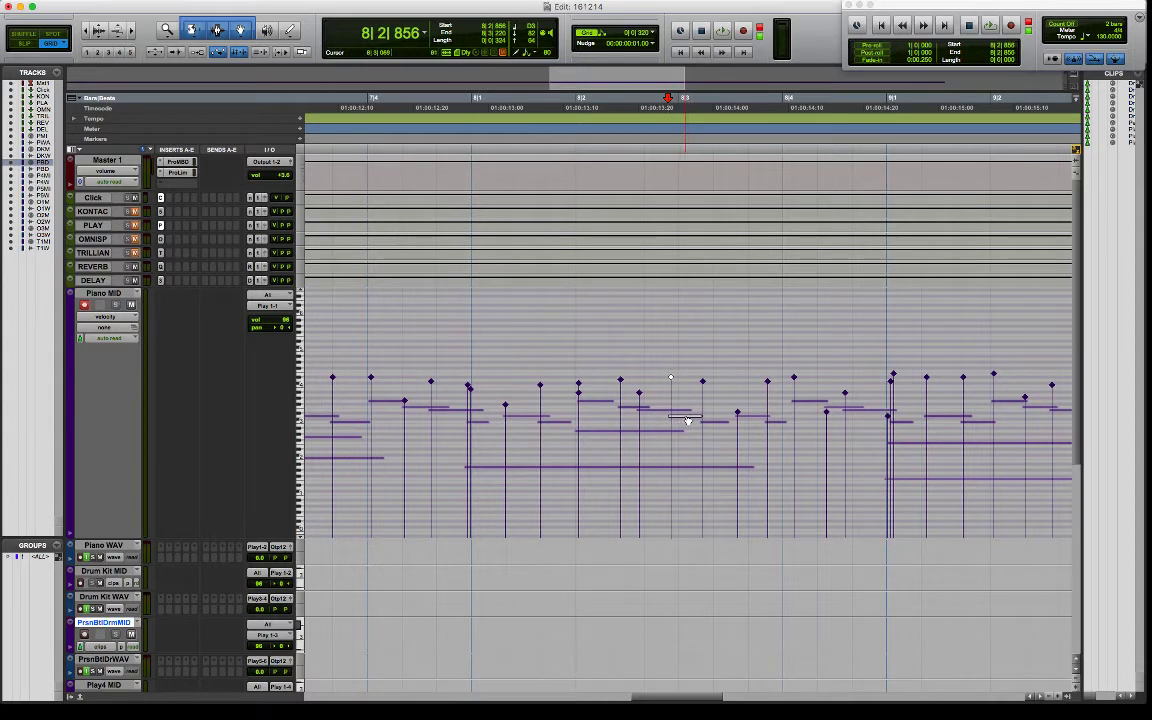
key("Delete")
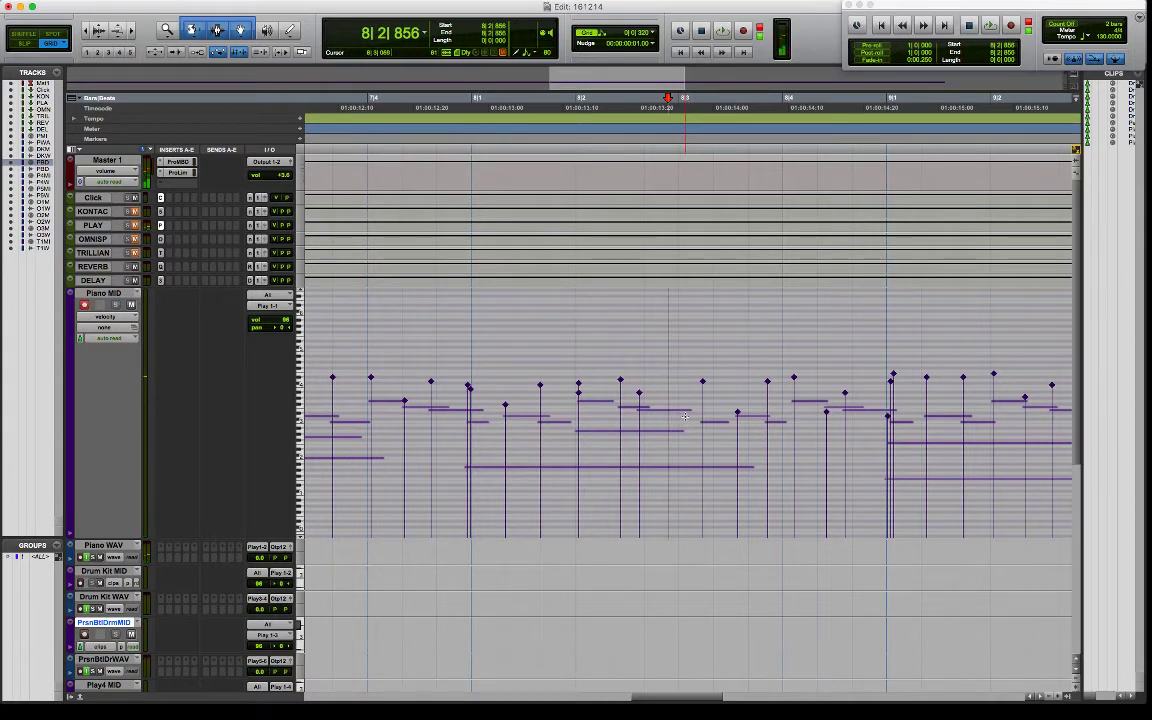
Nudge the notes near bar 8 beat 2 later and earlier onto the triplet grid.
left_click(671, 411)
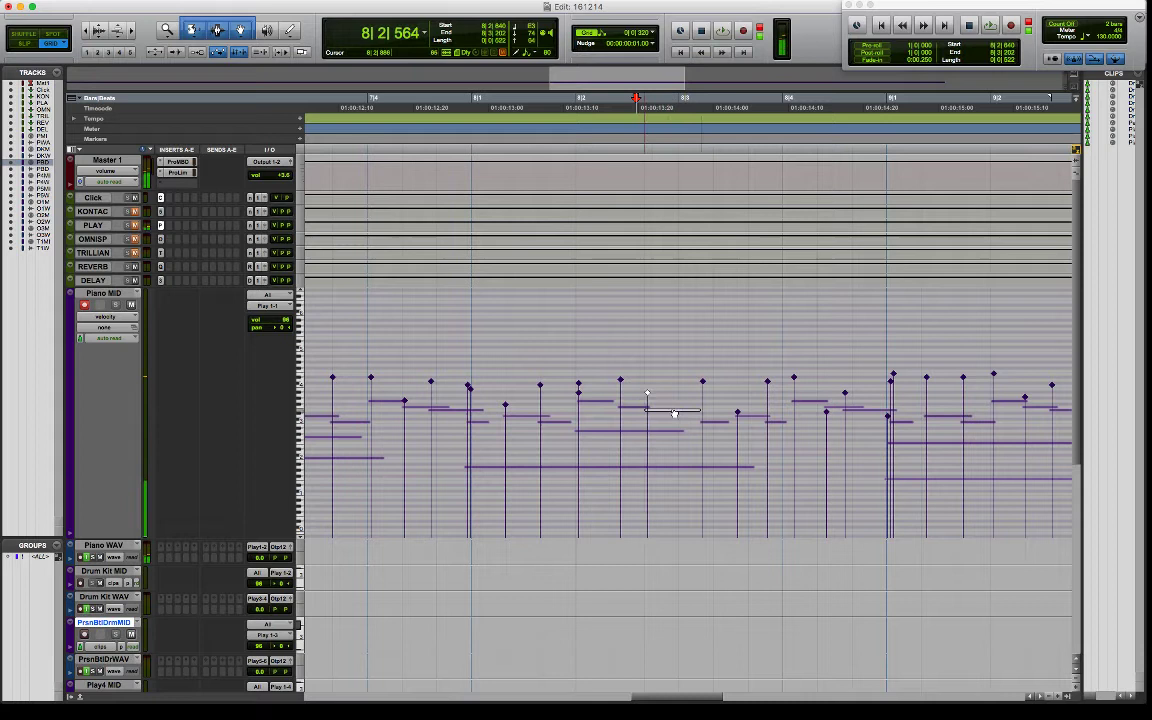
key("plus")
left_click(626, 405)
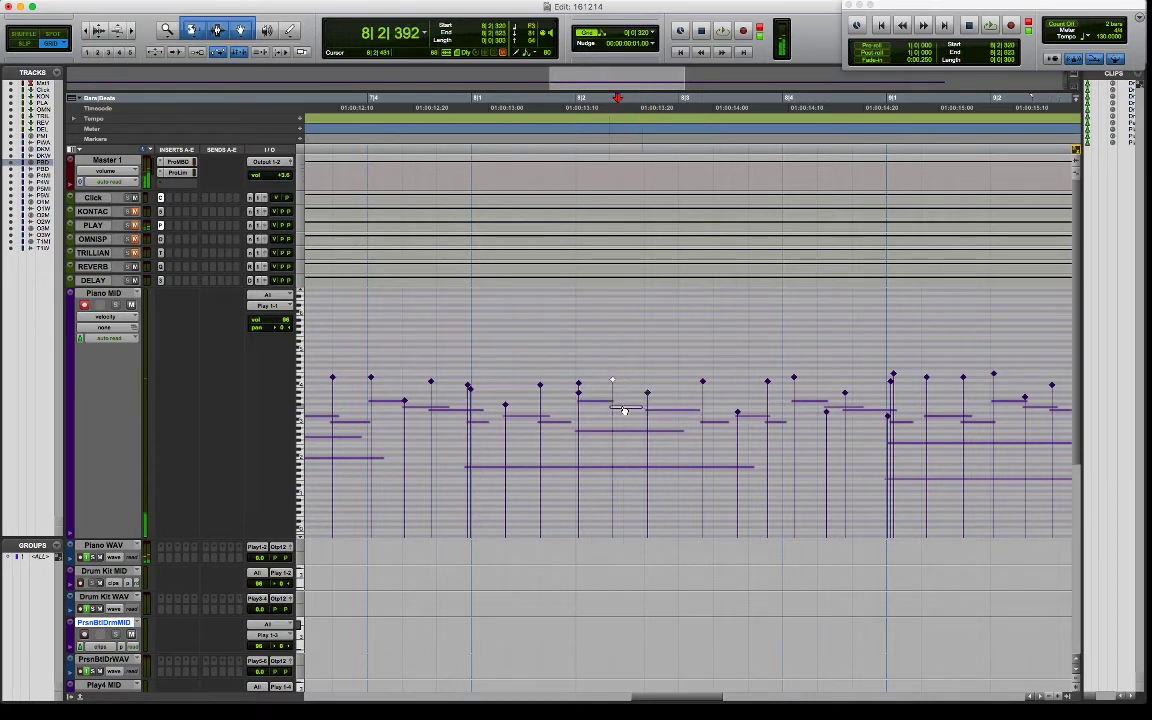
key("minus")
left_click(596, 402)
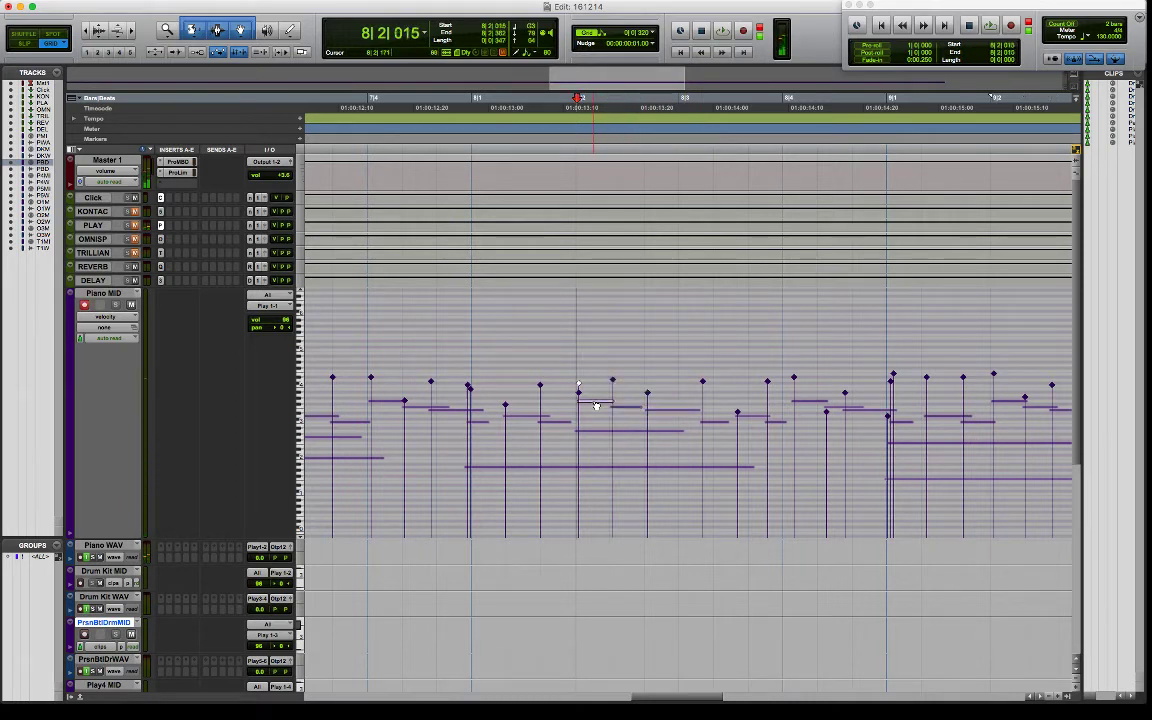
Copy the note at 8|2|320 to 8|2|640 and audition it from 8|1|937.
left_click(674, 400)
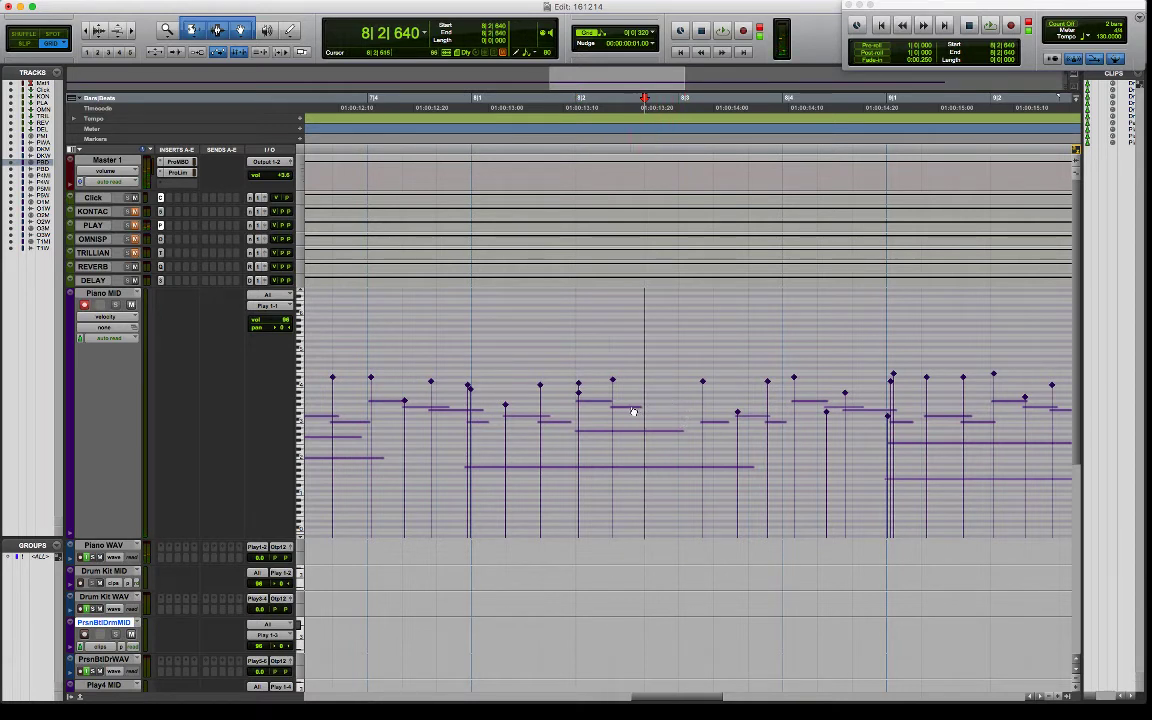
left_click(633, 410)
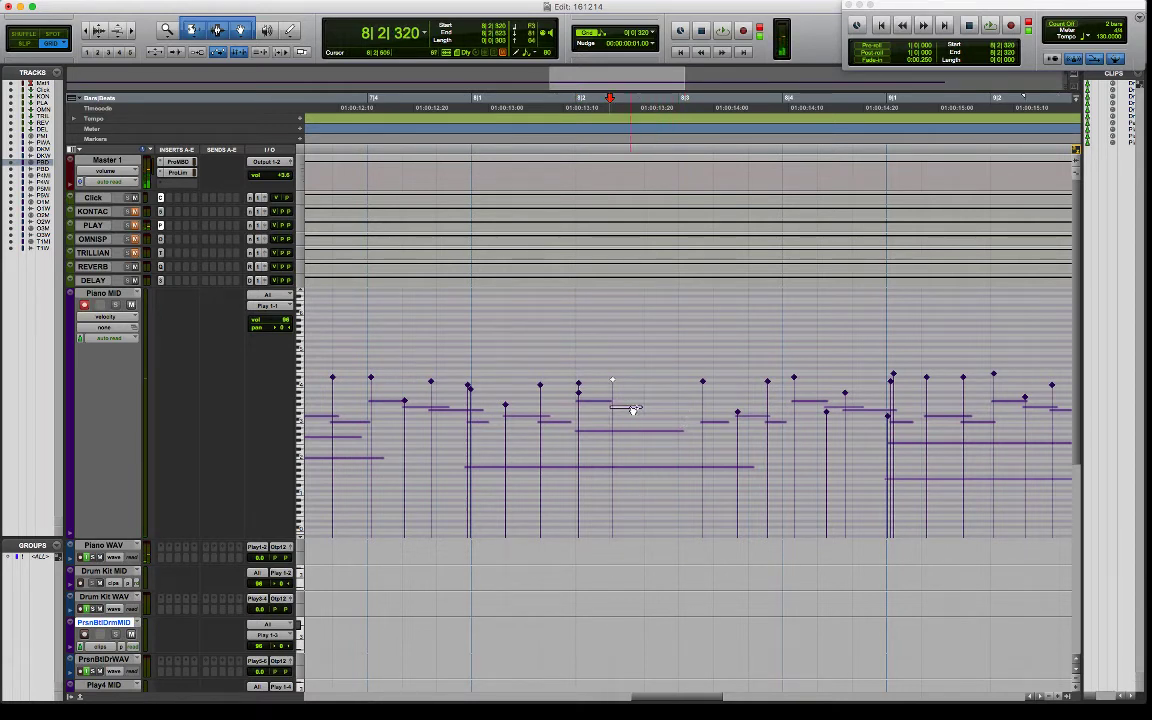
left_click_drag(633, 410, 663, 410)
left_click(655, 413)
left_click(572, 383)
key("space")
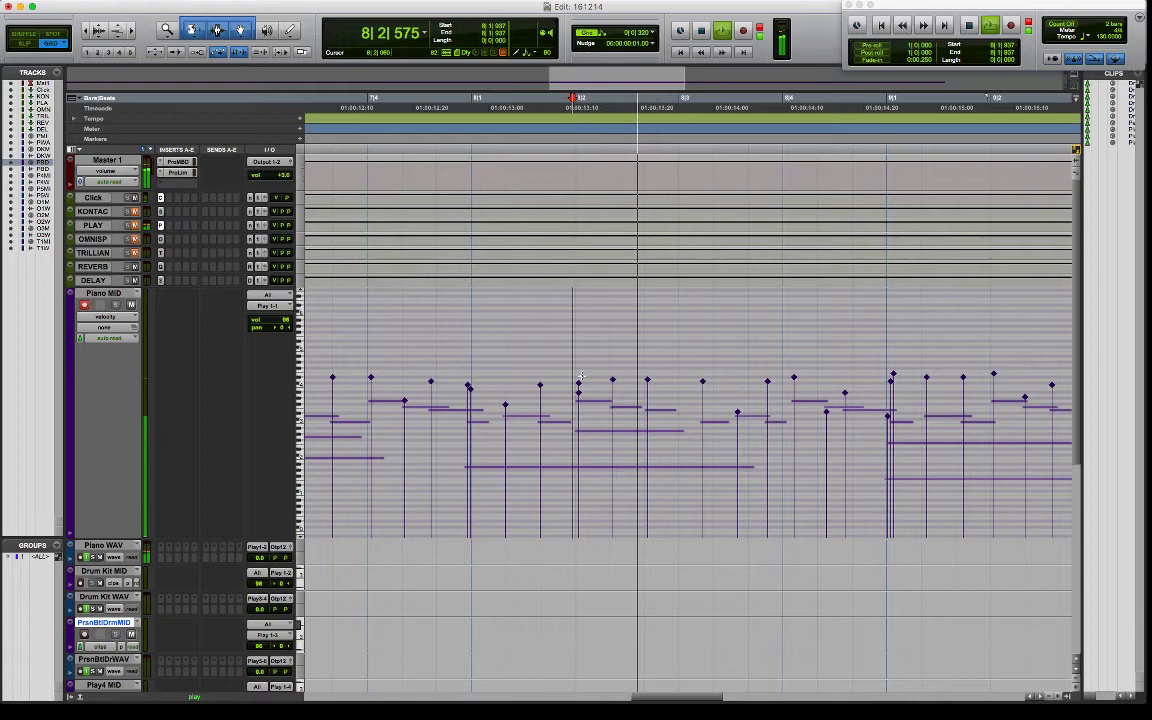
key("space")
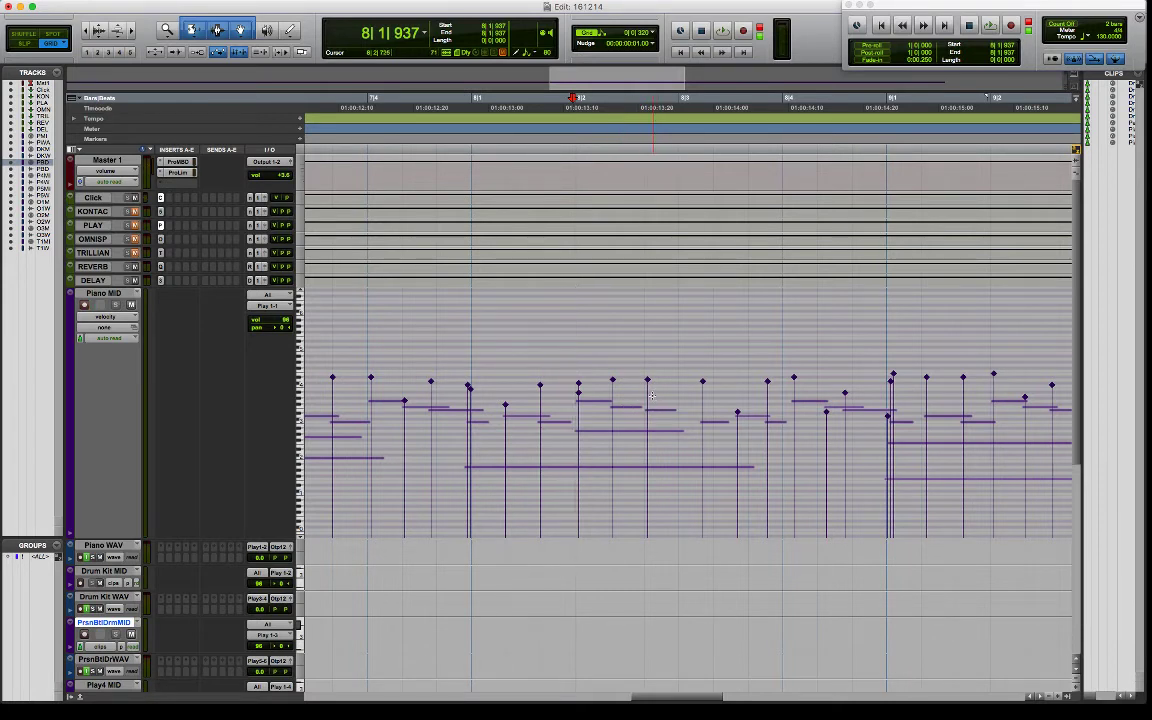
left_click(648, 382)
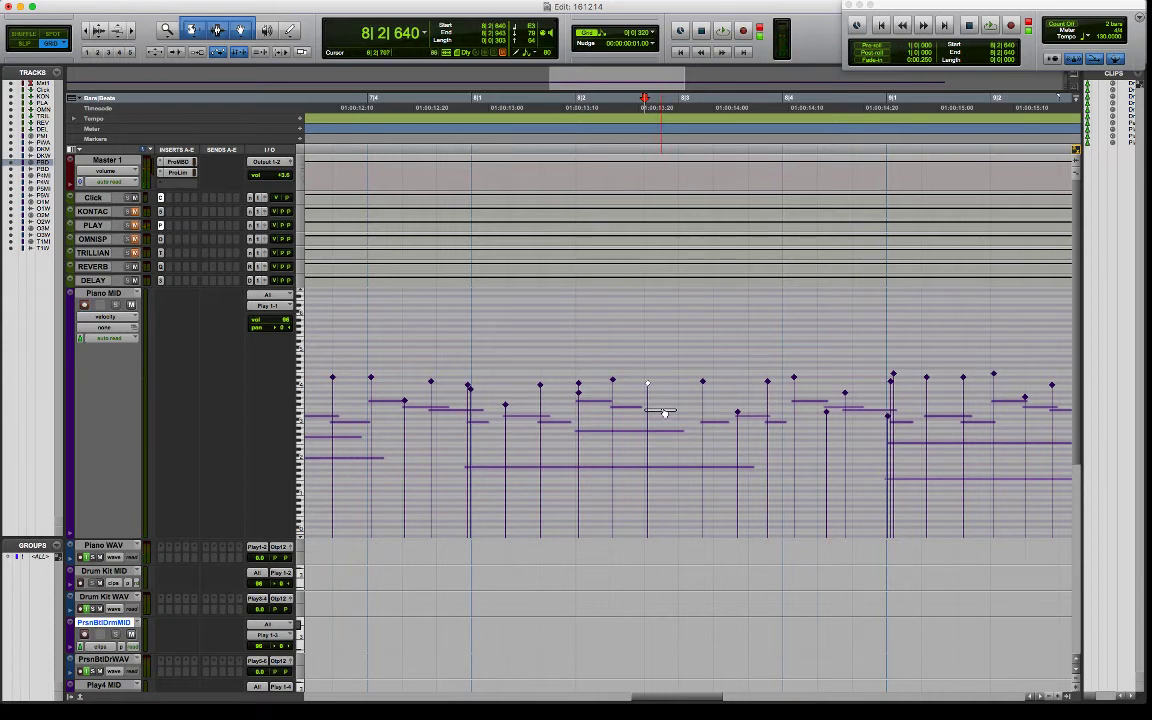
Drag the note at 8|2|640 back to 8|2|320.
left_click_drag(663, 412, 627, 409)
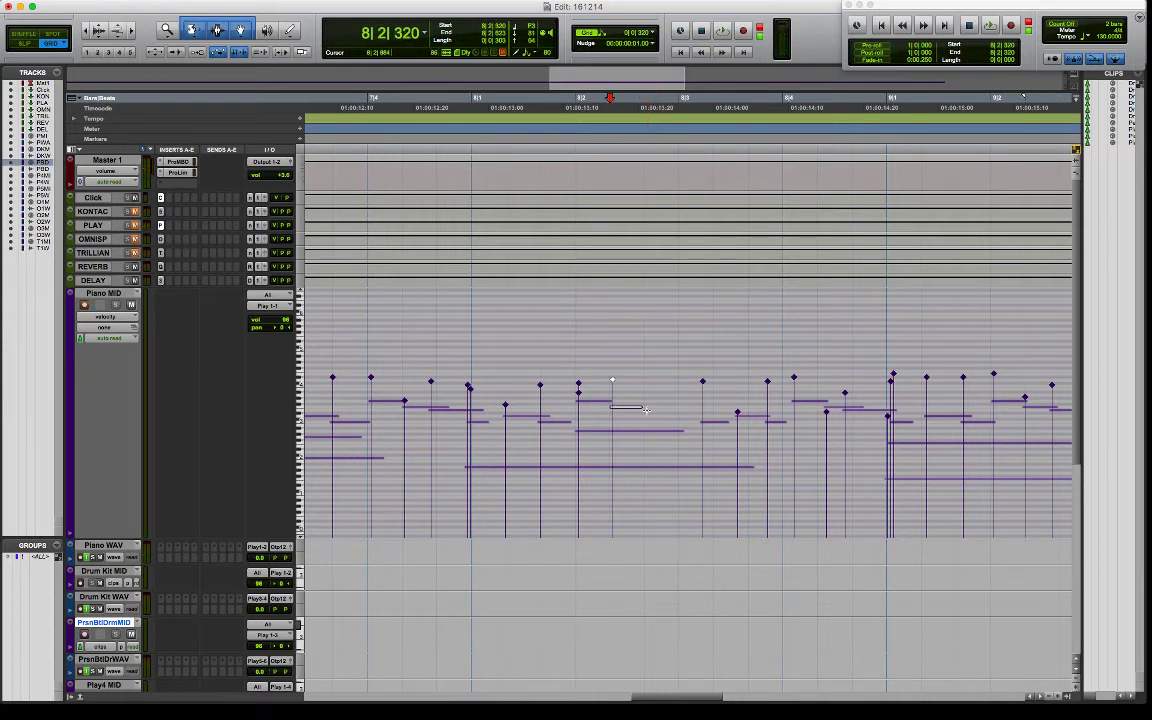
left_click(646, 409)
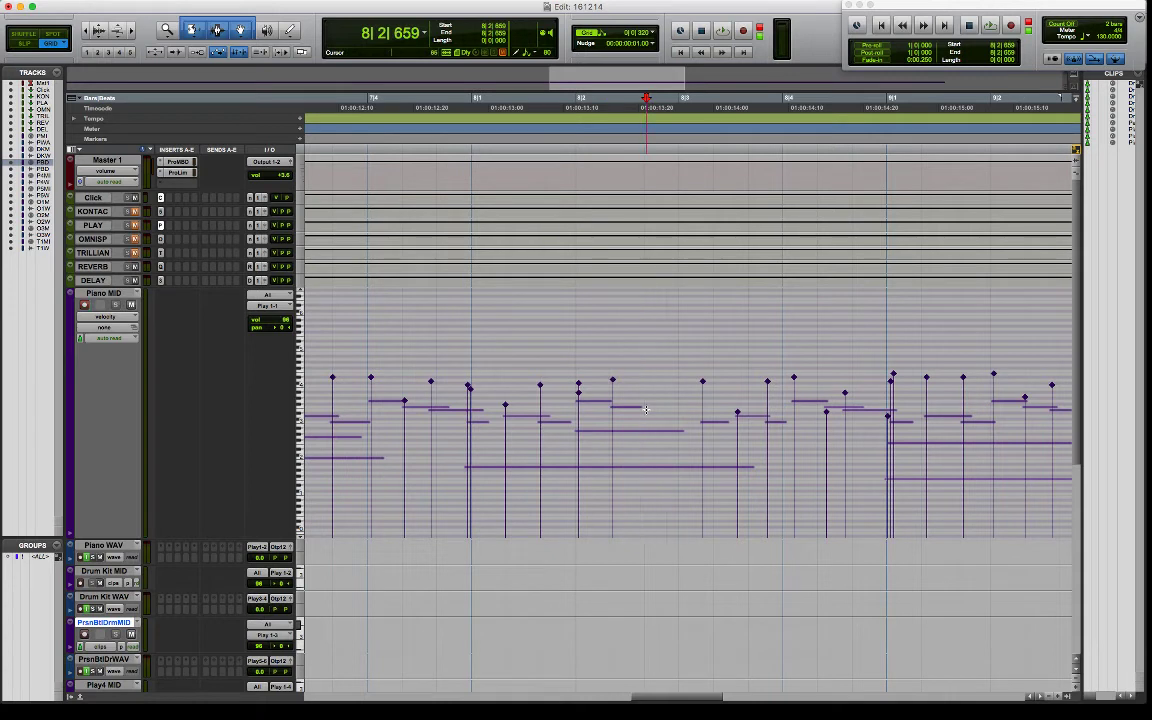
left_click(652, 409)
left_click(648, 409)
left_click(647, 409)
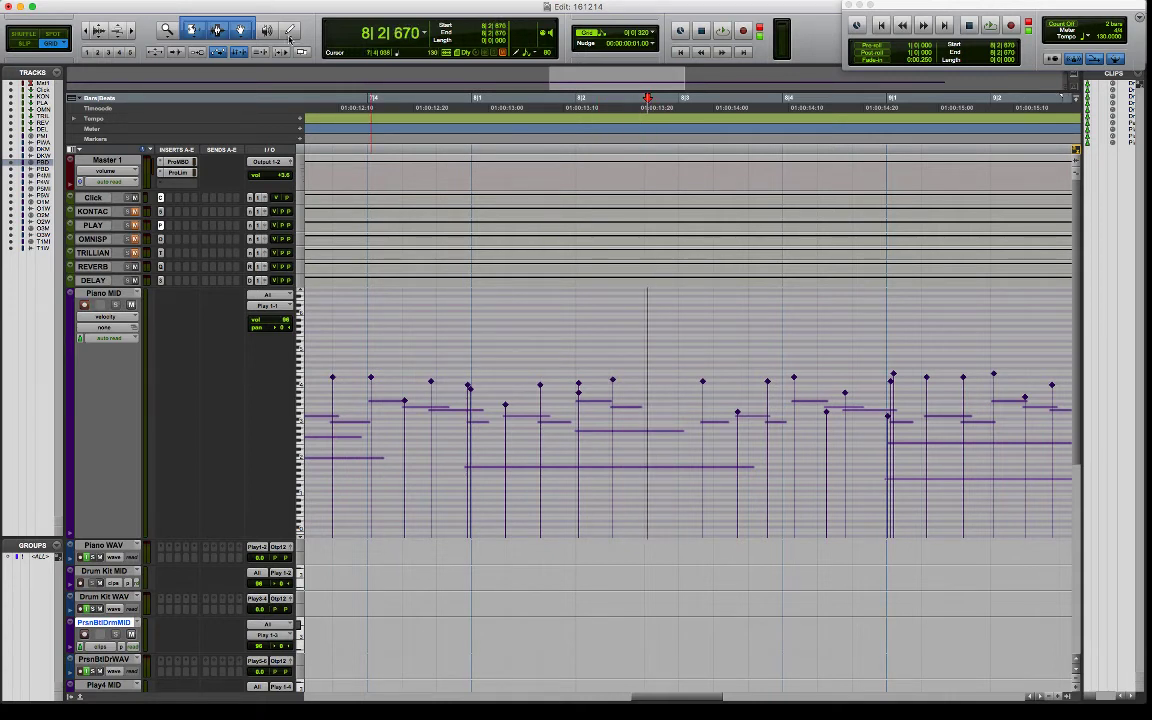
Try the Pencil tool with the Free Hand shape, then restore the Smart Tool.
key("F10")
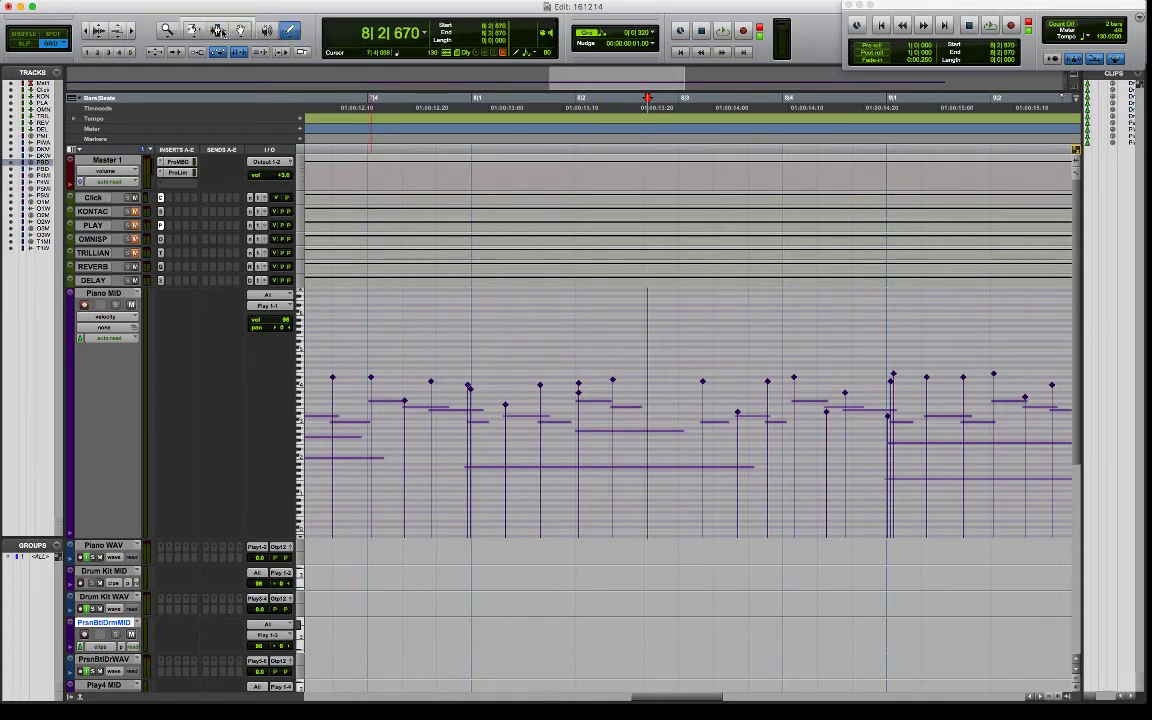
left_click(241, 31)
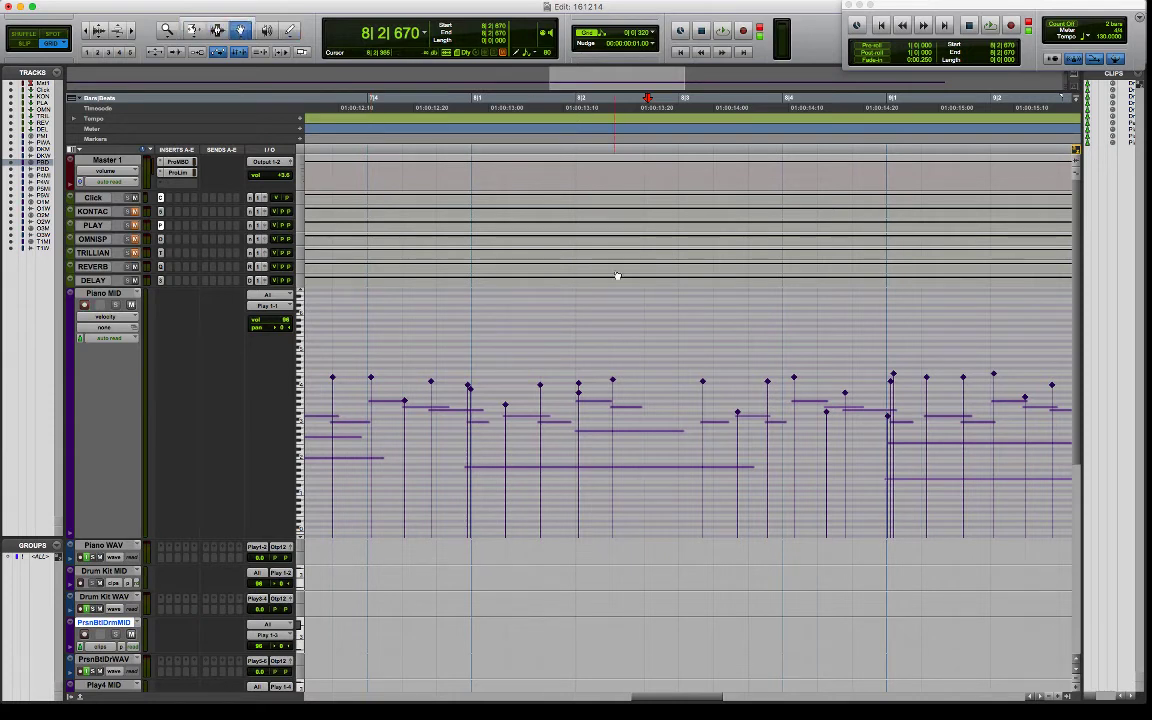
left_click(646, 410)
left_click_drag(646, 410, 659, 412)
left_click(644, 410)
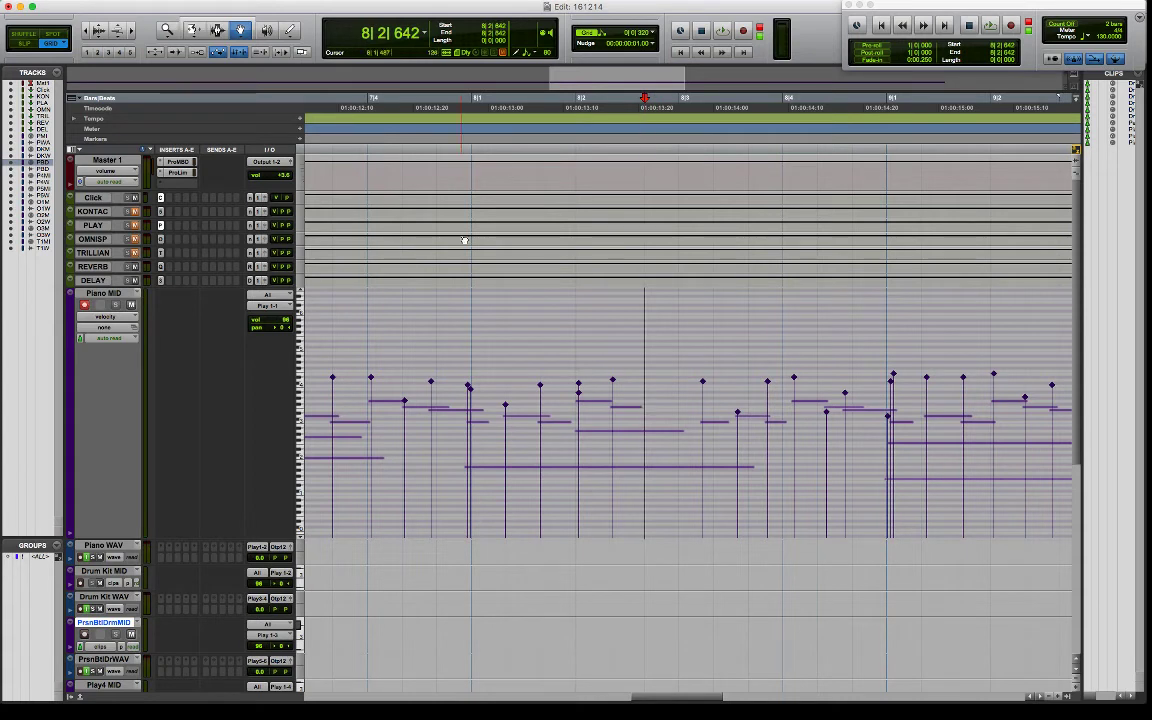
left_click(290, 30)
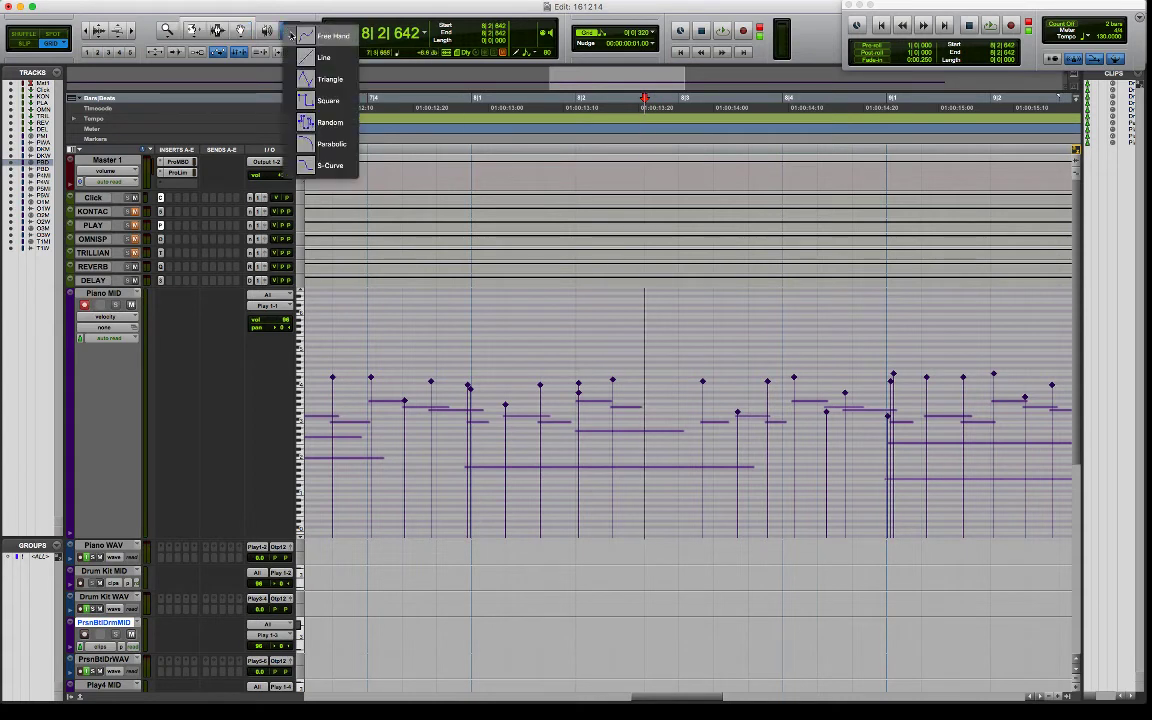
left_click(649, 408)
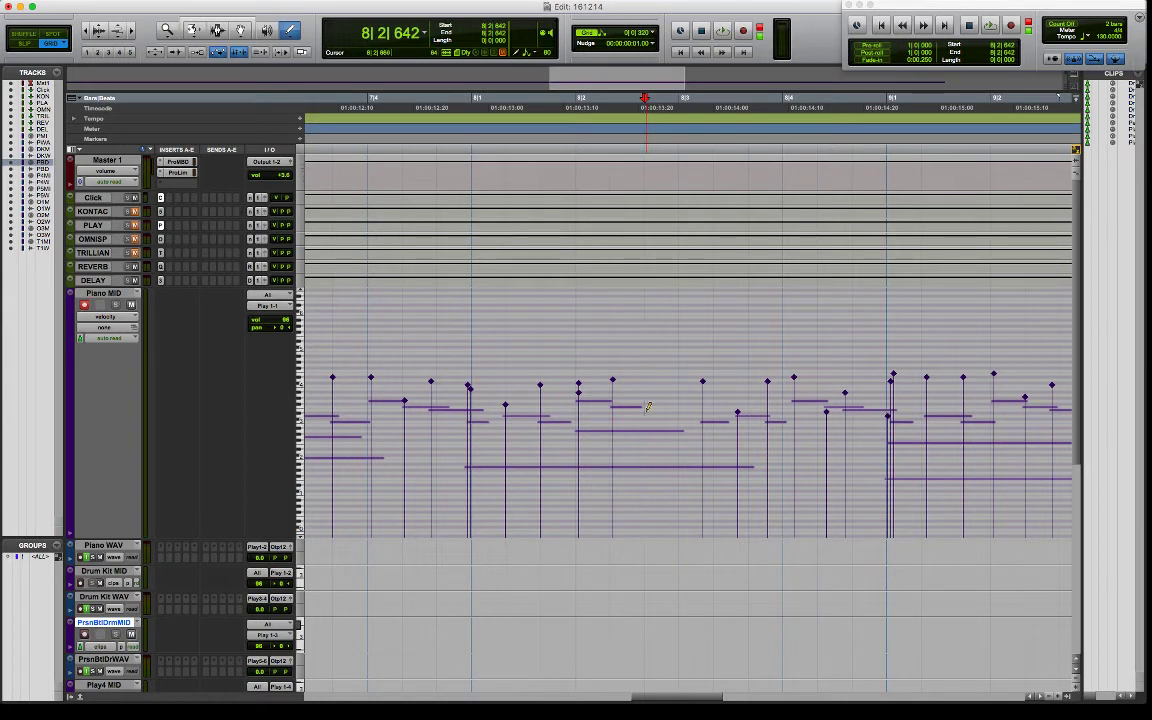
left_click(648, 407)
left_click(216, 29)
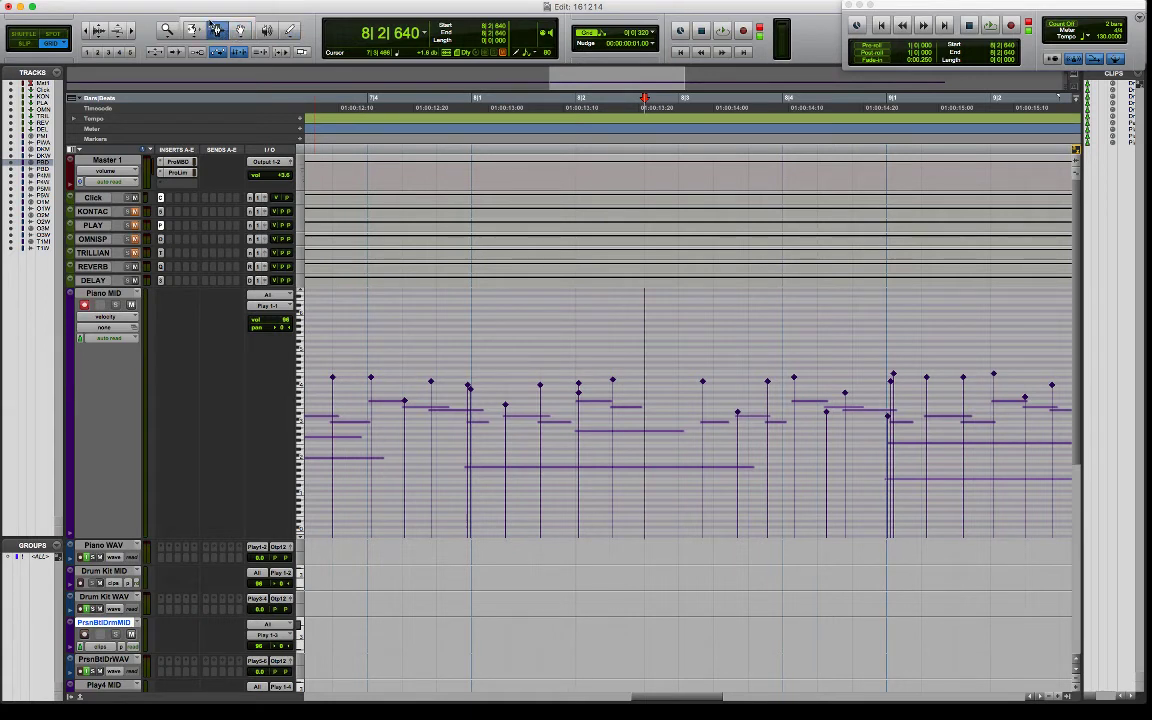
left_click(216, 22)
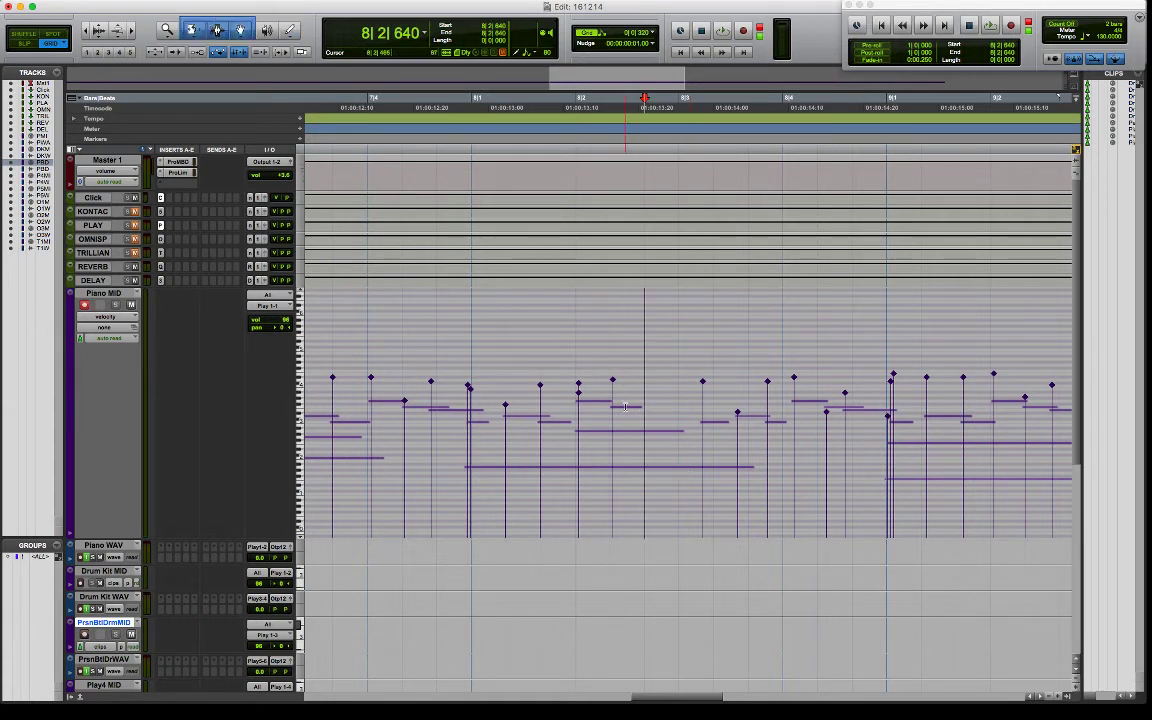
Option-drag a copy of the 8|2|320 note to 8|2|640 and play from 8|1|914.
mouse_move(629, 410)
left_mouse_down()
mouse_move(658, 416)
mouse_move(643, 406)
left_mouse_up()
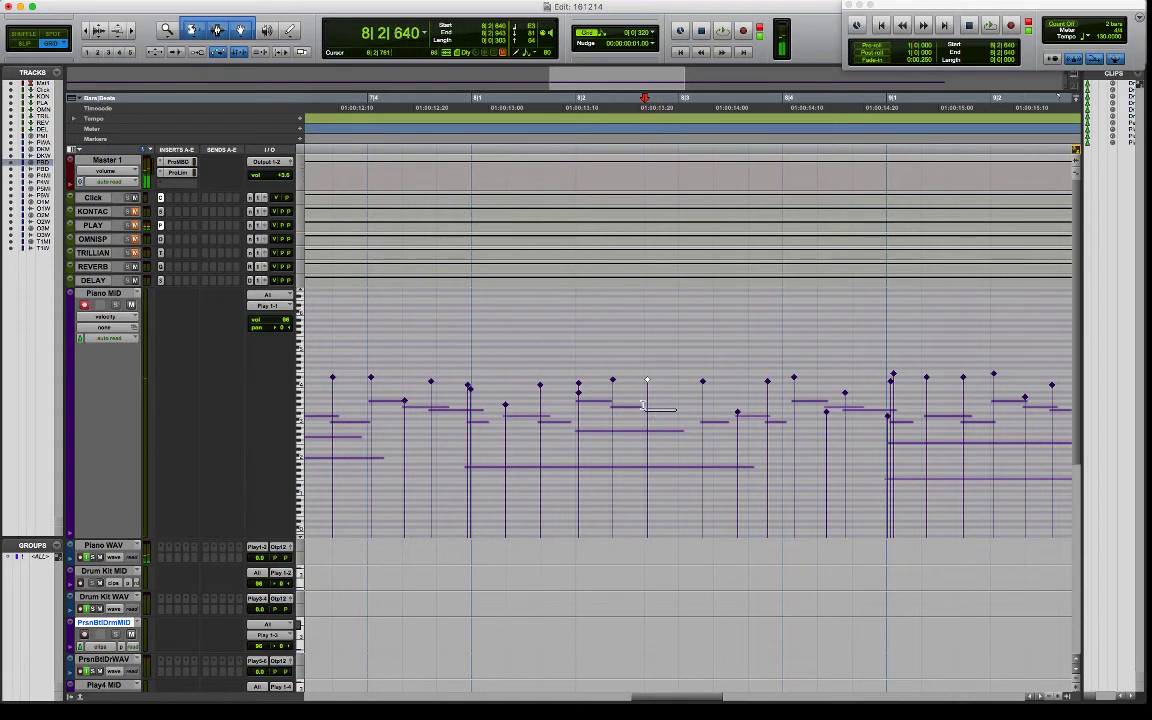
left_click(578, 366)
key("space")
key("space")
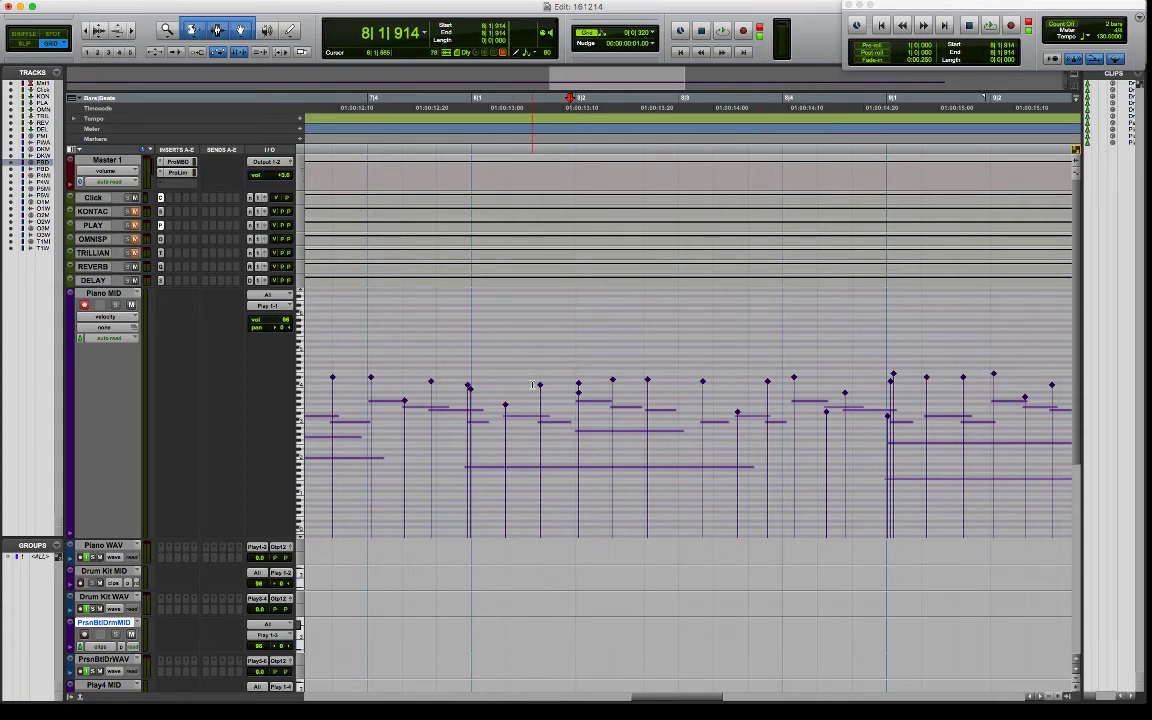
Zoom out to the whole piano clip and audition it from 1|4|781.
key("super+bracketright")
key("super+bracketleft")
key("super+bracketleft")
key("super+bracketleft")
scroll(532, 387, "right", 4)
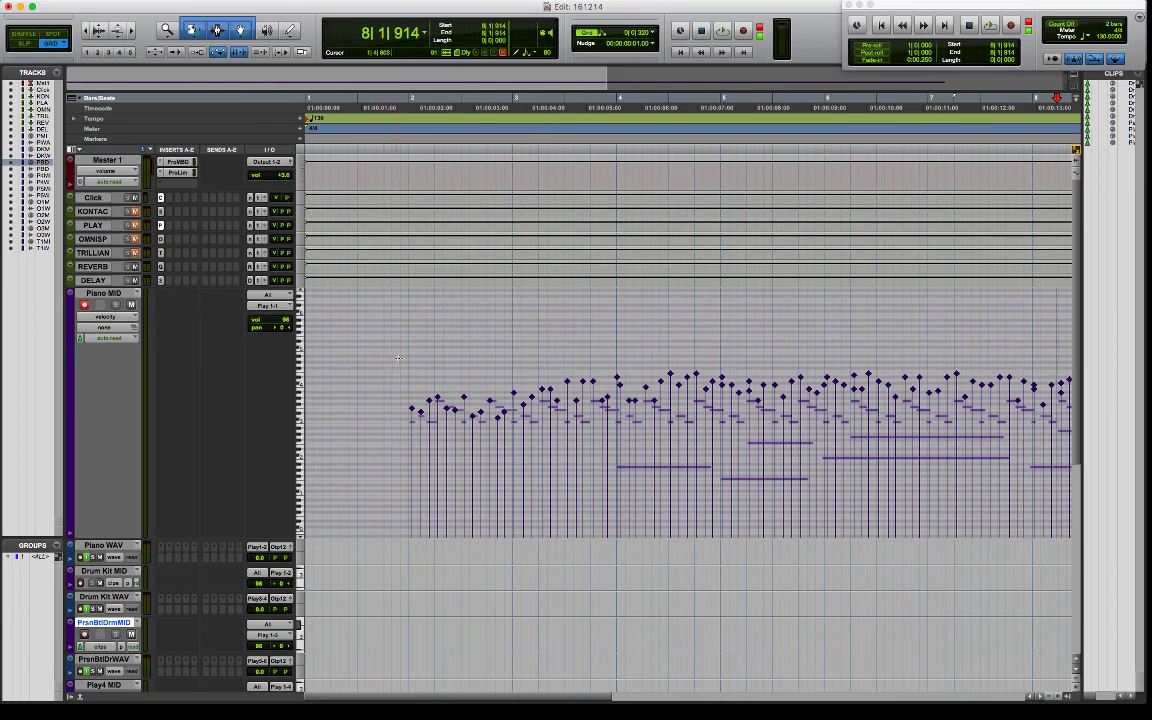
left_click(399, 358)
key("space")
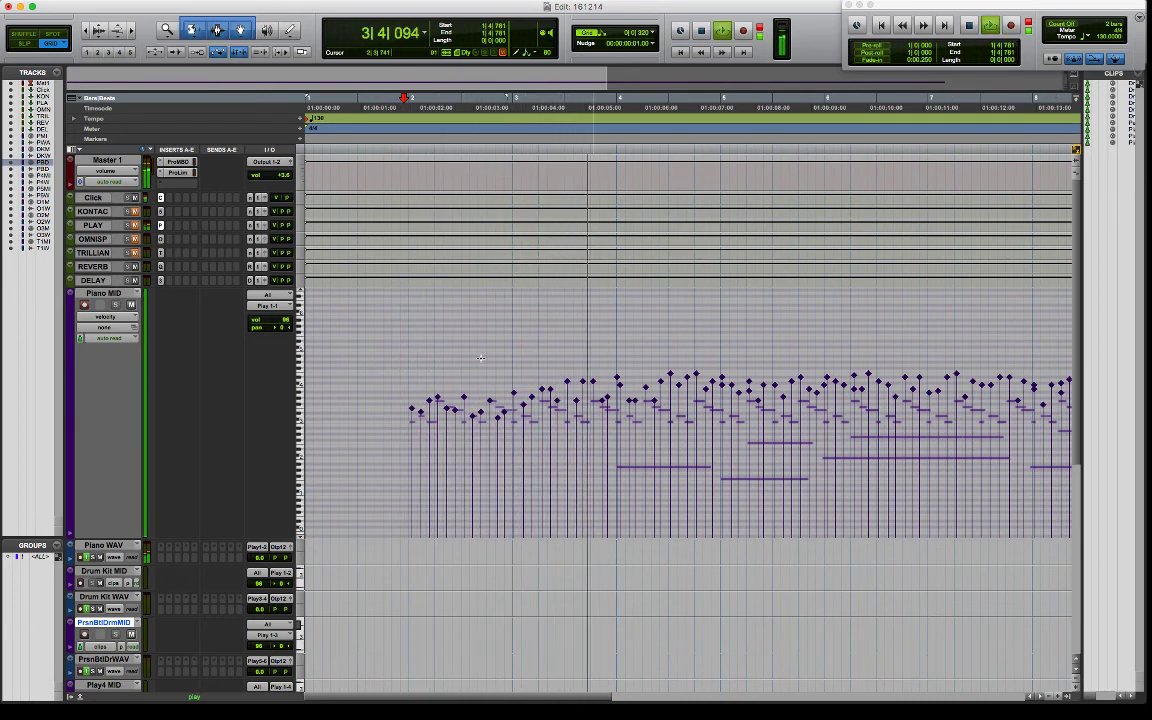
key("space")
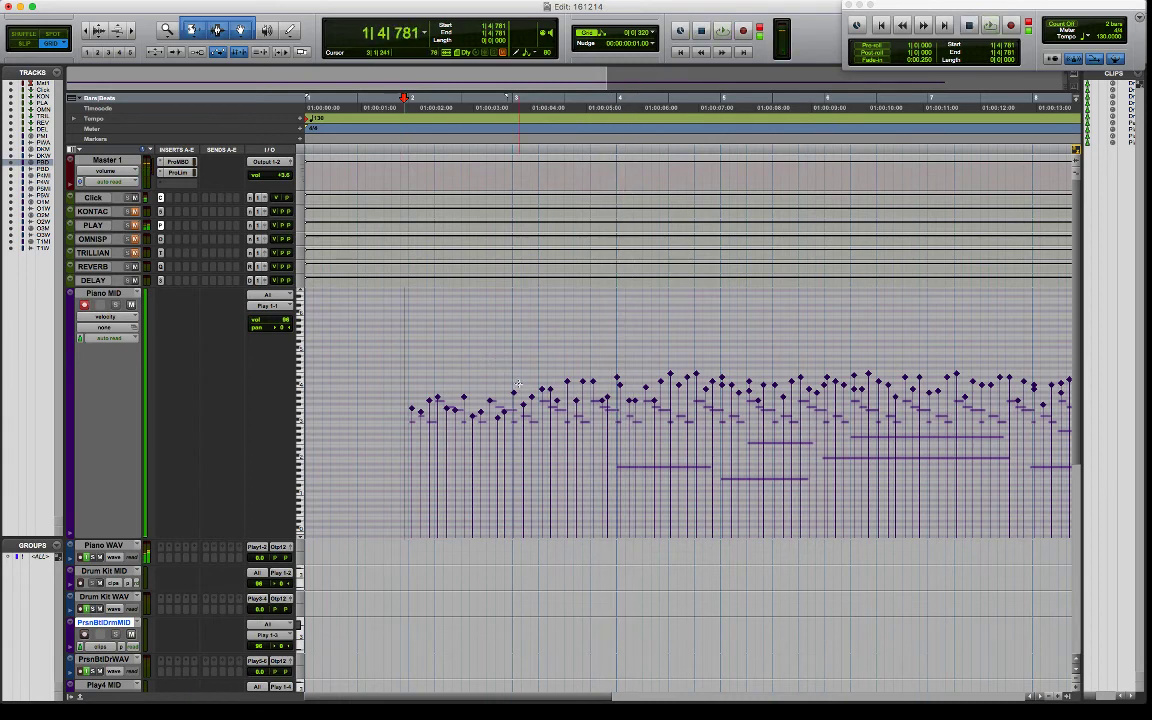
Marquee-select all the notes in bar 3 and delete them.
left_click(516, 382)
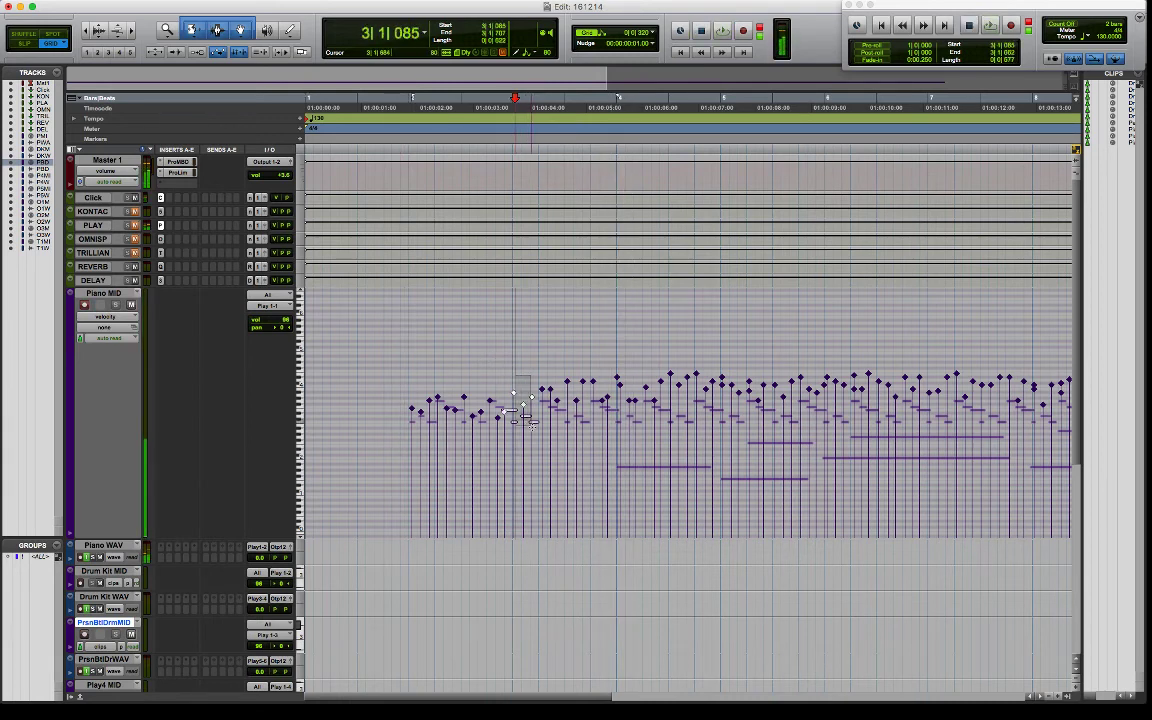
left_click(507, 392)
left_click(520, 392)
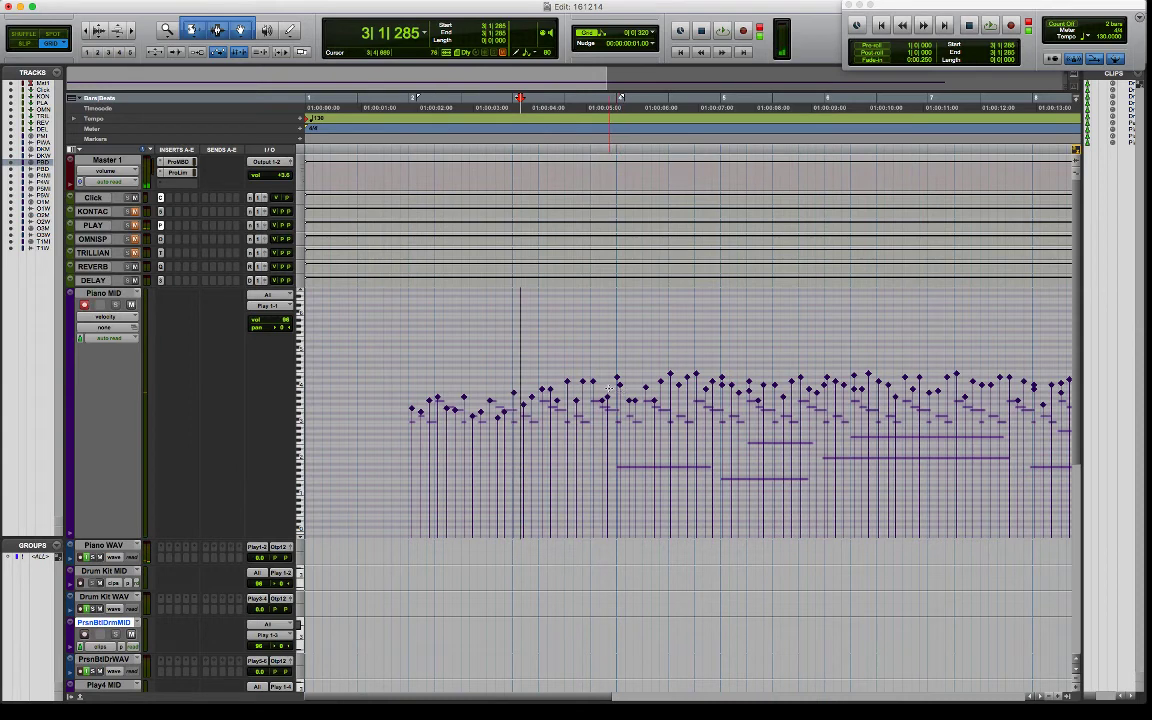
left_click_drag(608, 388, 522, 433)
key("Delete")
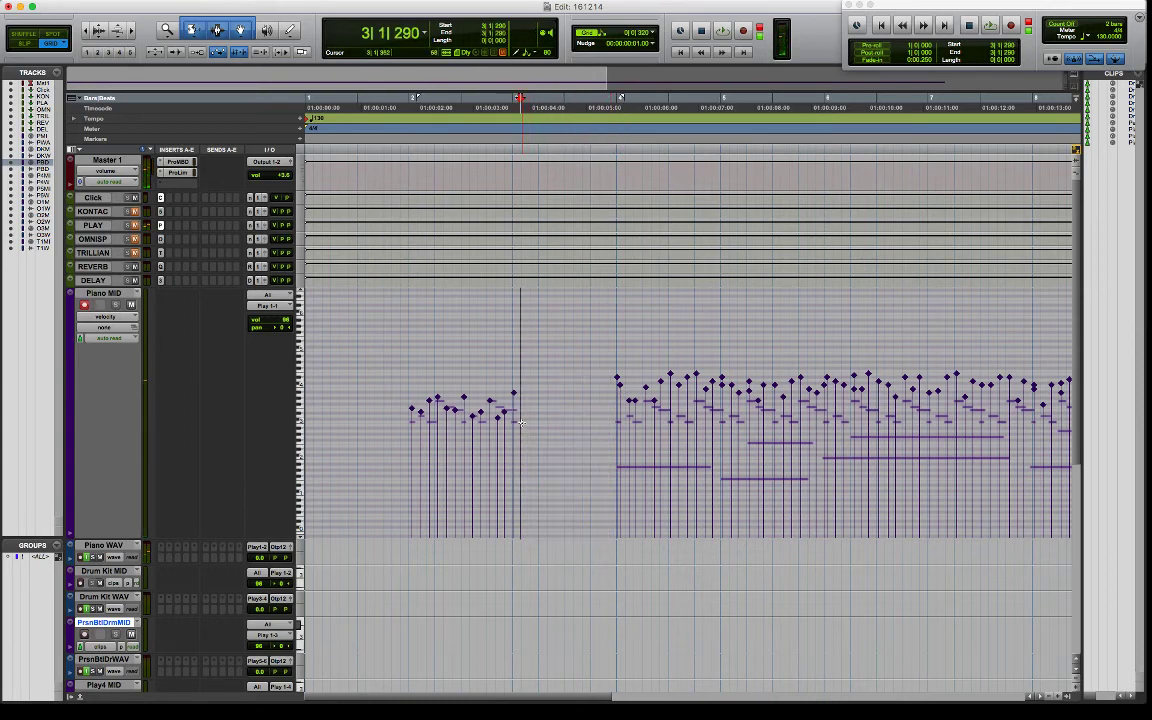
Select the group of notes in bar 2 and zoom in on them.
left_click(513, 421)
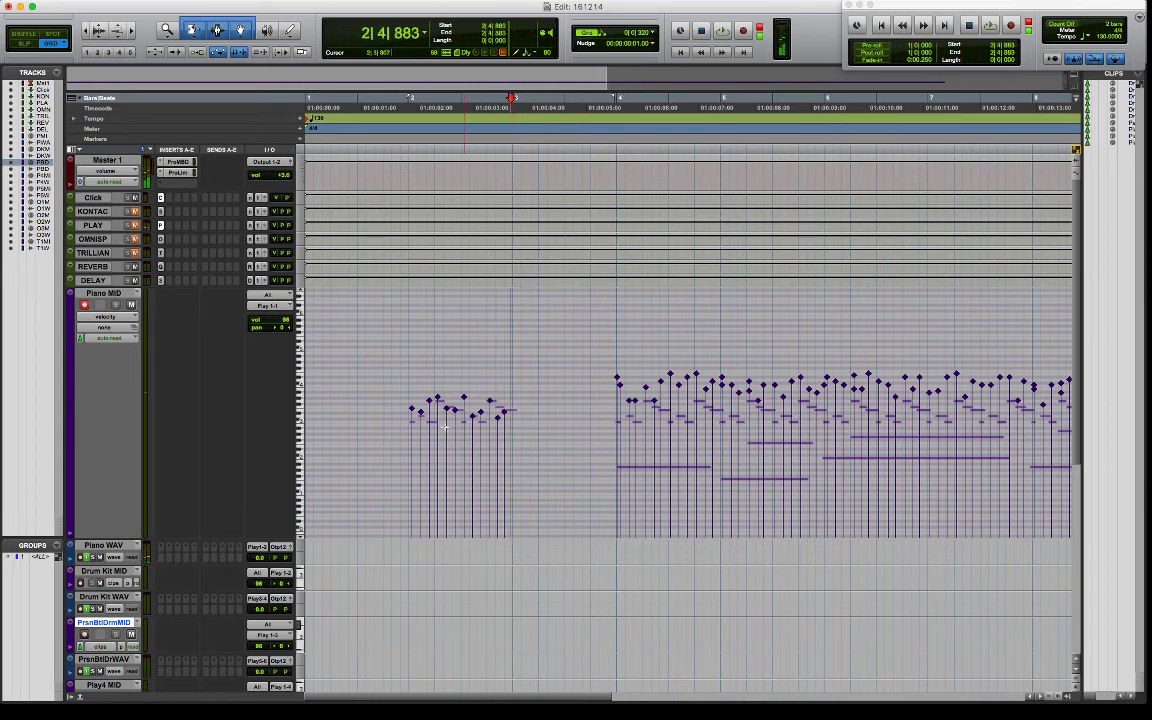
left_click_drag(400, 382, 528, 447)
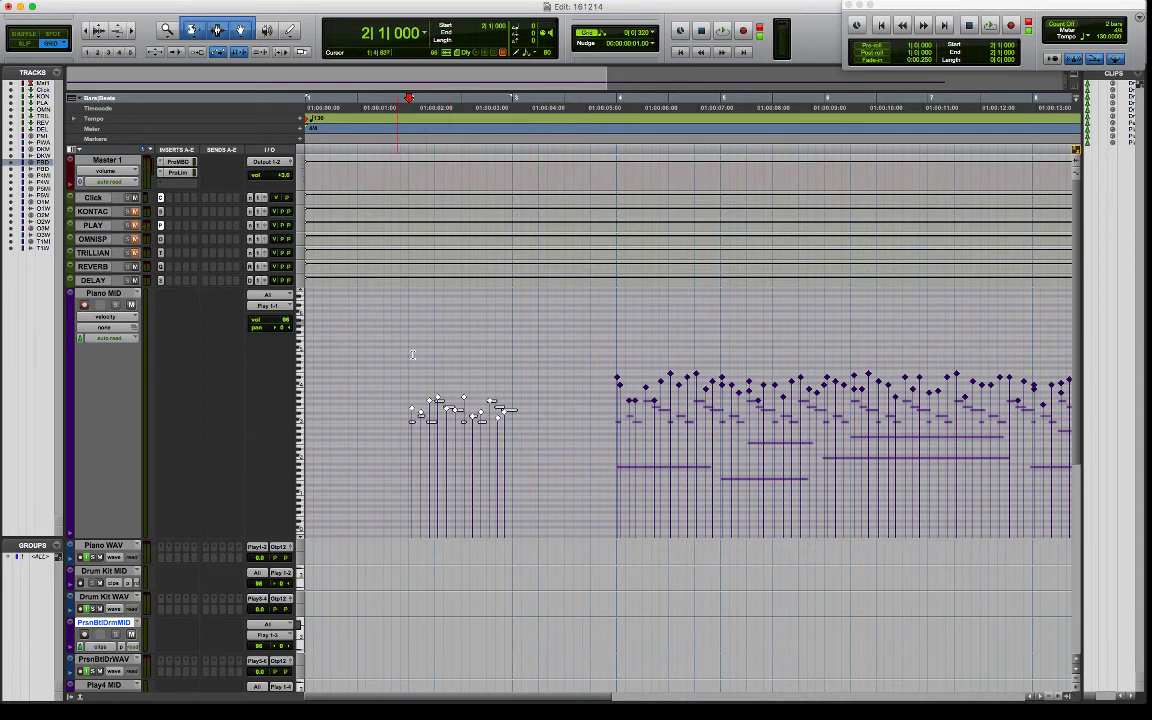
key("super+bracketright")
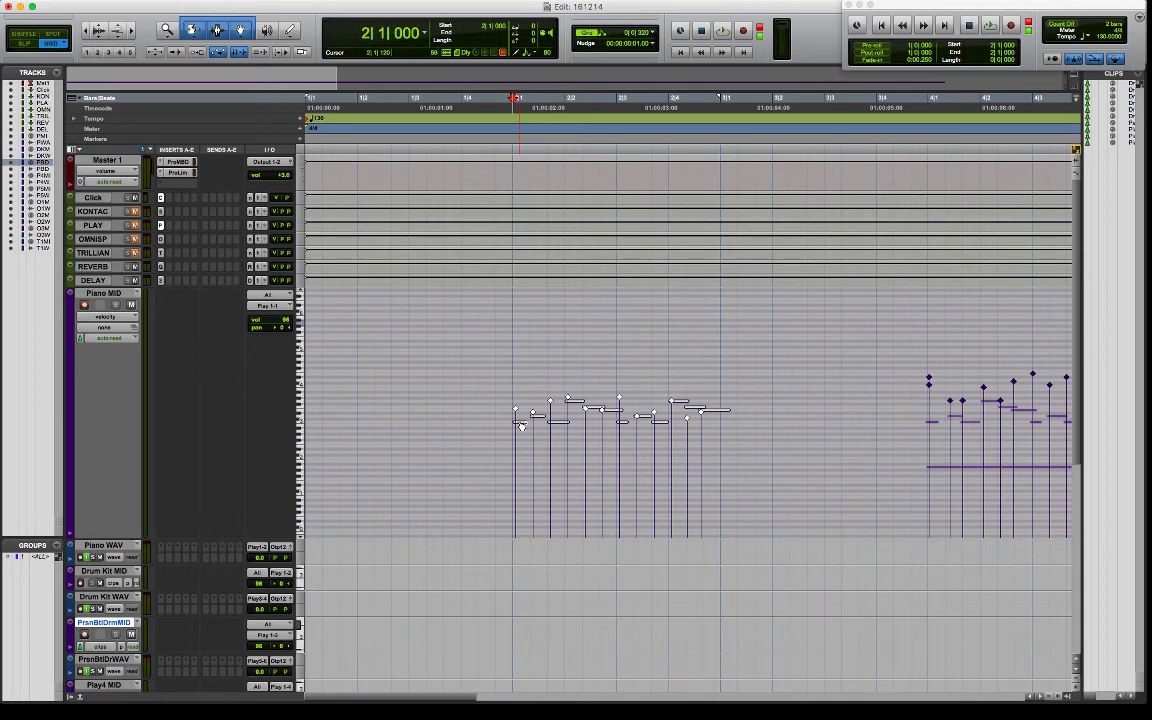
left_click_drag(520, 425, 725, 424)
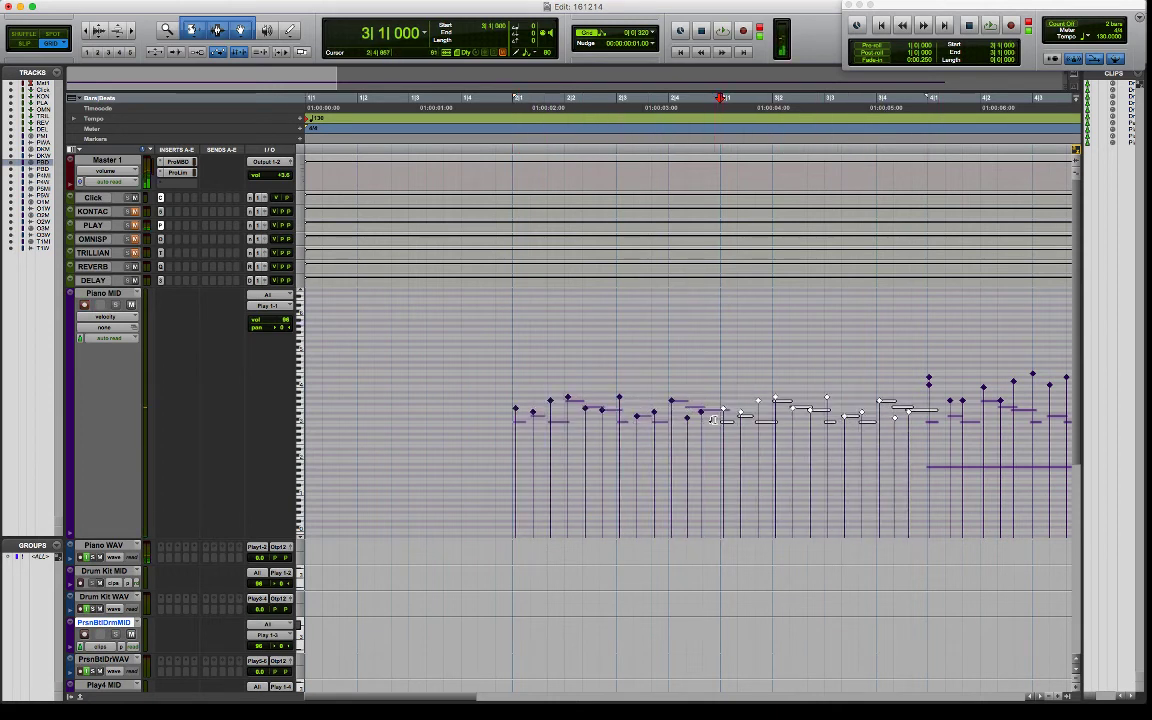
left_click(500, 370)
key("space")
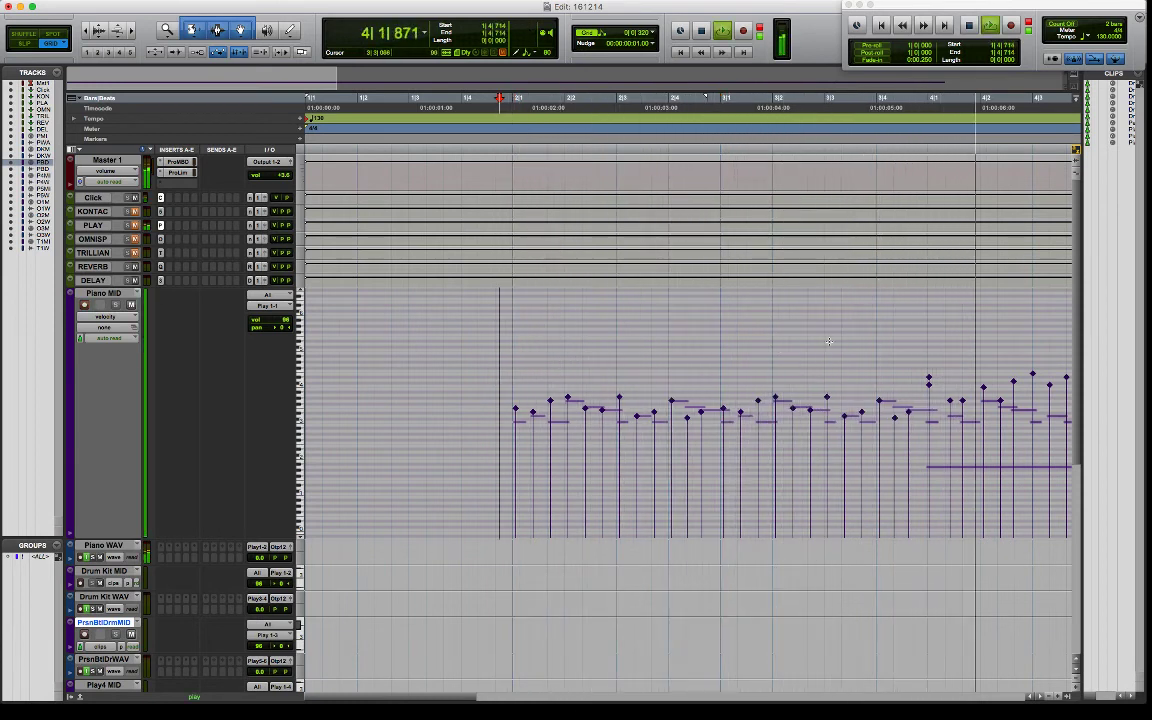
key("space")
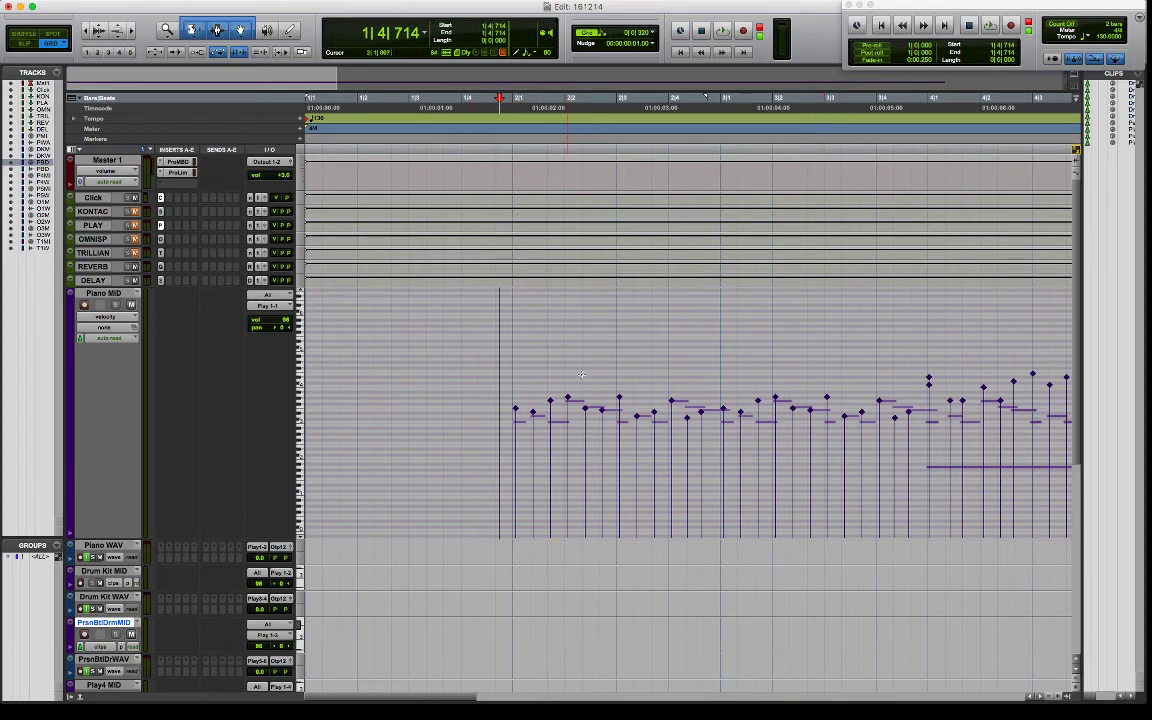
left_click(672, 402)
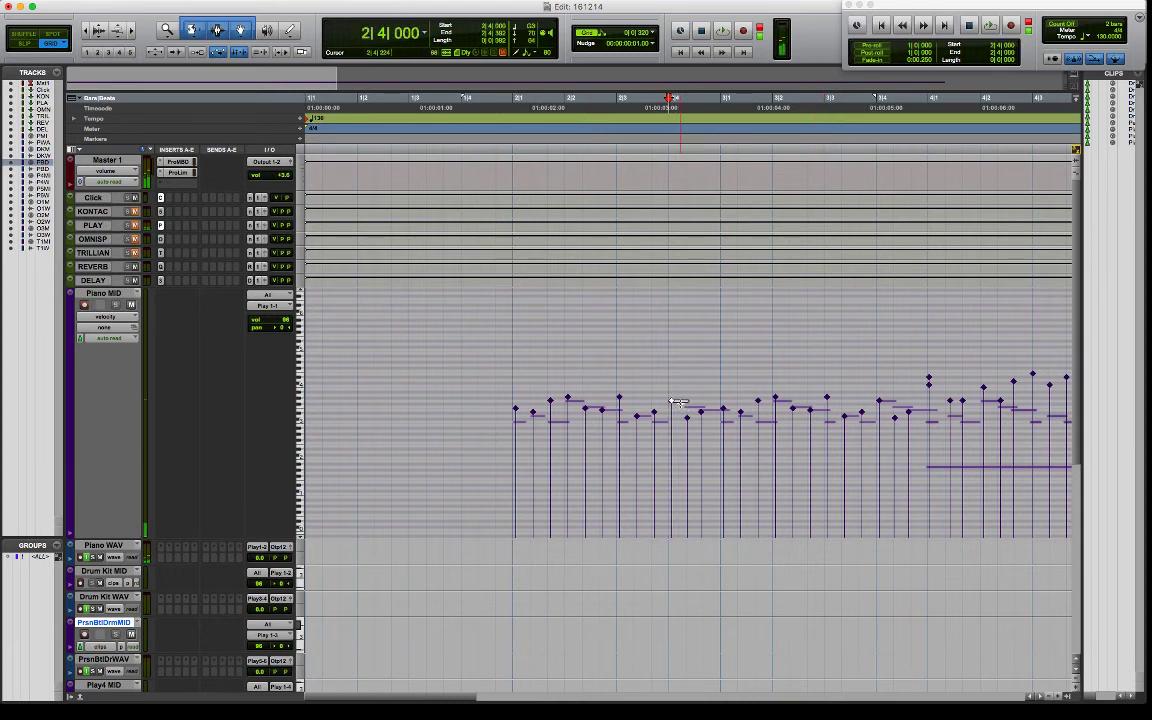
left_click(406, 360)
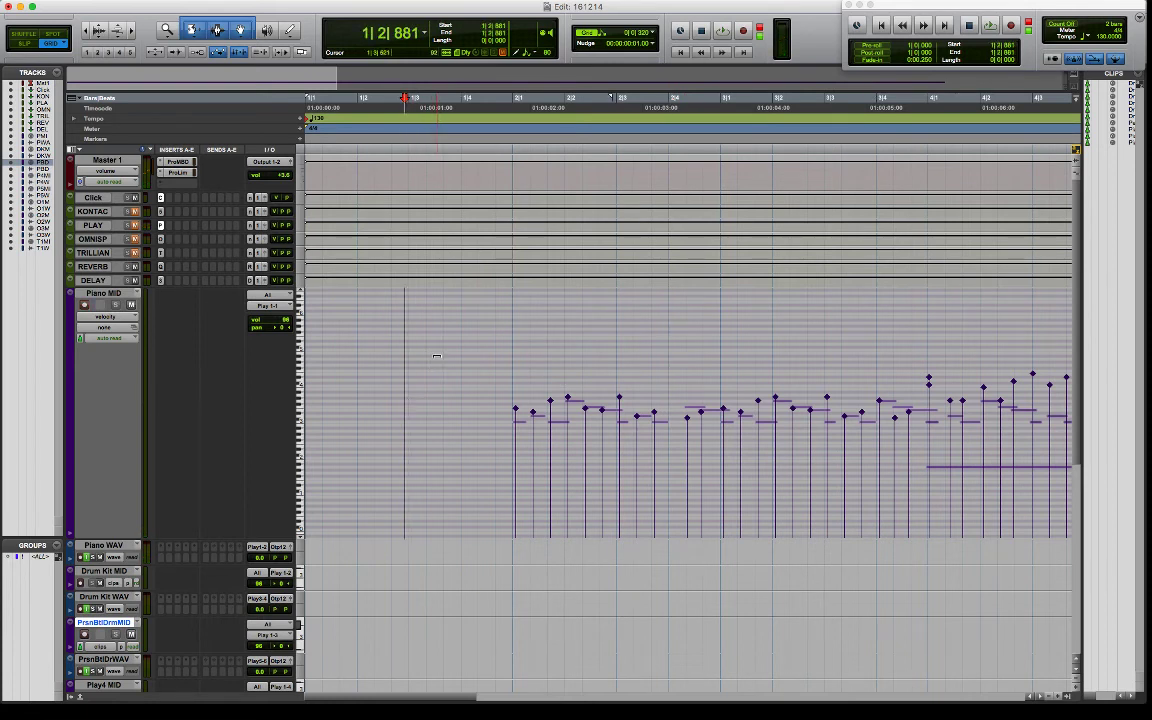
left_click(487, 375)
key("space")
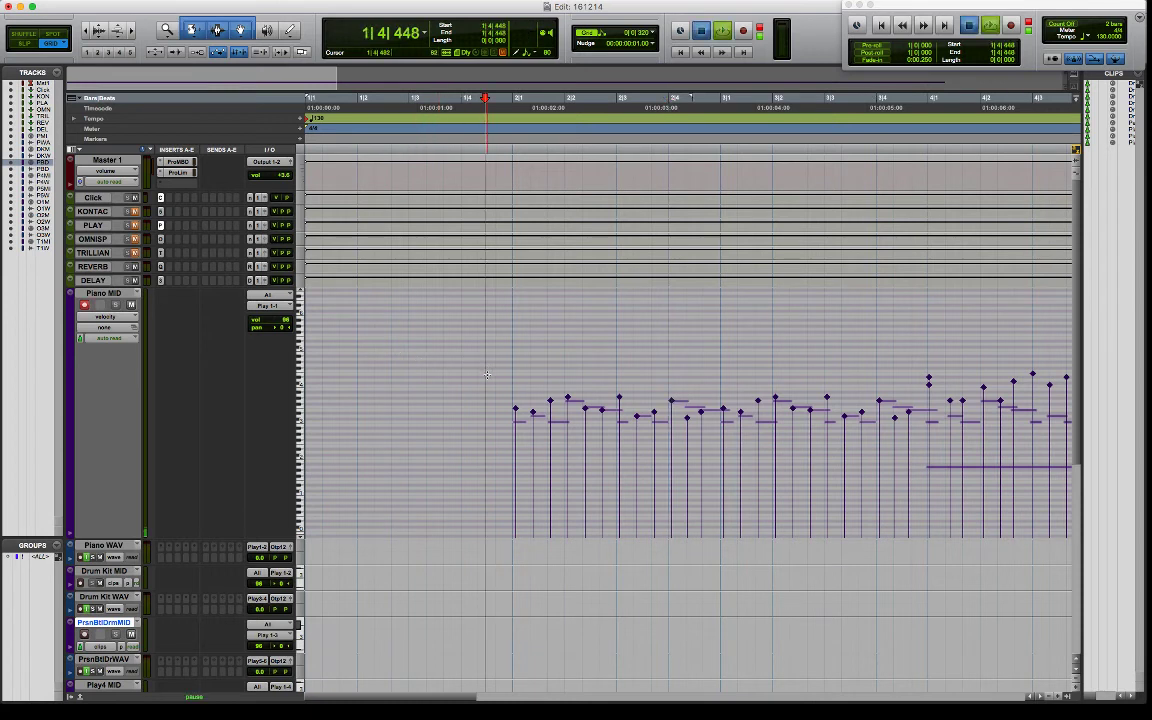
Select the first group of notes in bar 2 and raise them one semitone.
key("space")
left_click_drag(496, 366, 709, 482)
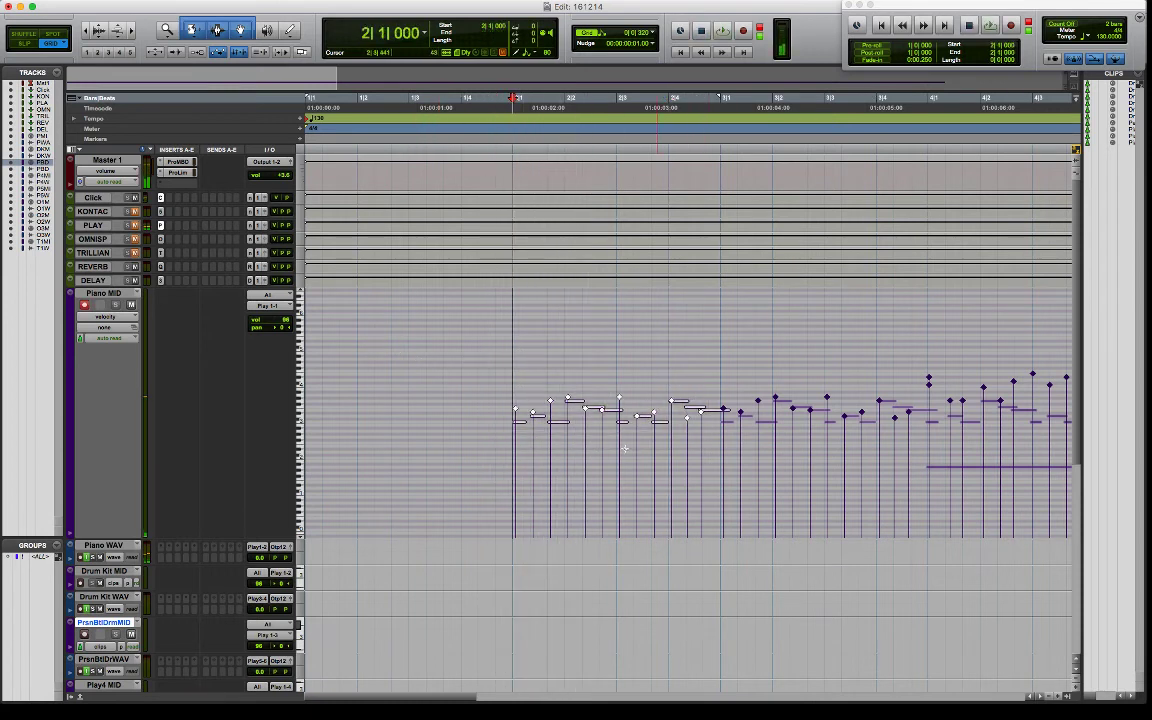
left_click_drag(521, 425, 519, 414)
Play the transposed passage from just before bar 2, then reselect the opening notes.
left_click(505, 402)
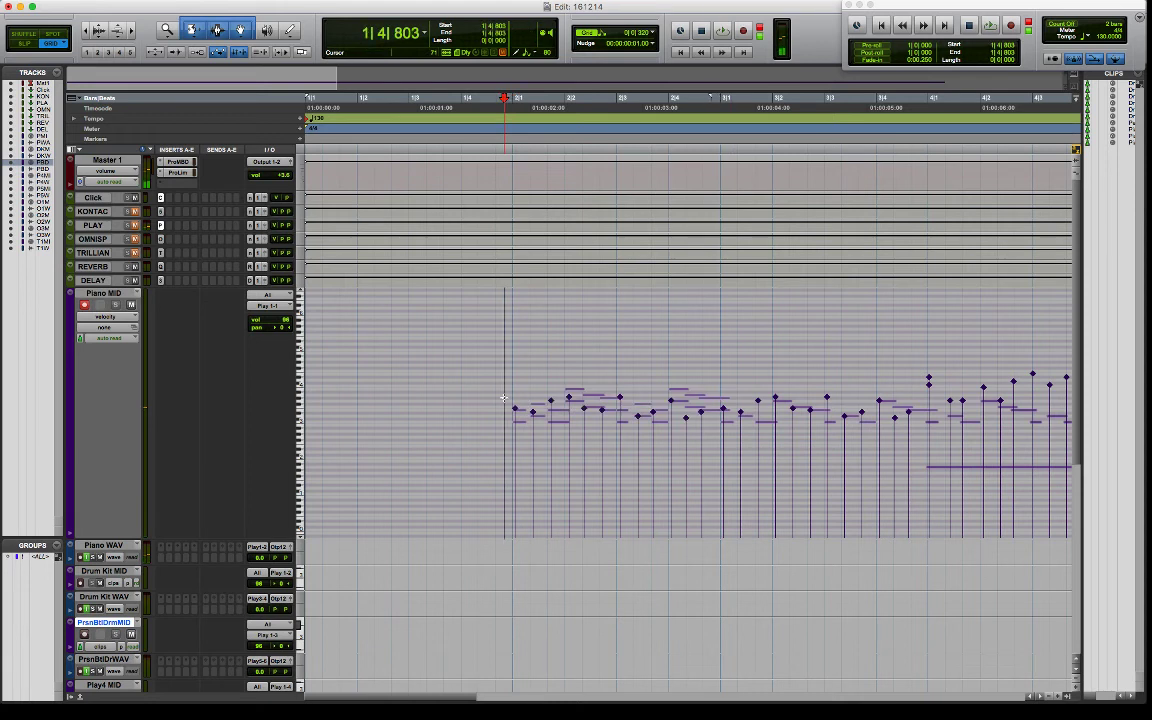
key("space")
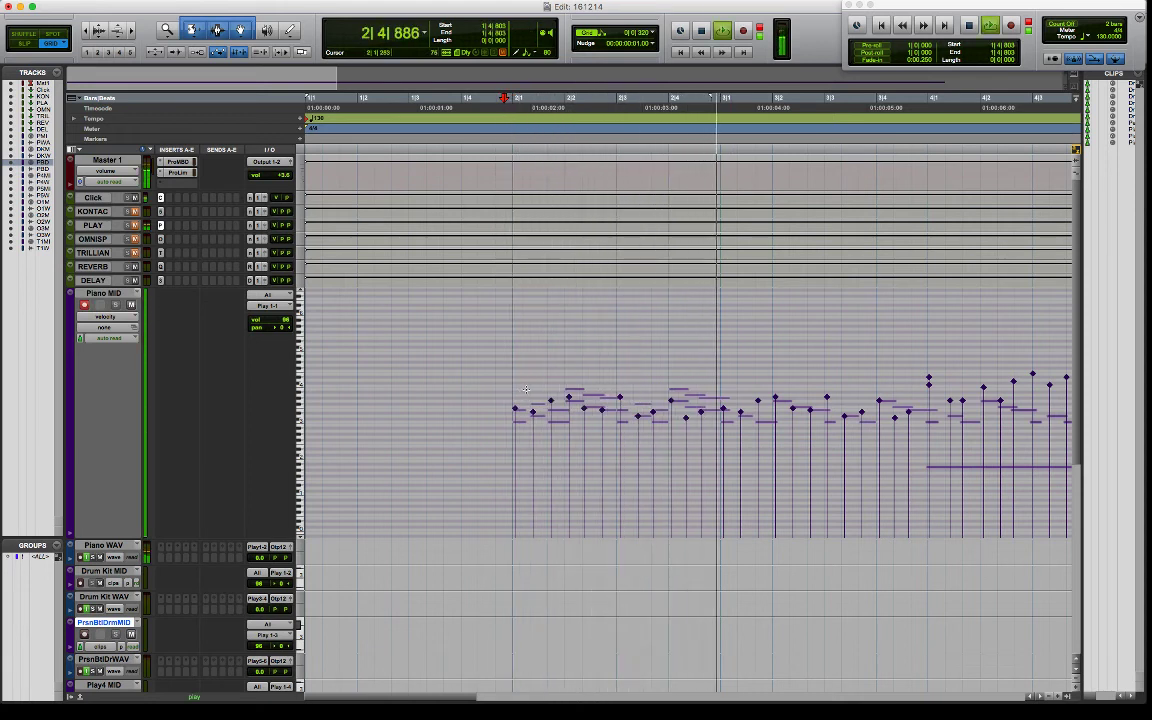
key("space")
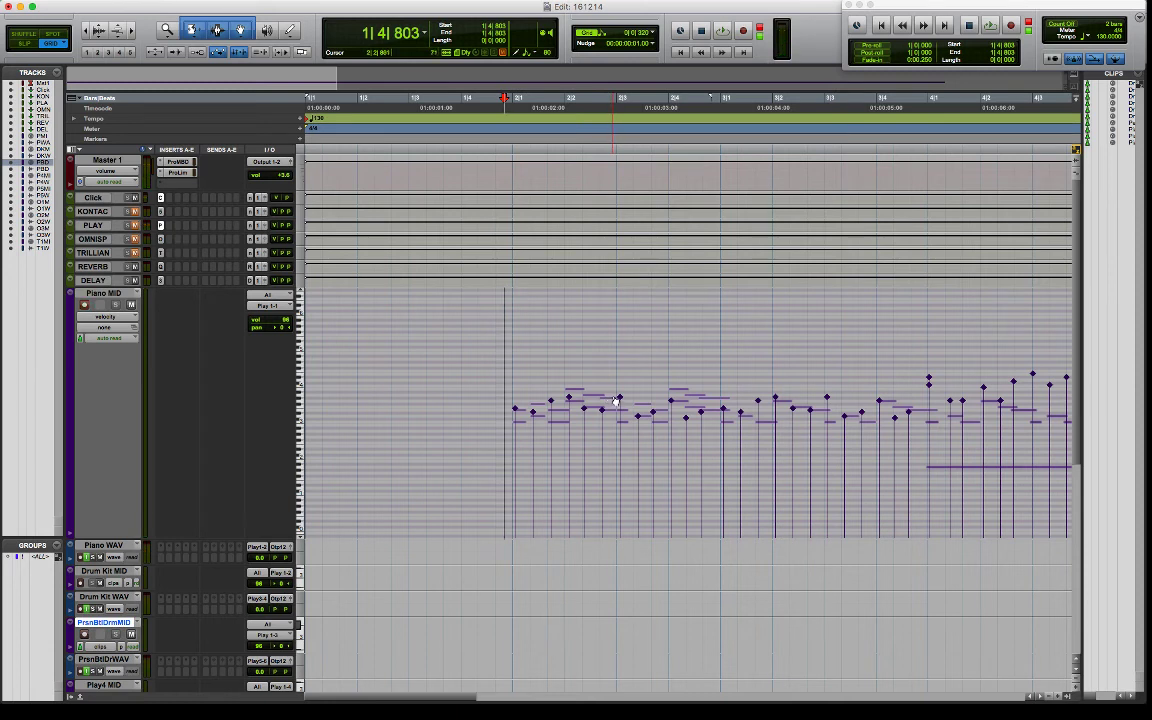
left_click_drag(513, 402, 551, 423)
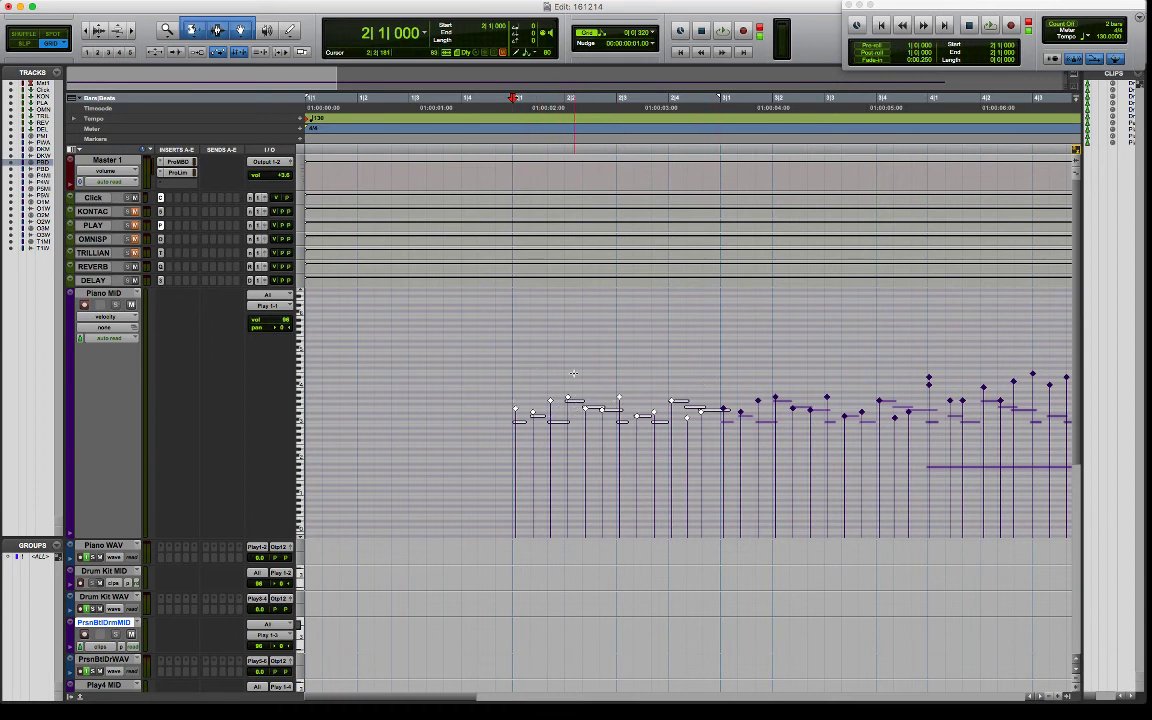
left_click(505, 378)
Zoom out and drag down the velocities of the loudest notes in bars 10 and 11.
key("space")
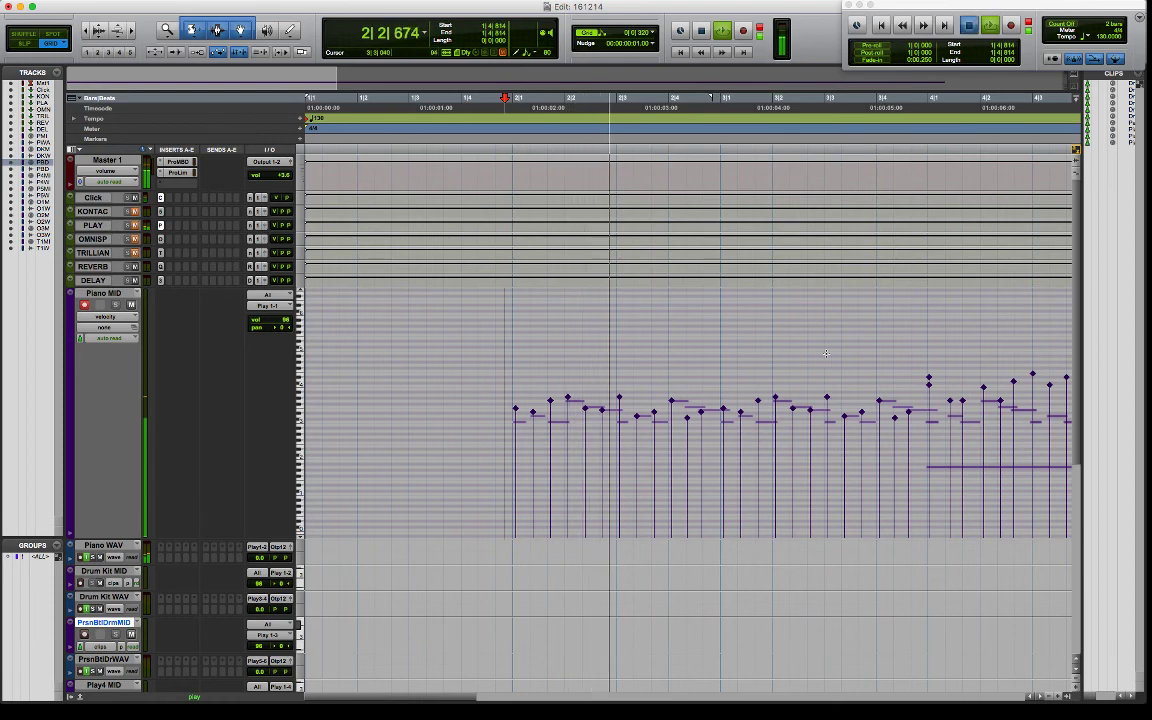
key("space")
key("super+bracketleft")
key("super+bracketleft")
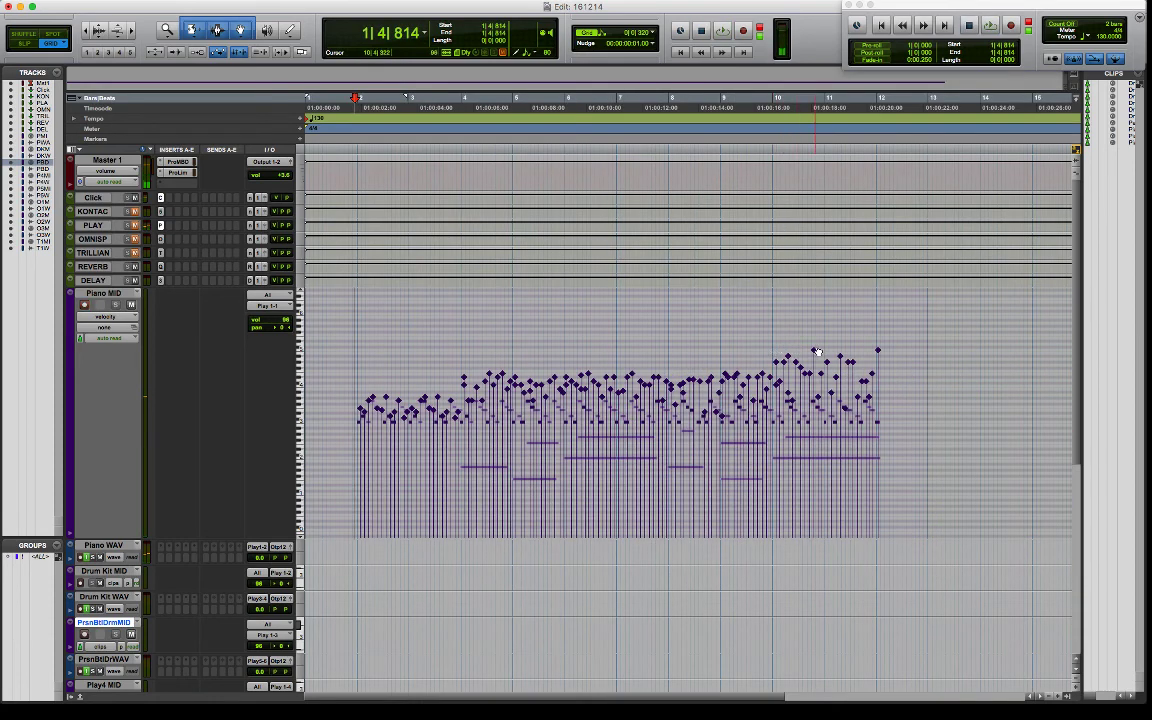
left_click_drag(813, 350, 813, 385)
left_click(777, 366)
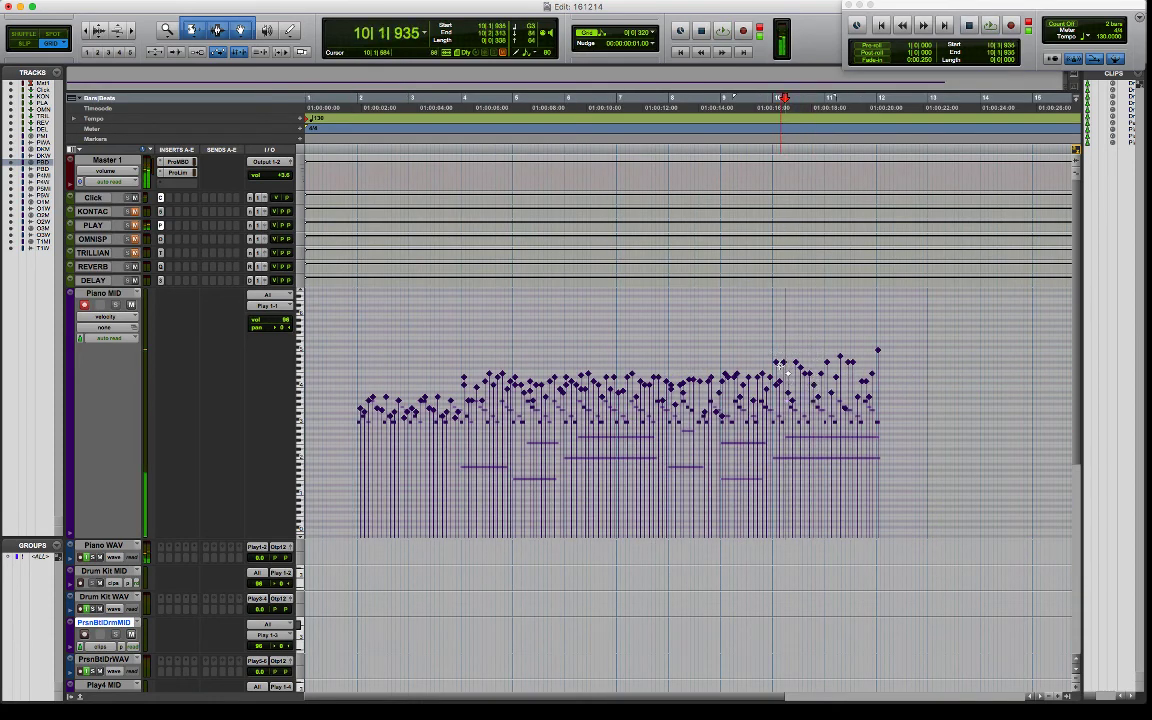
left_click(775, 372)
left_click(796, 378)
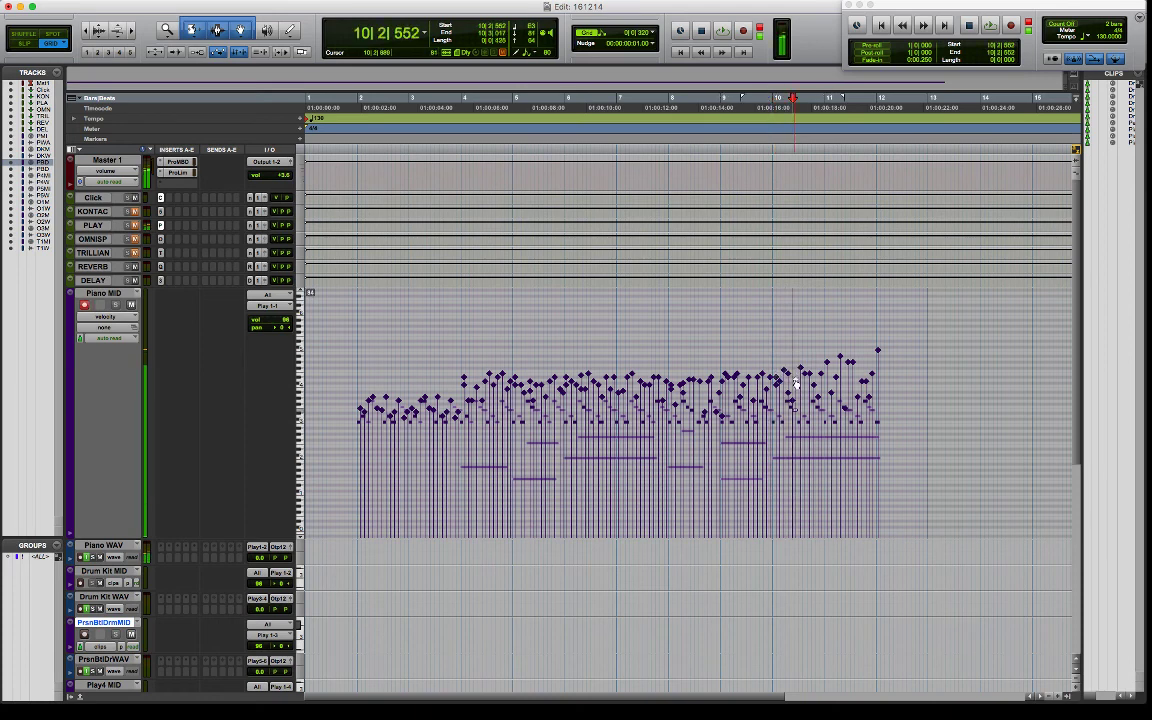
left_click(843, 362)
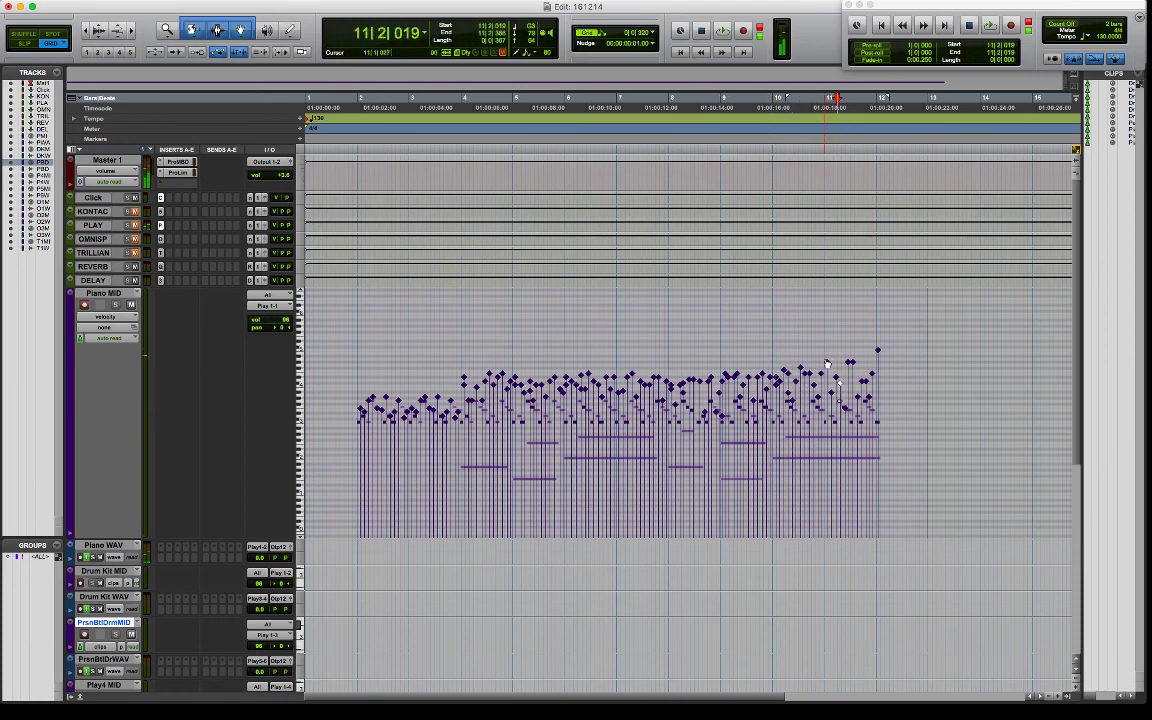
key("ctrl+Left")
left_click(848, 380)
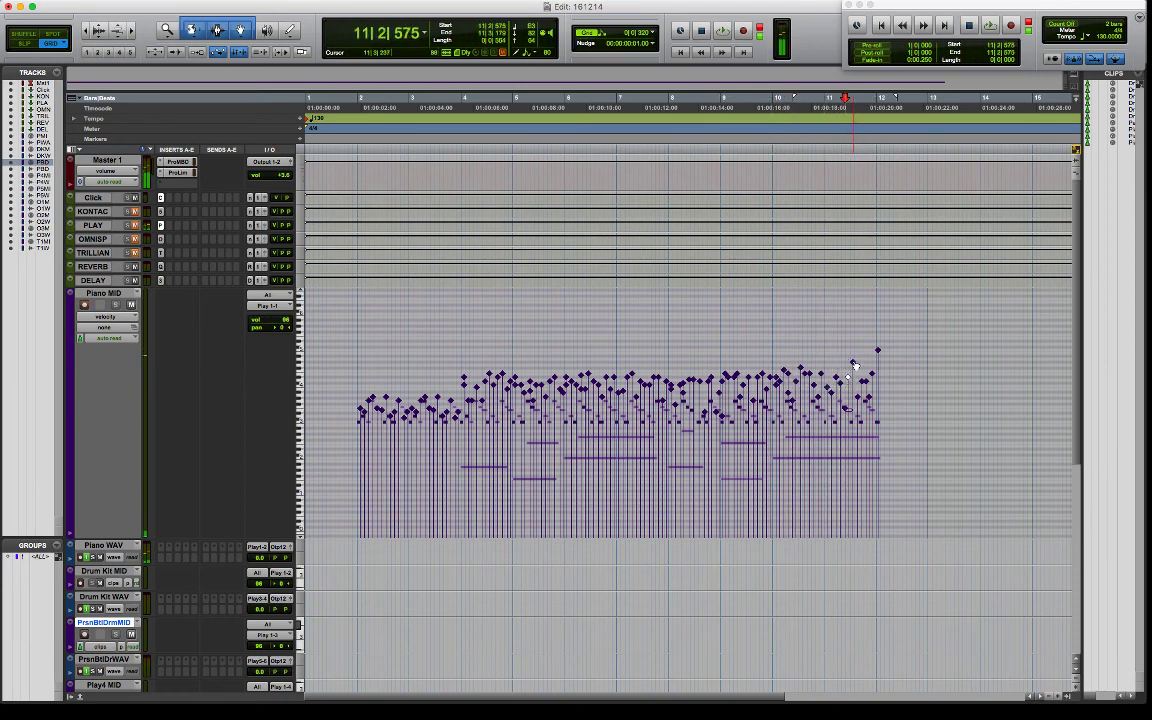
left_click(854, 368)
key("ctrl+Right")
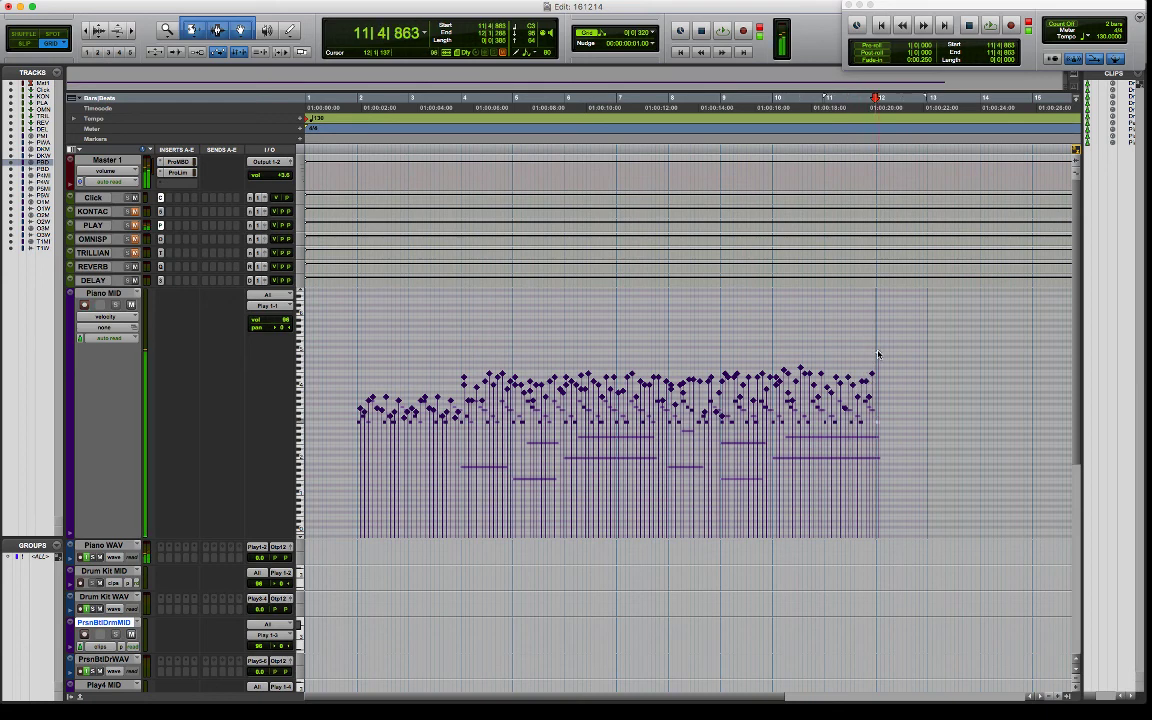
left_click(82, 341)
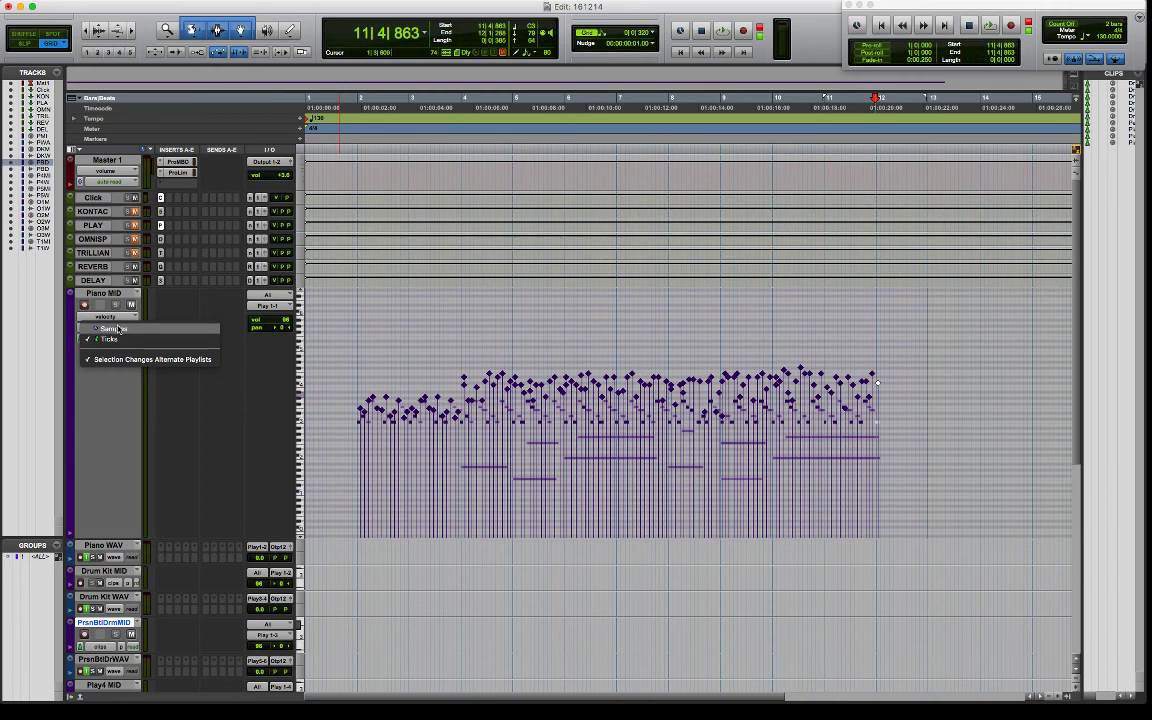
left_click(100, 339)
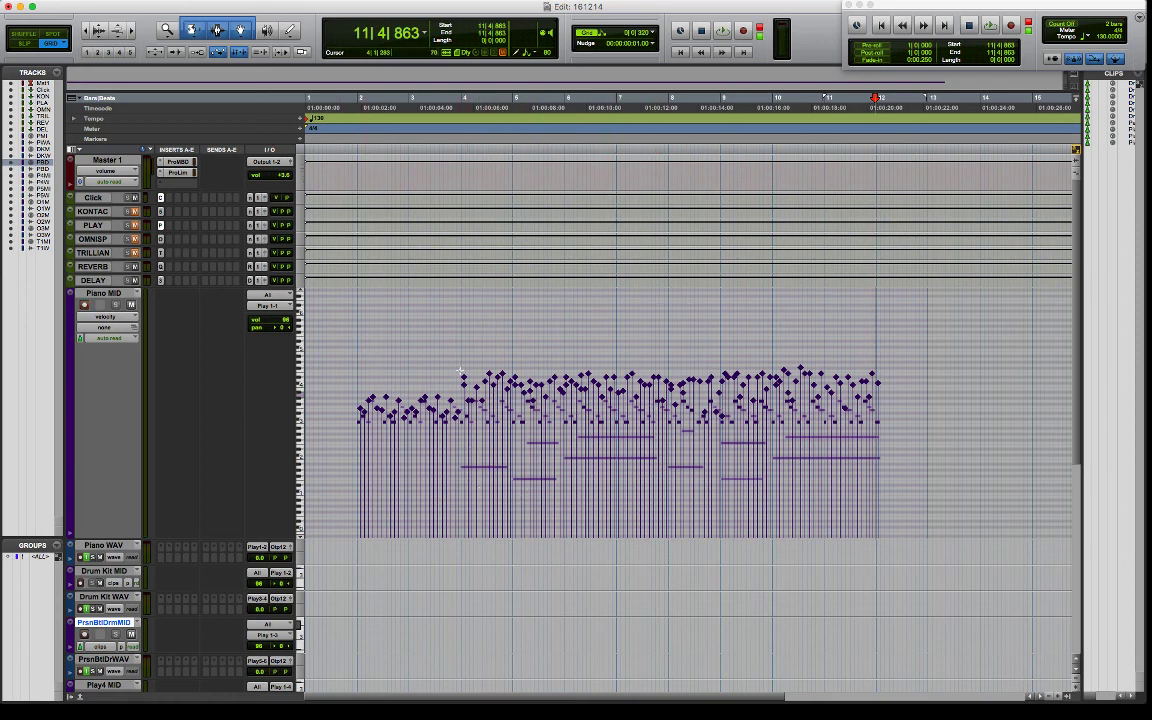
Expand the tempo ruler and draw a Free Hand wavy tempo curve over bars 4–8.
left_click(75, 119)
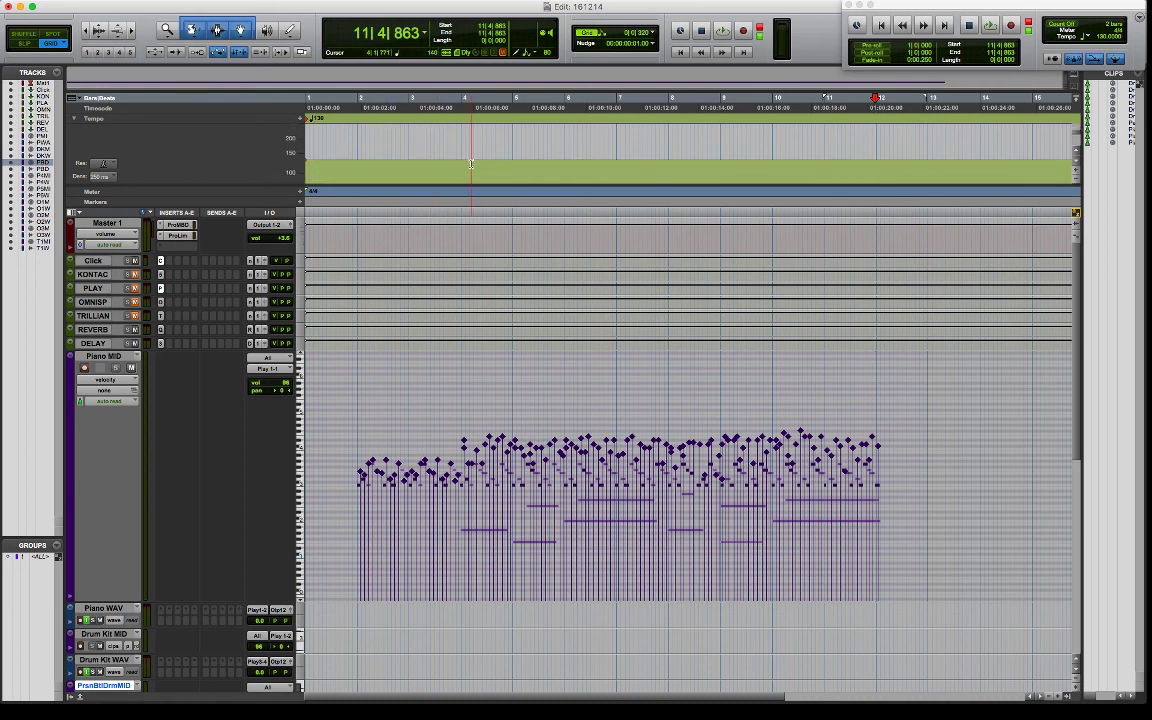
left_click_drag(291, 31, 291, 32)
left_click_drag(492, 158, 733, 155)
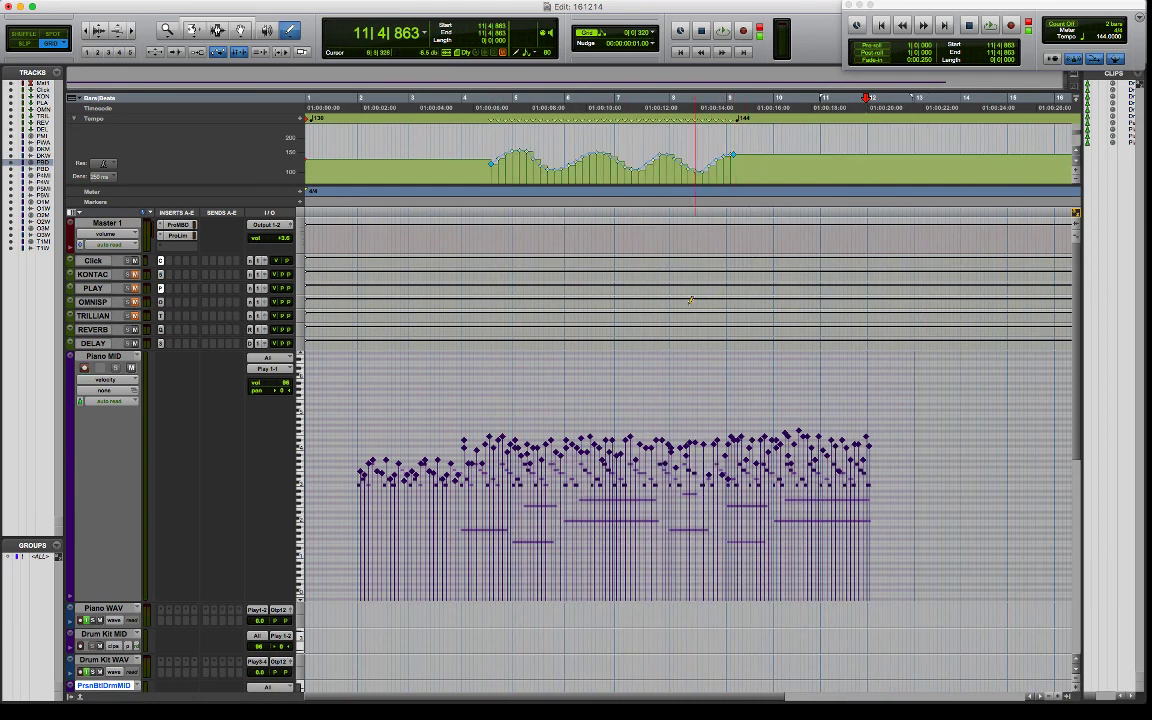
Play back the tempo changes from bar 4.
left_click(492, 107)
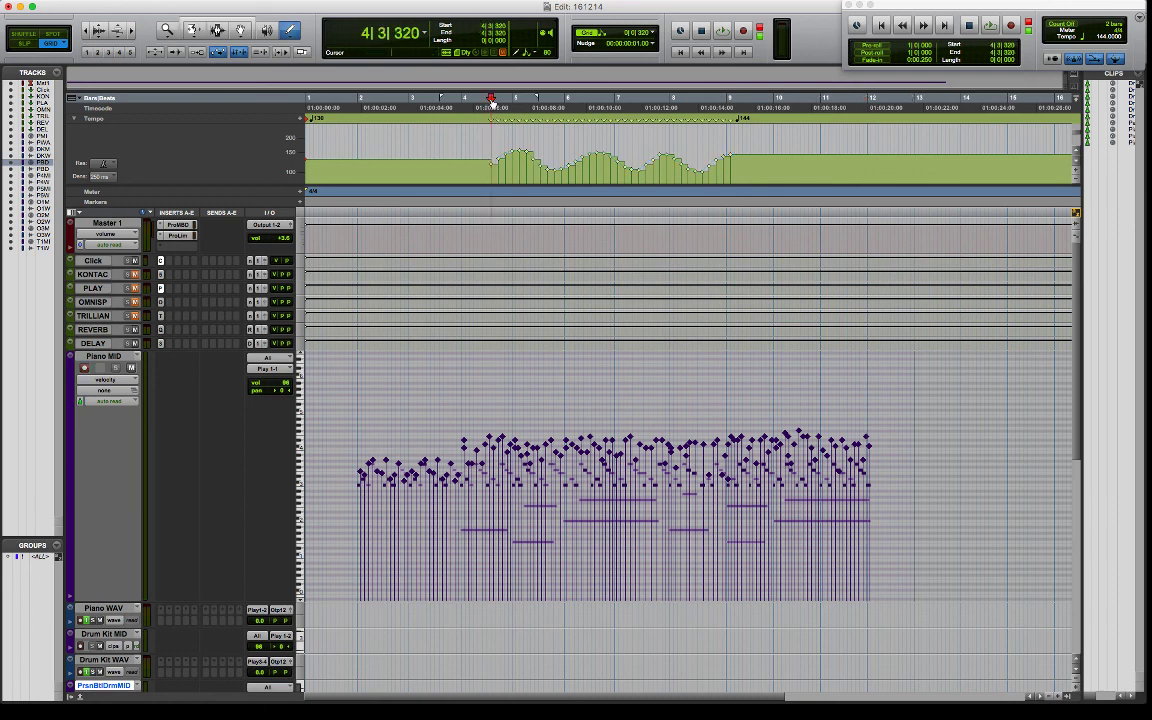
key("space")
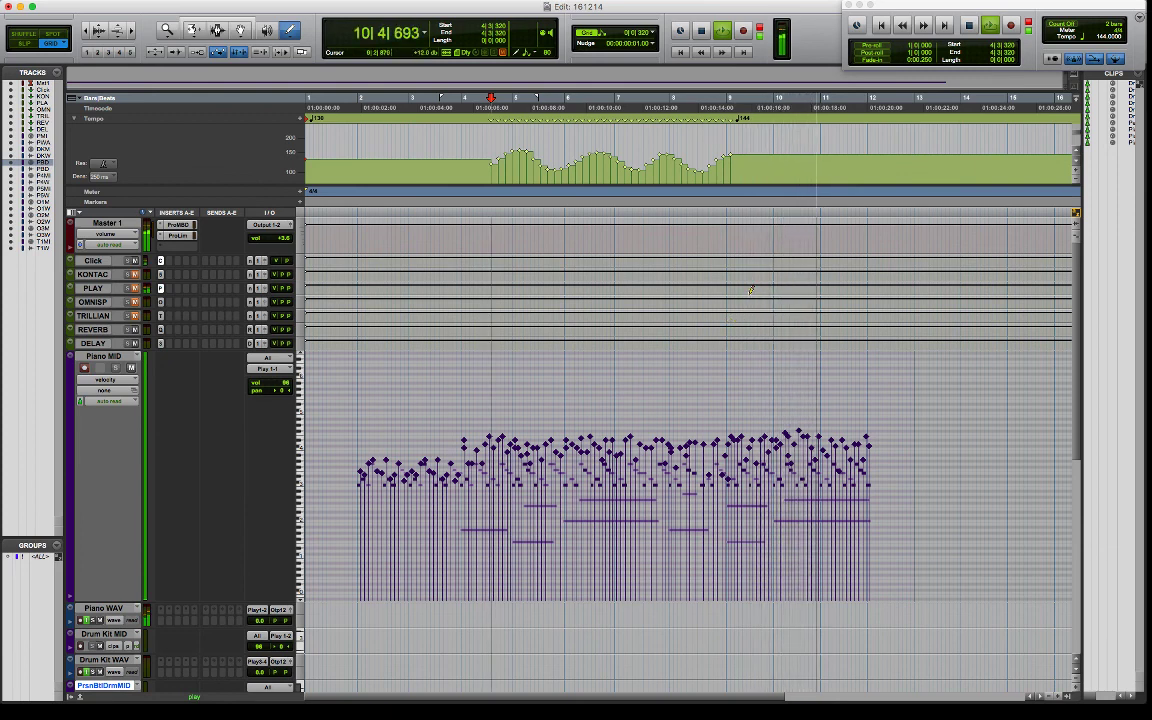
key("space")
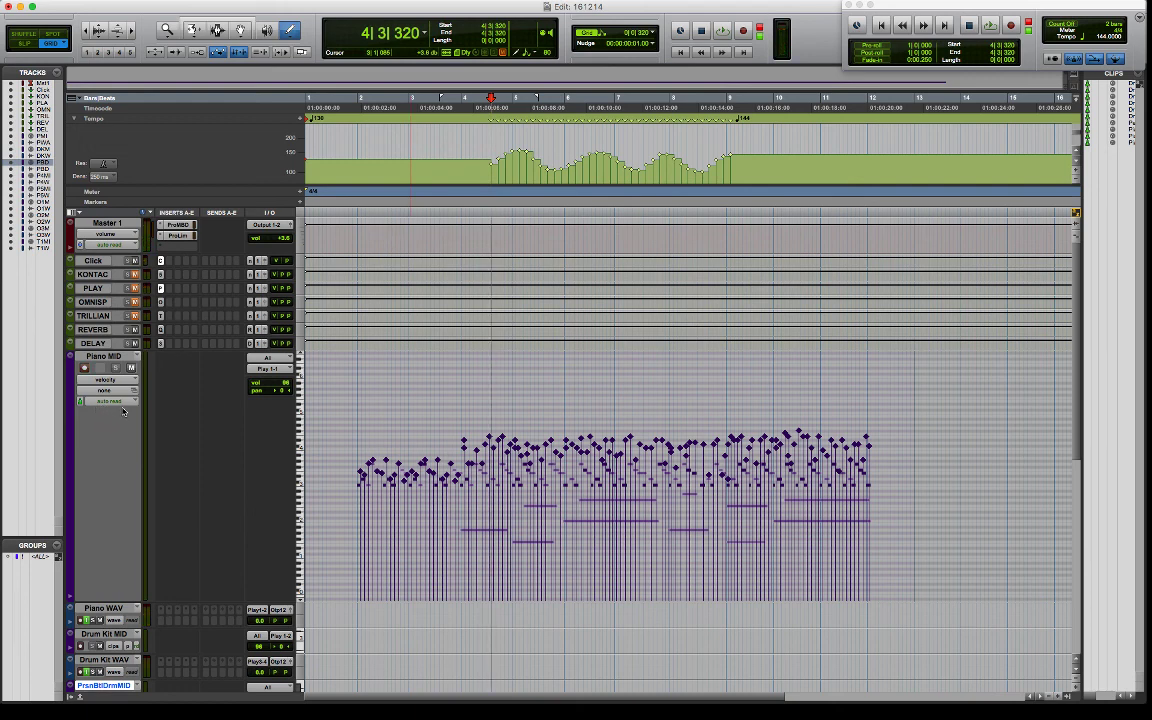
Undo the wavy curve, audition a slowing tempo ramp from bar 10, then undo it too.
key("super+z")
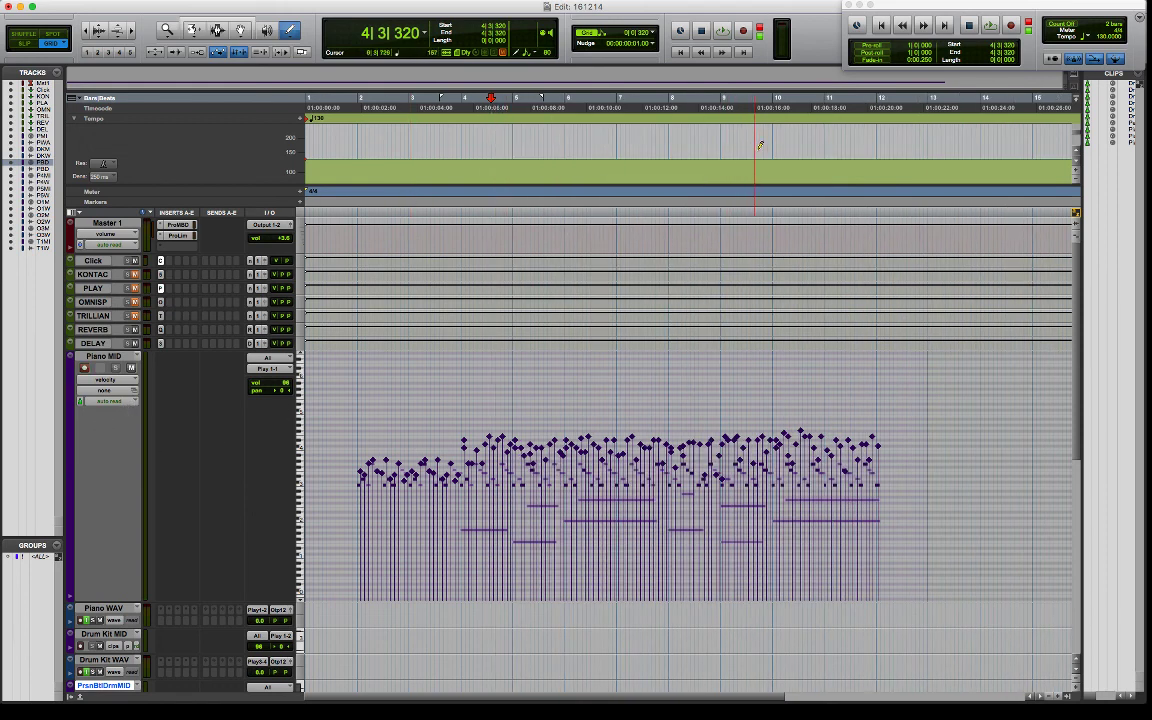
left_click_drag(774, 156, 868, 180)
key("space")
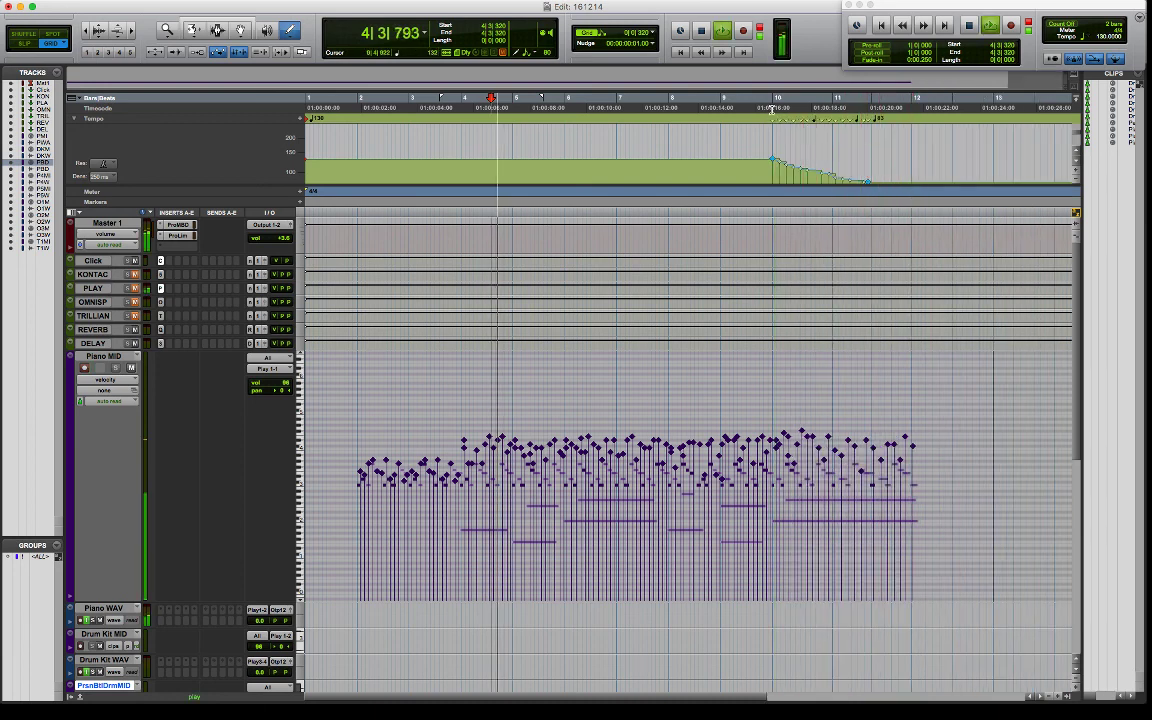
left_click(798, 108)
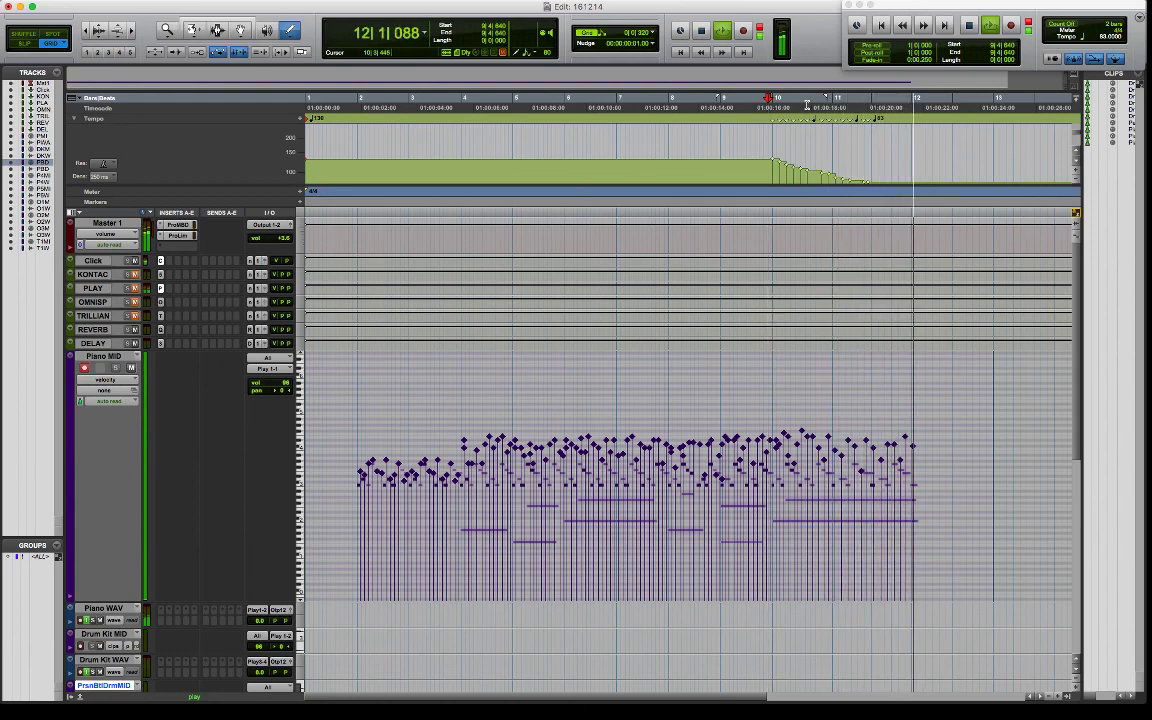
key("space")
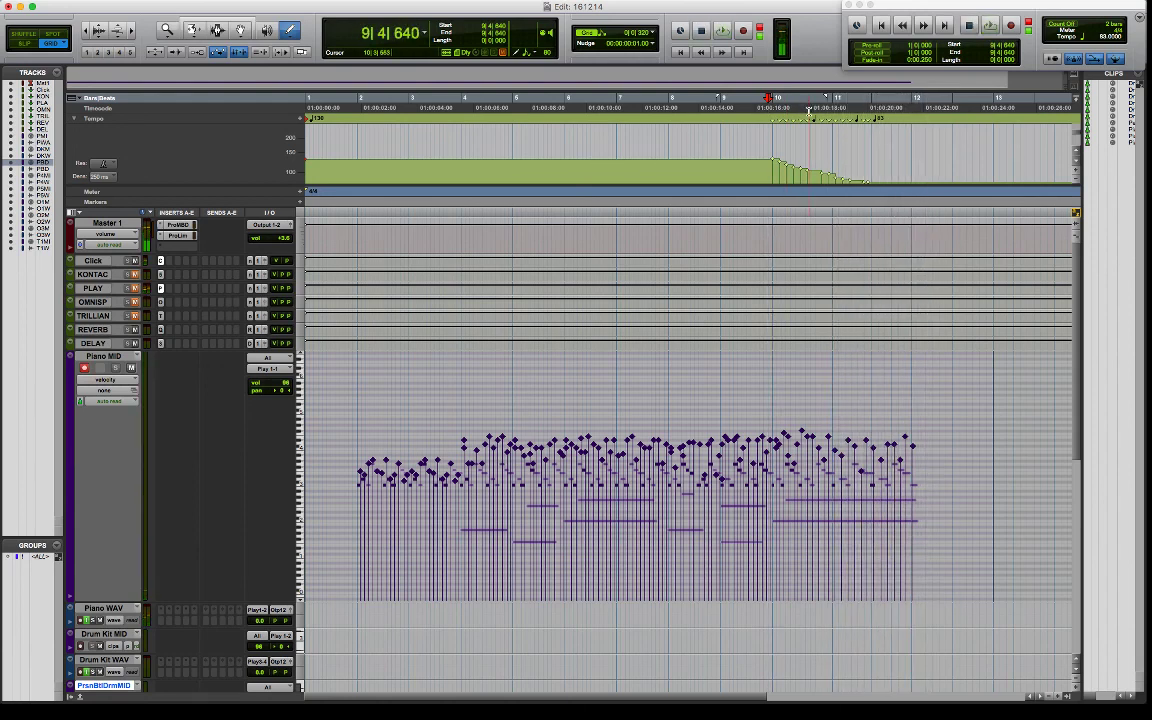
key("super+z")
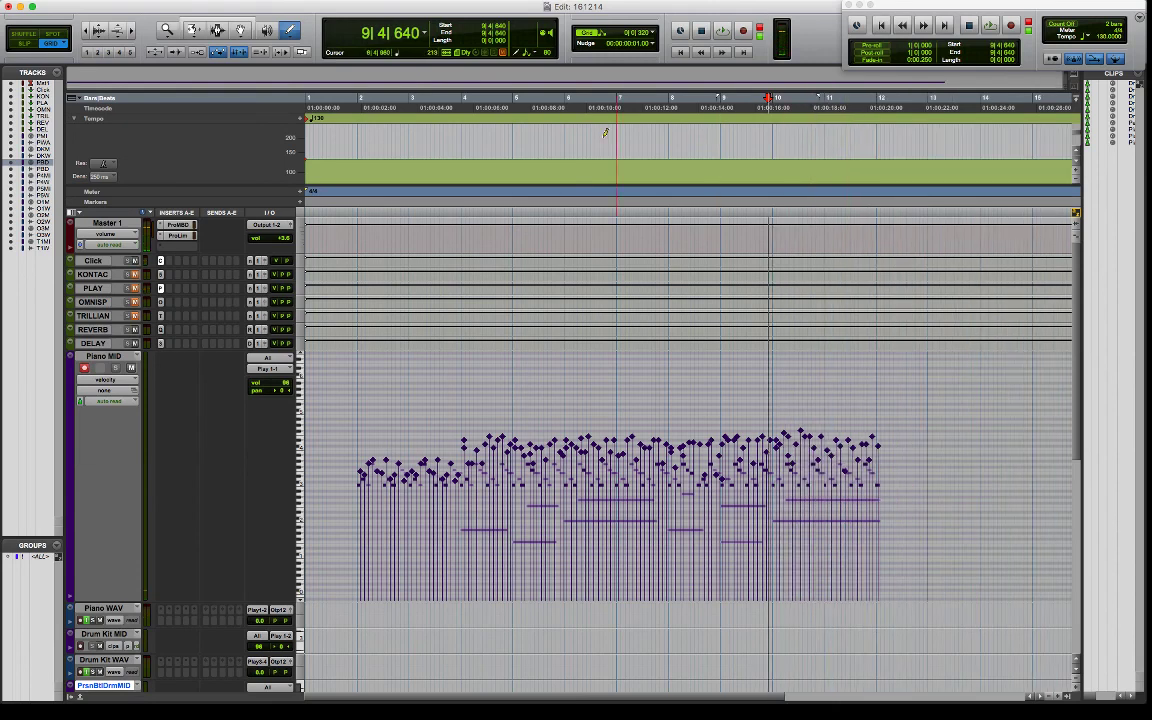